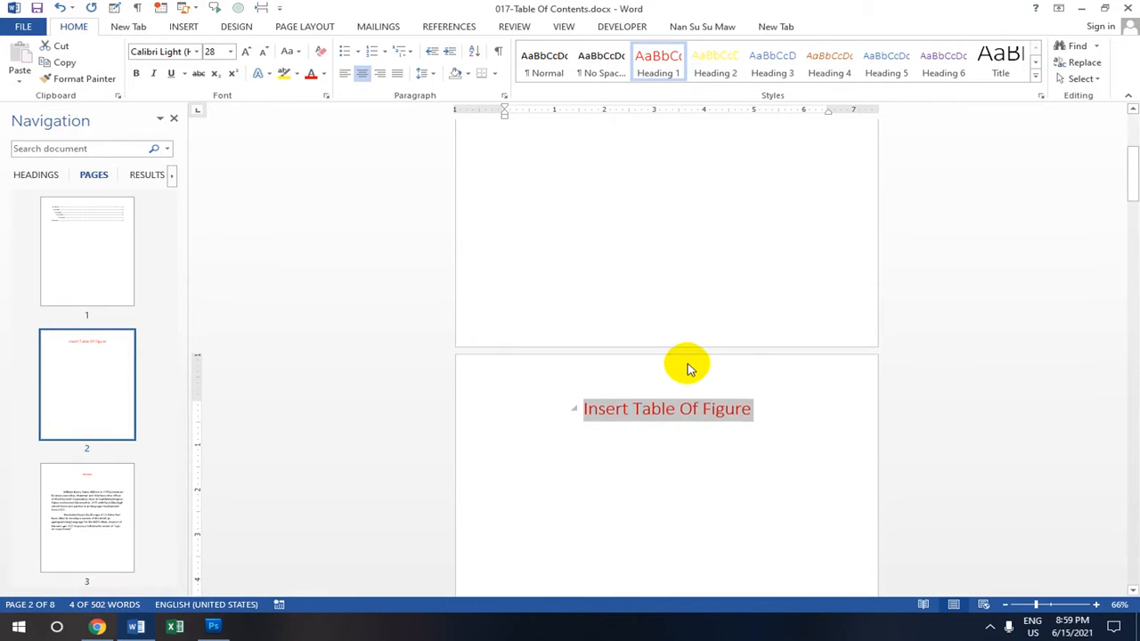
- Look over the Insert Table Of Figure page and the Bill Gates text page that follows it
scroll(680, 331, up, 1)
scroll(677, 337, down, 2)
scroll(677, 336, down, 1)
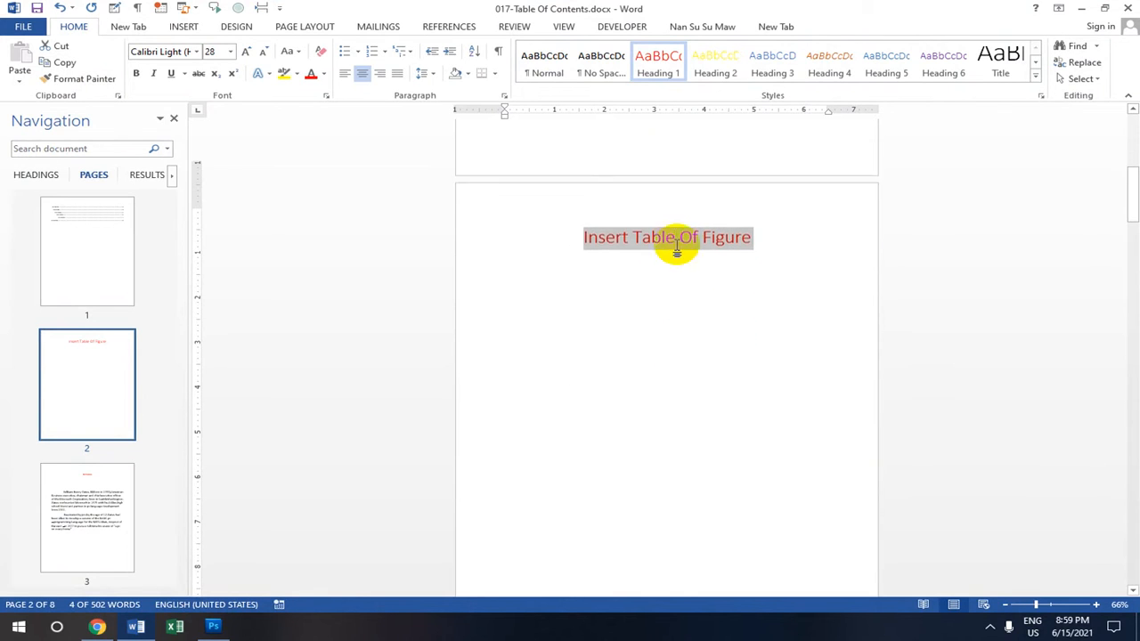
click(616, 219)
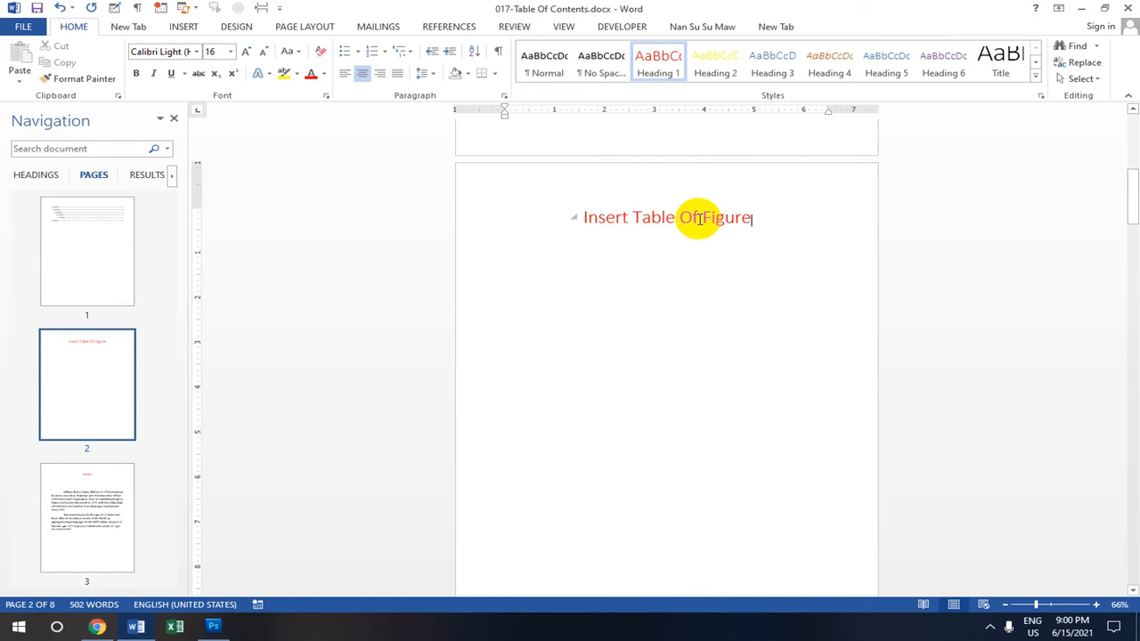
scroll(704, 209, down, 1)
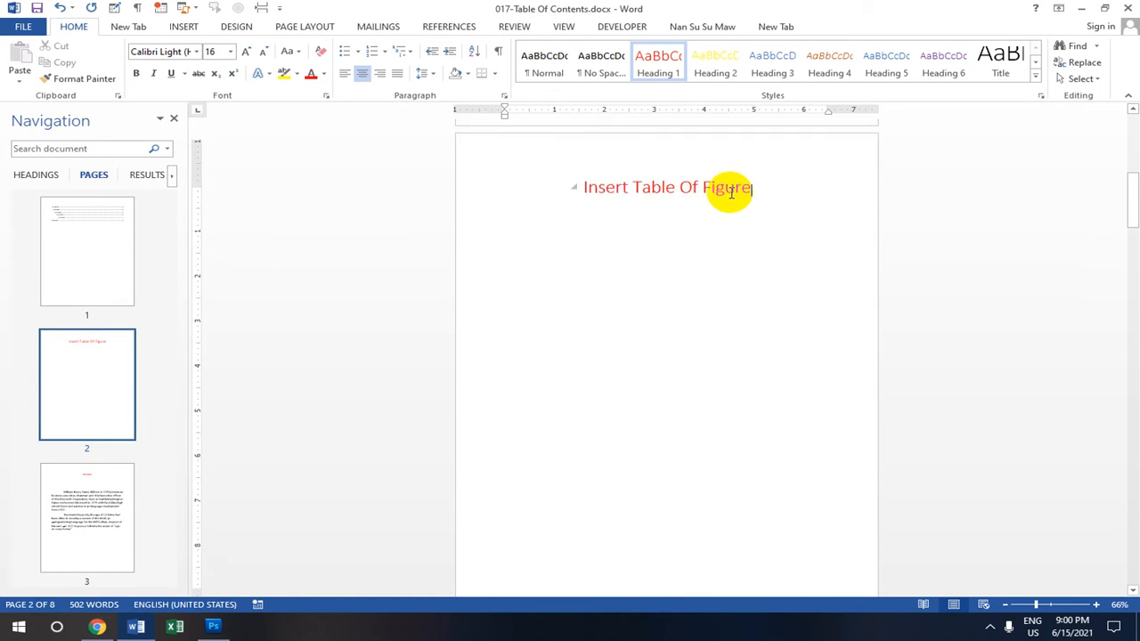
scroll(738, 230, up, 3)
scroll(737, 234, down, 2)
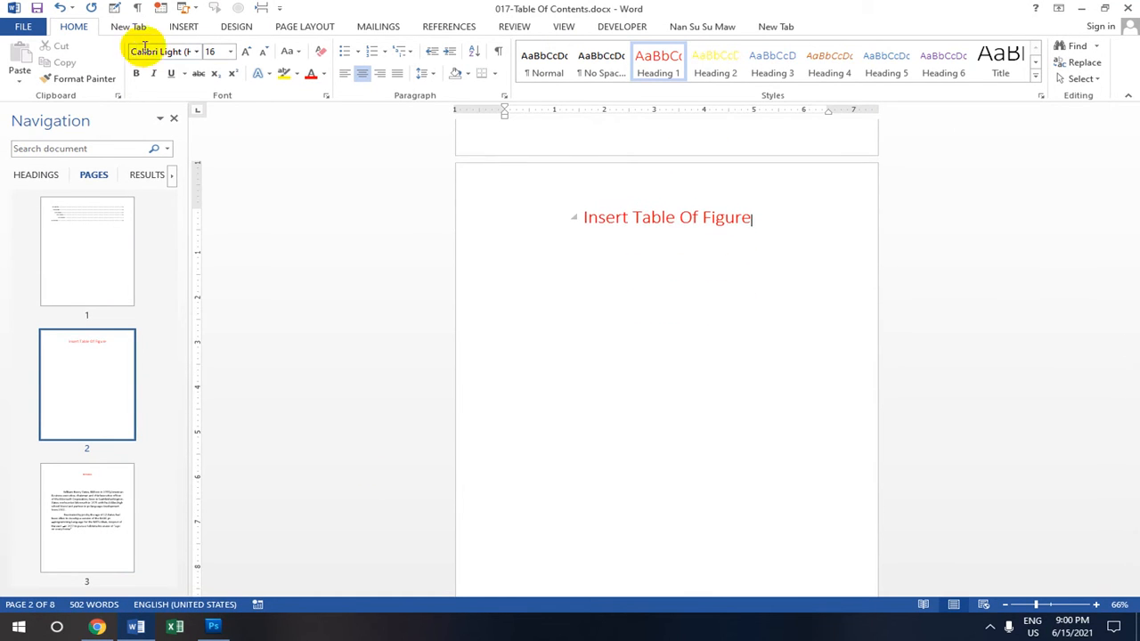
click(191, 29)
scroll(652, 229, down, 7)
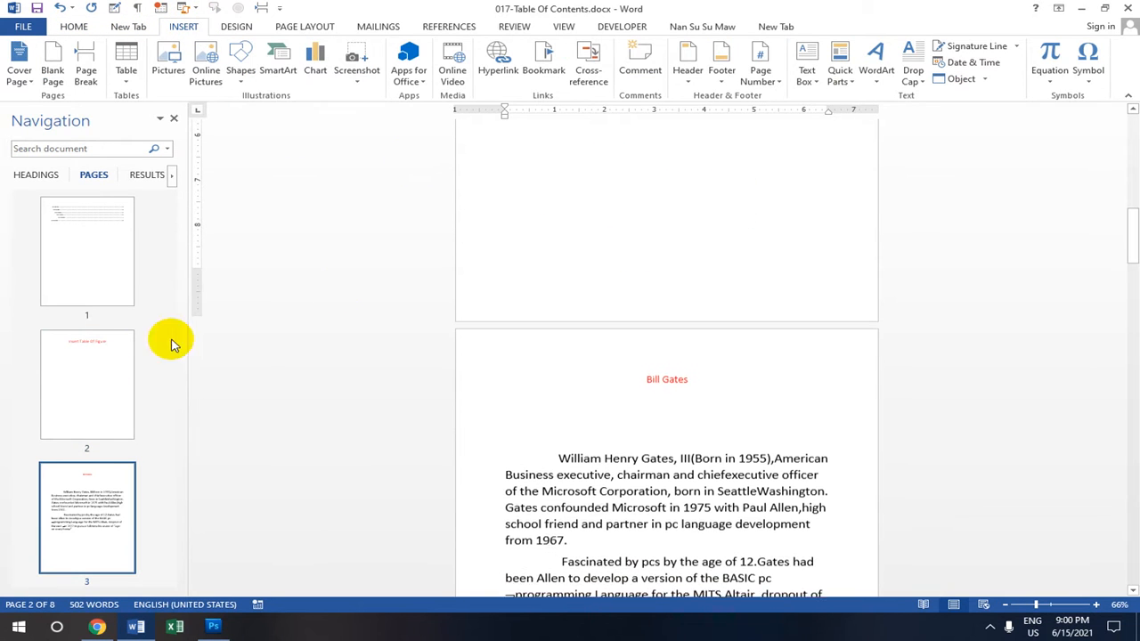
drag(166, 288, 204, 547)
drag(173, 478, 171, 272)
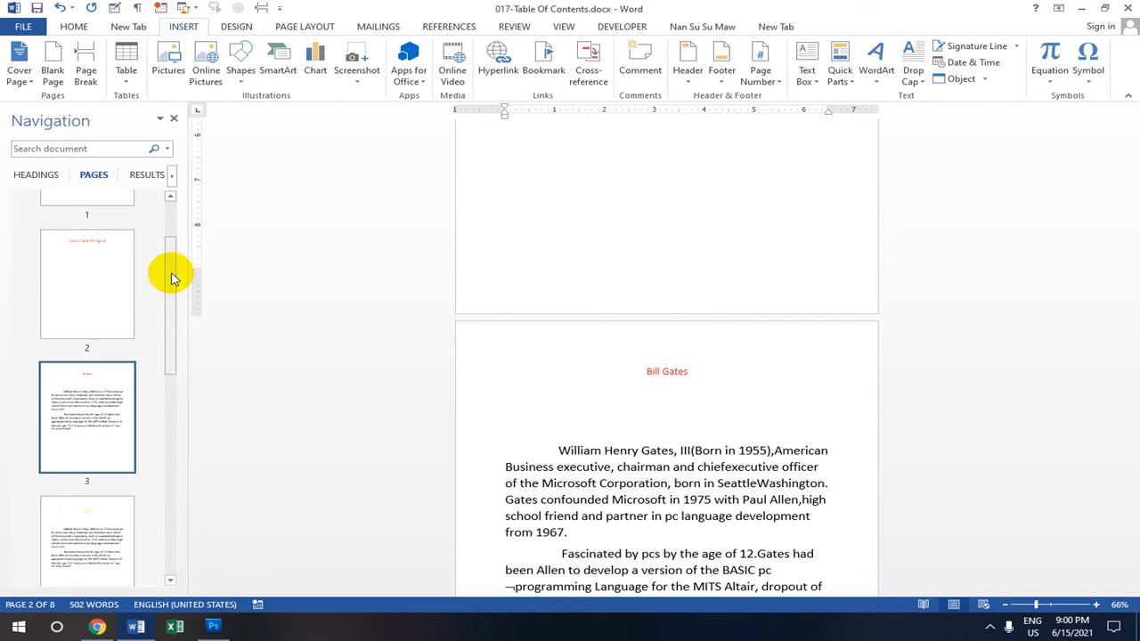
scroll(648, 245, down, 1)
scroll(648, 245, up, 5)
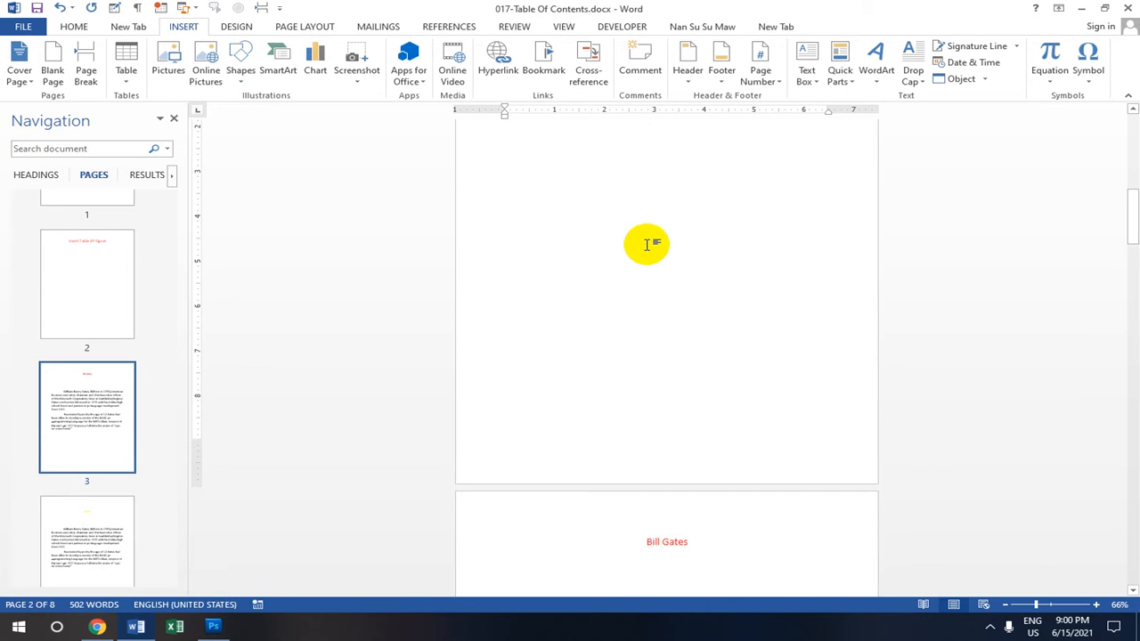
scroll(648, 245, down, 1)
scroll(647, 245, up, 4)
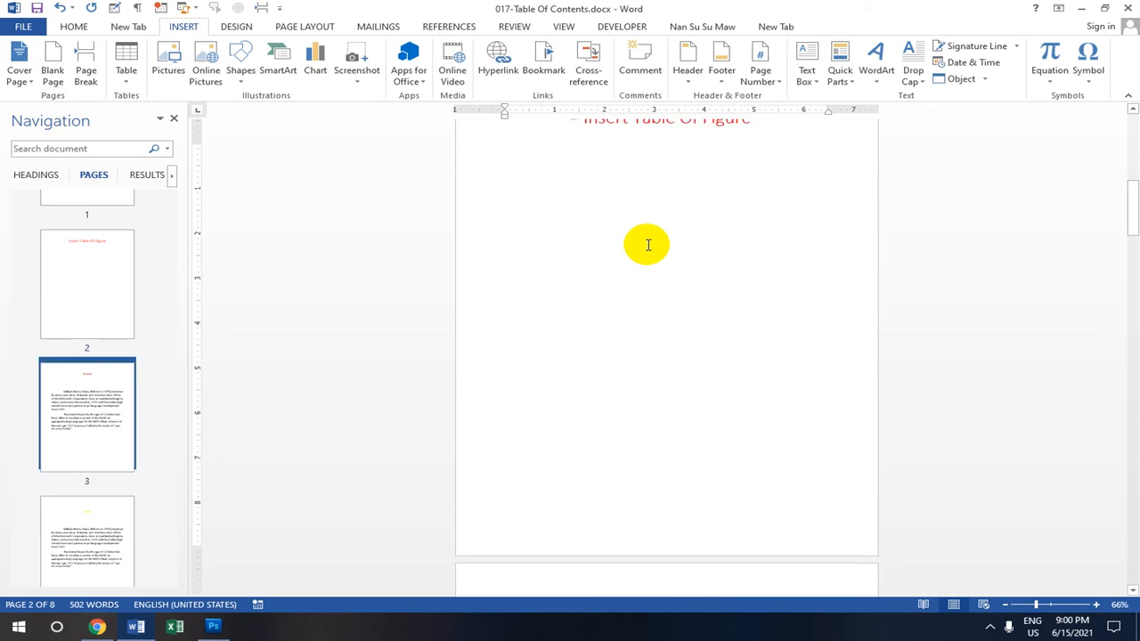
scroll(648, 250, down, 7)
scroll(649, 259, down, 1)
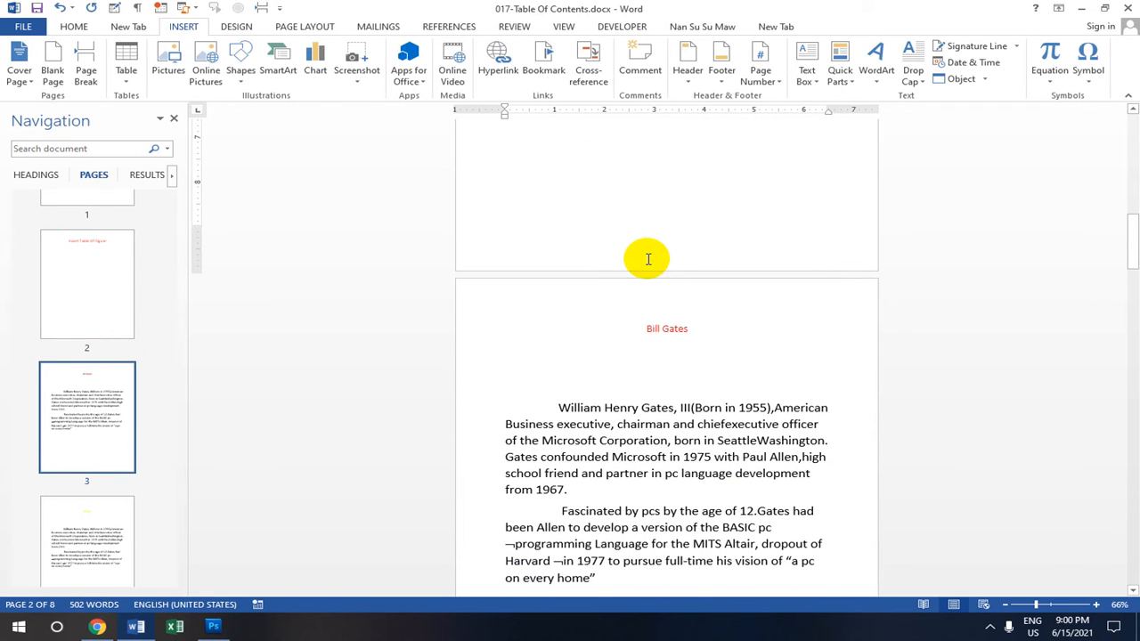
scroll(639, 301, down, 3)
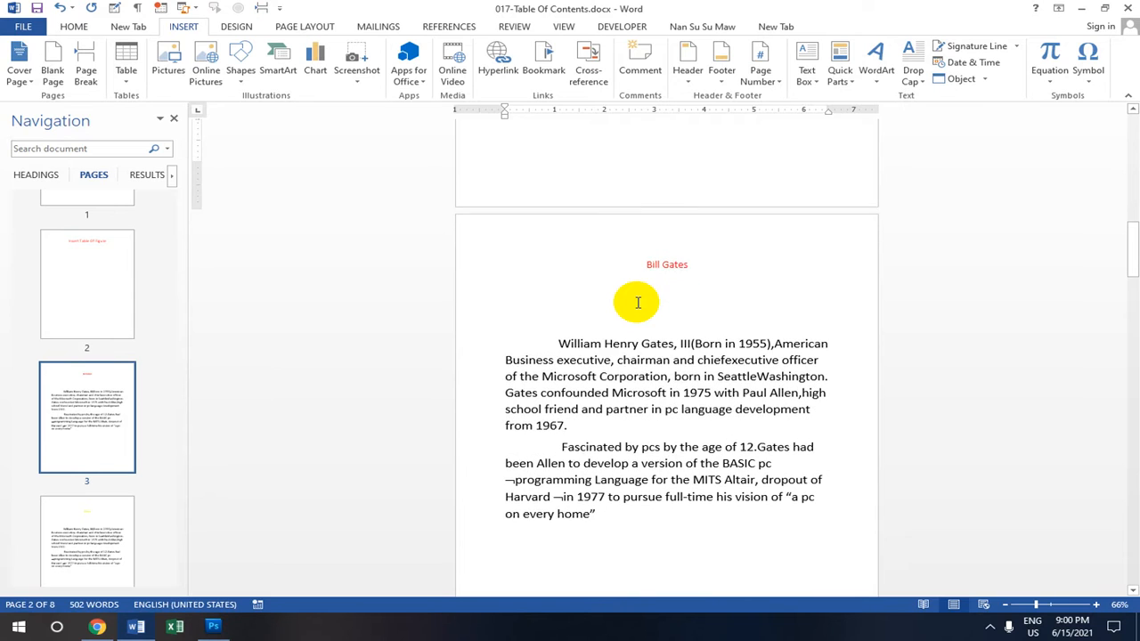
- Insert the picture 01.jpg from the Desktop on page 3, below the red Bill Gates heading
click(603, 237)
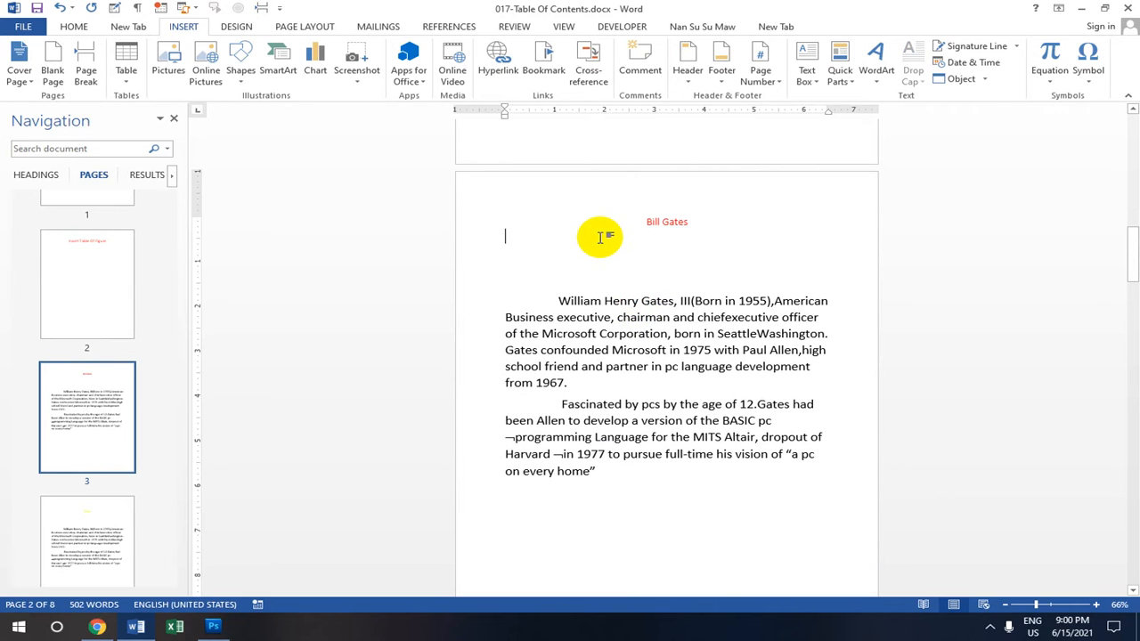
scroll(600, 238, down, 1)
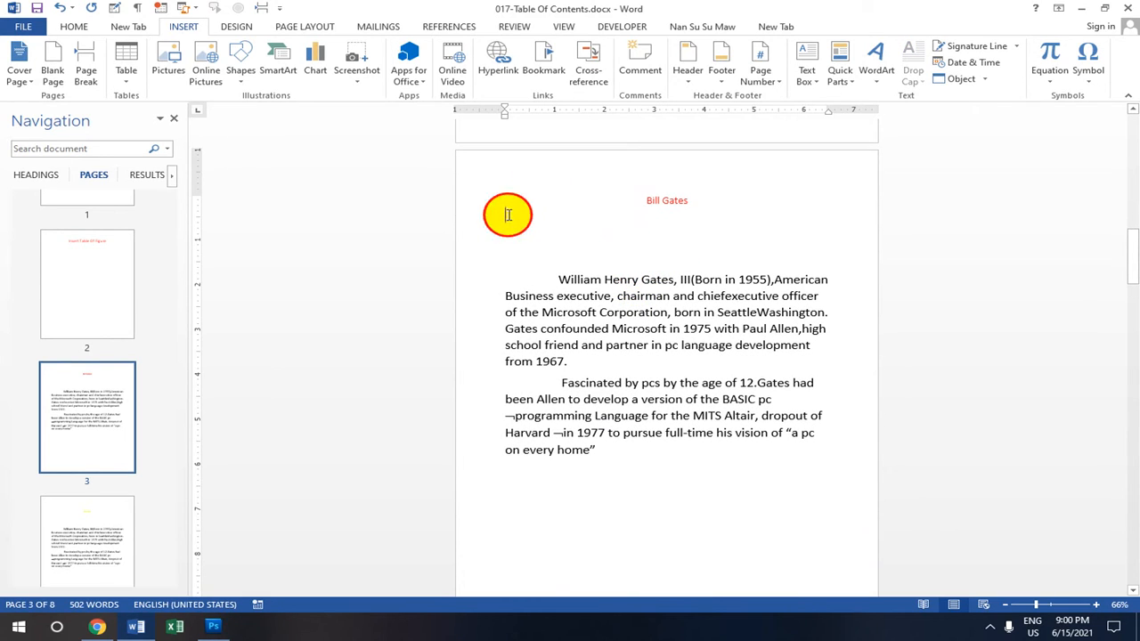
click(172, 63)
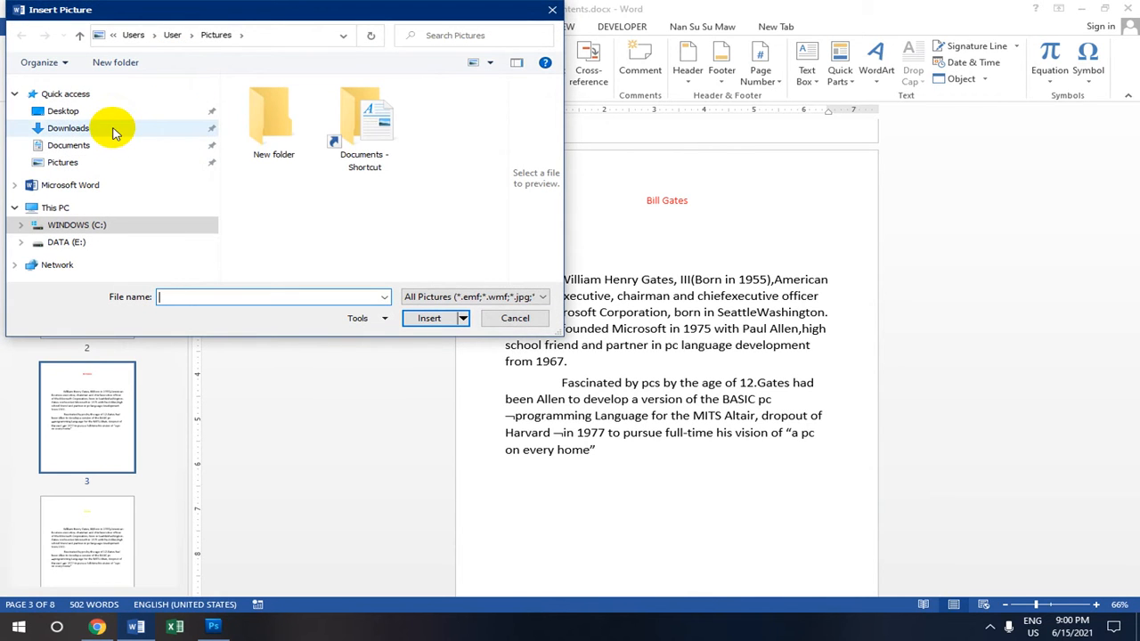
click(114, 111)
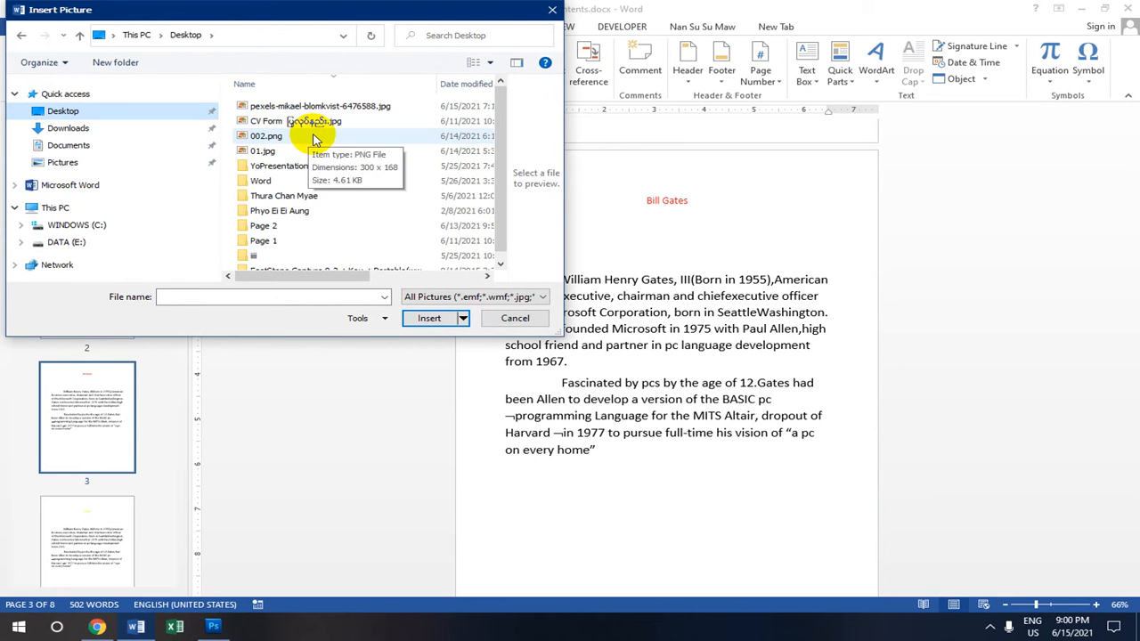
click(314, 139)
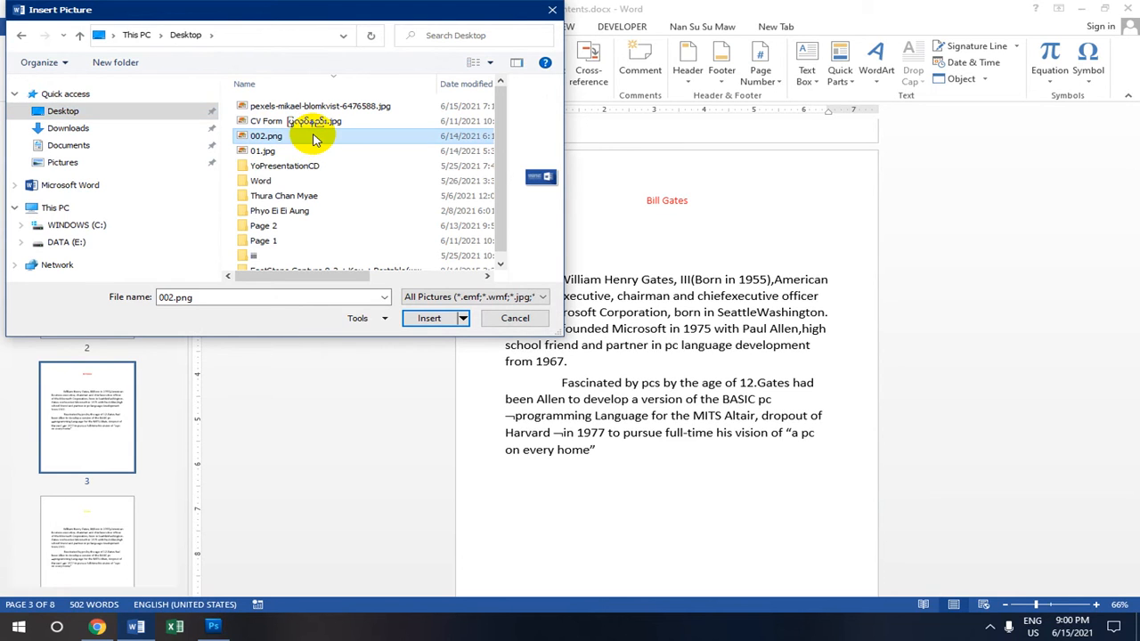
click(306, 152)
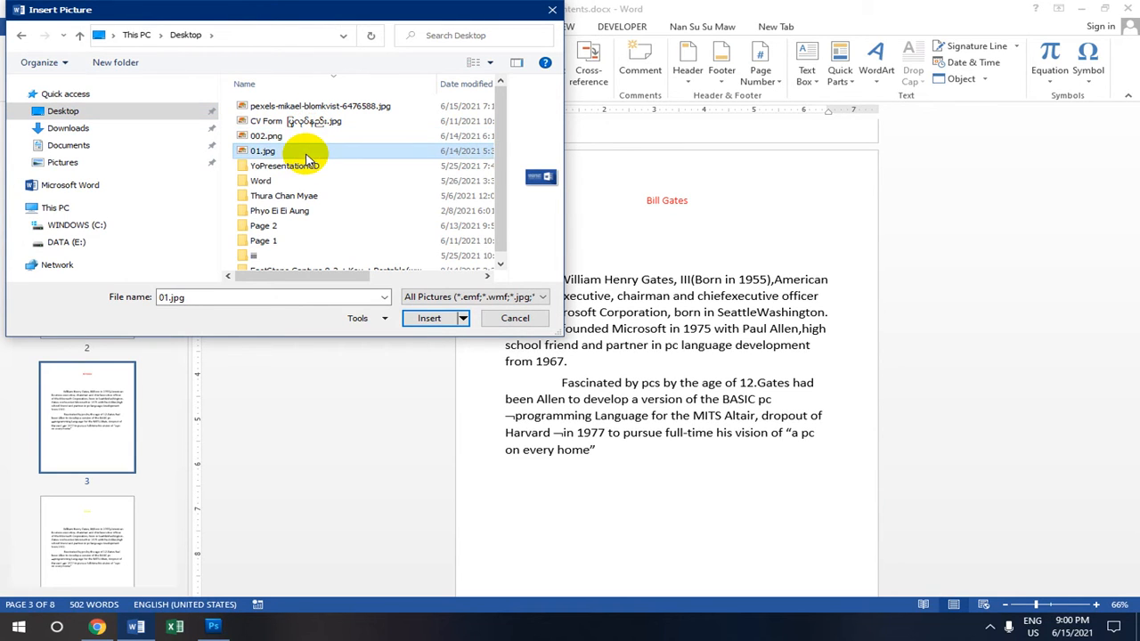
click(430, 318)
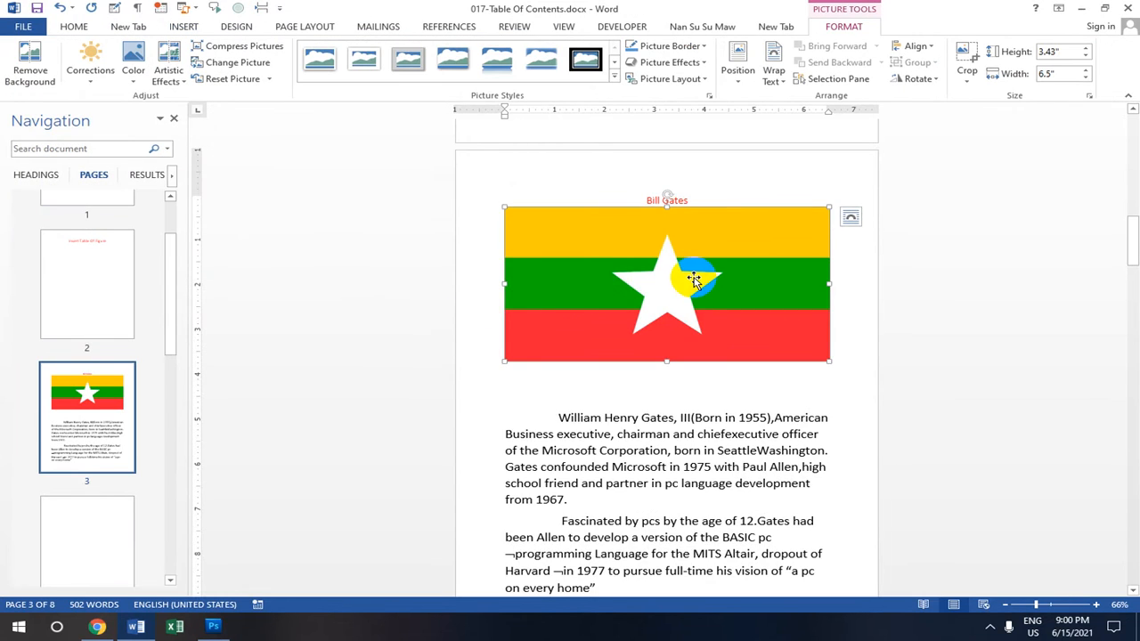
- Resize the flag picture on page 3 to 1.3" high and 2.47" wide
scroll(693, 275, down, 2)
scroll(694, 273, up, 1)
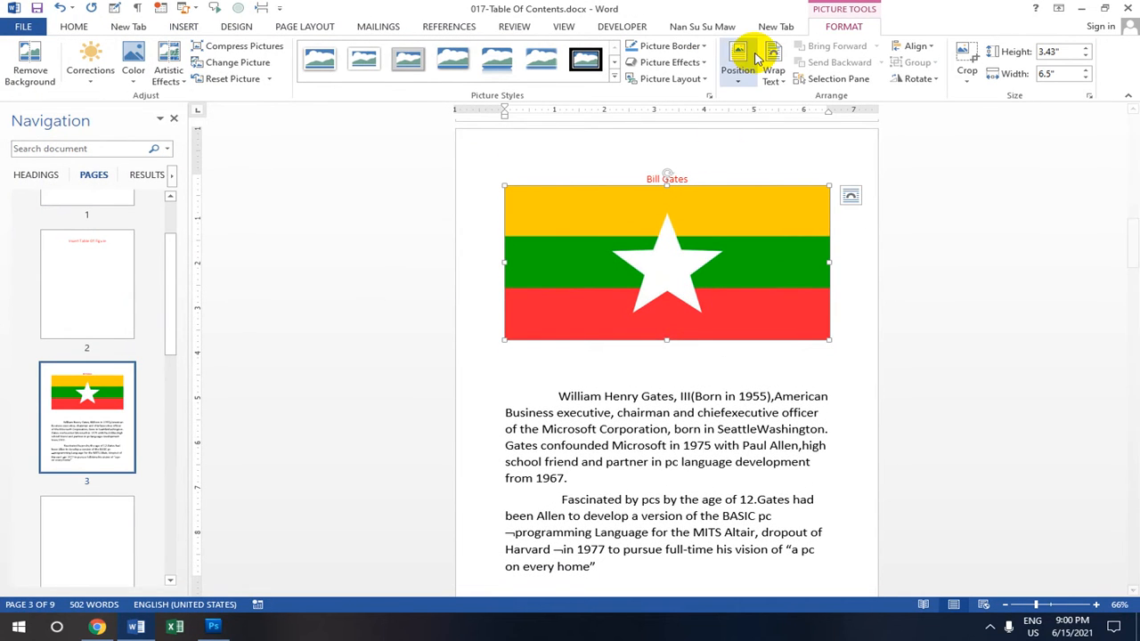
drag(830, 186, 720, 237)
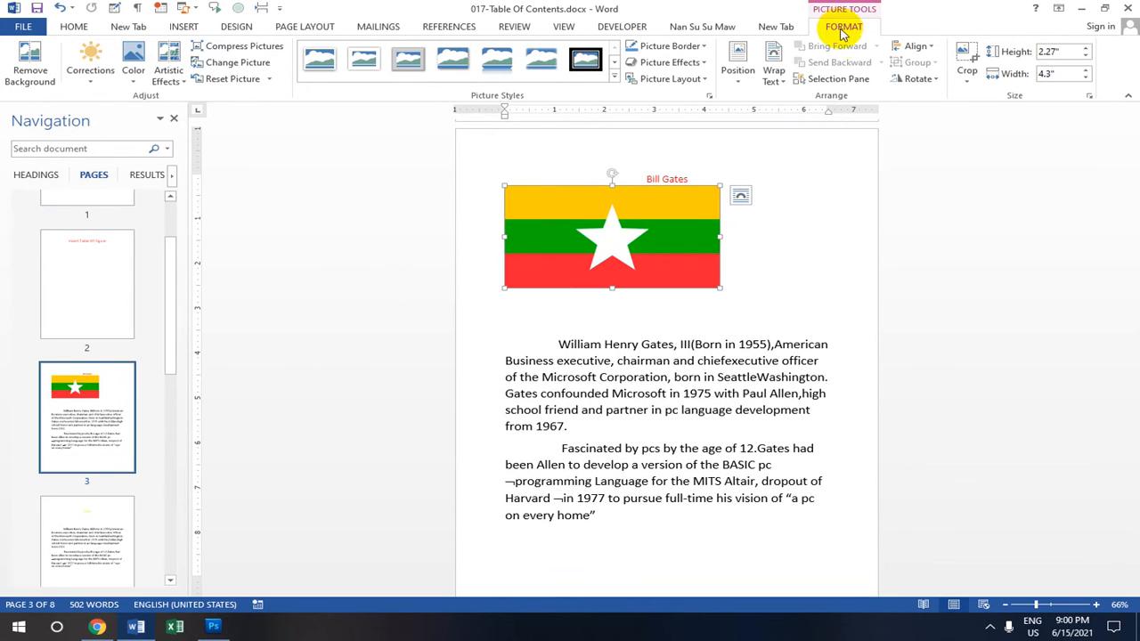
click(1086, 57)
click(1086, 57)
click(1086, 57)
click(1086, 57)
click(1086, 57)
click(1086, 57)
click(1086, 57)
click(1085, 57)
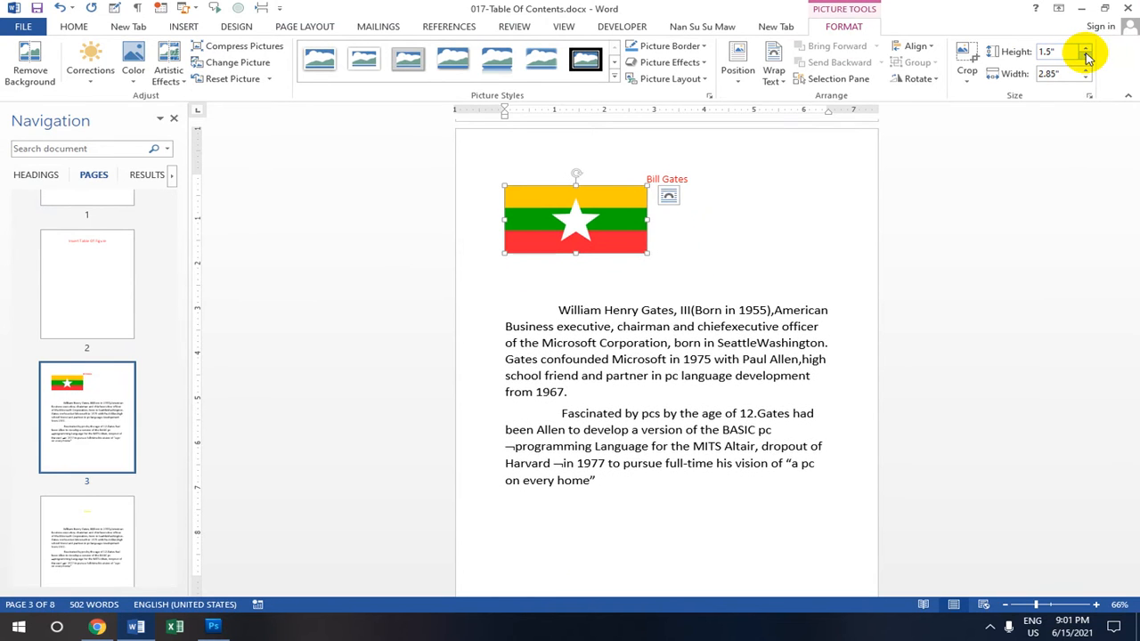
click(1086, 57)
click(1086, 57)
click(1086, 57)
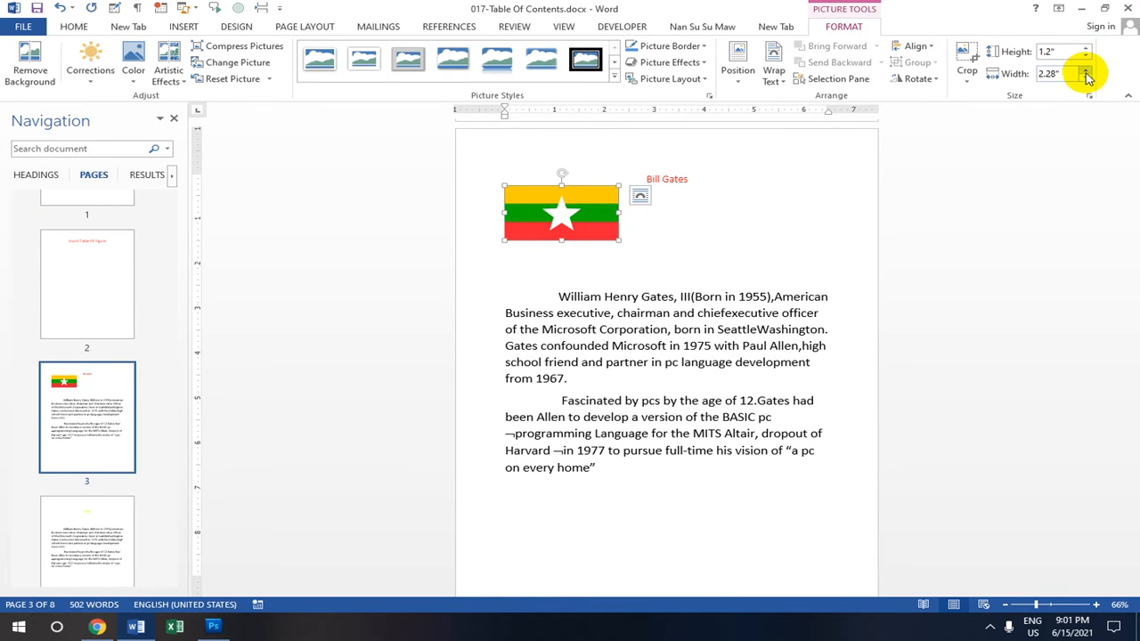
click(1086, 78)
click(1086, 78)
click(1086, 78)
click(1086, 79)
click(1086, 79)
click(1086, 79)
click(1086, 57)
click(1086, 57)
click(1087, 50)
click(1087, 50)
click(1087, 51)
click(1087, 50)
click(1087, 51)
click(1087, 51)
scroll(719, 240, down, 1)
scroll(719, 237, up, 2)
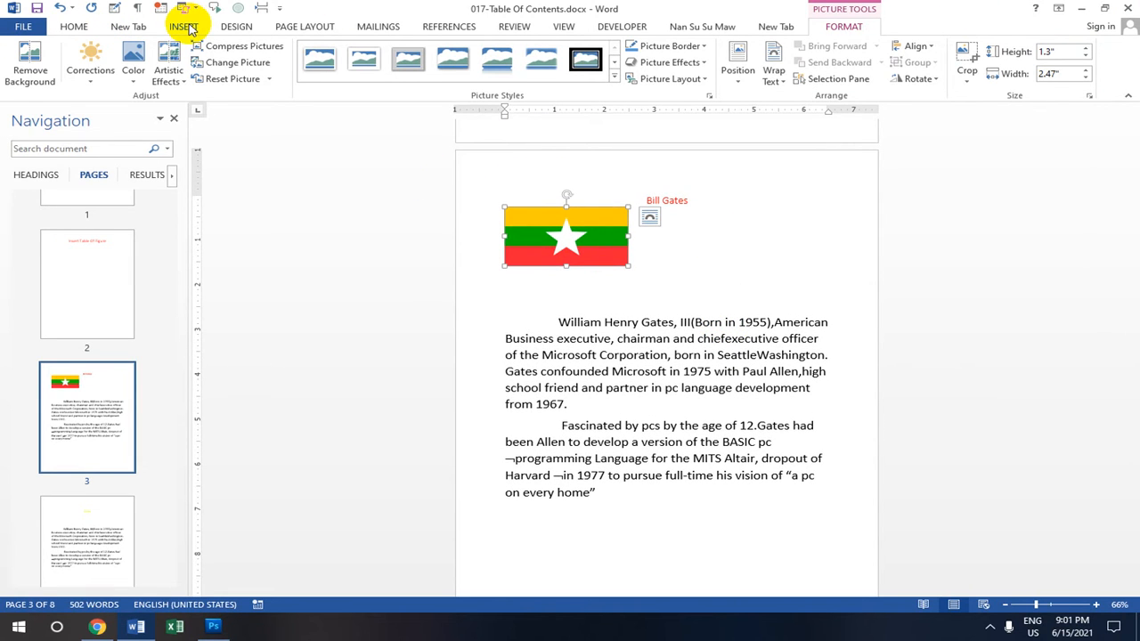
- Insert the pexels JPG picture from the Desktop on page 4, between the yellow Bill Gates heading and the first paragraph
scroll(546, 286, down, 5)
scroll(547, 286, down, 4)
click(547, 280)
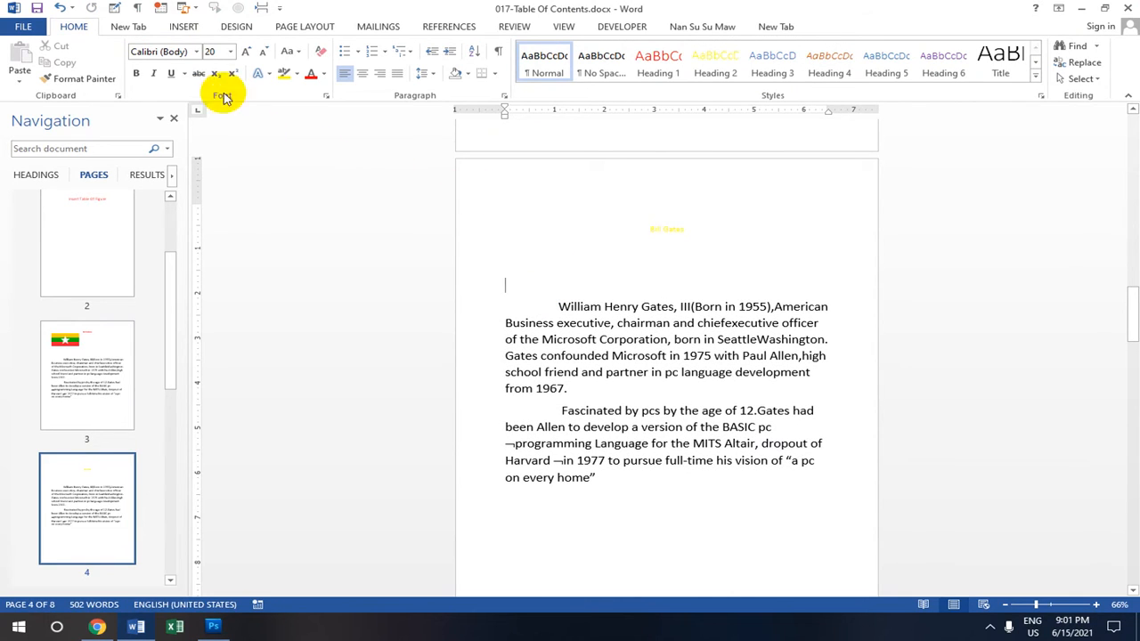
click(187, 27)
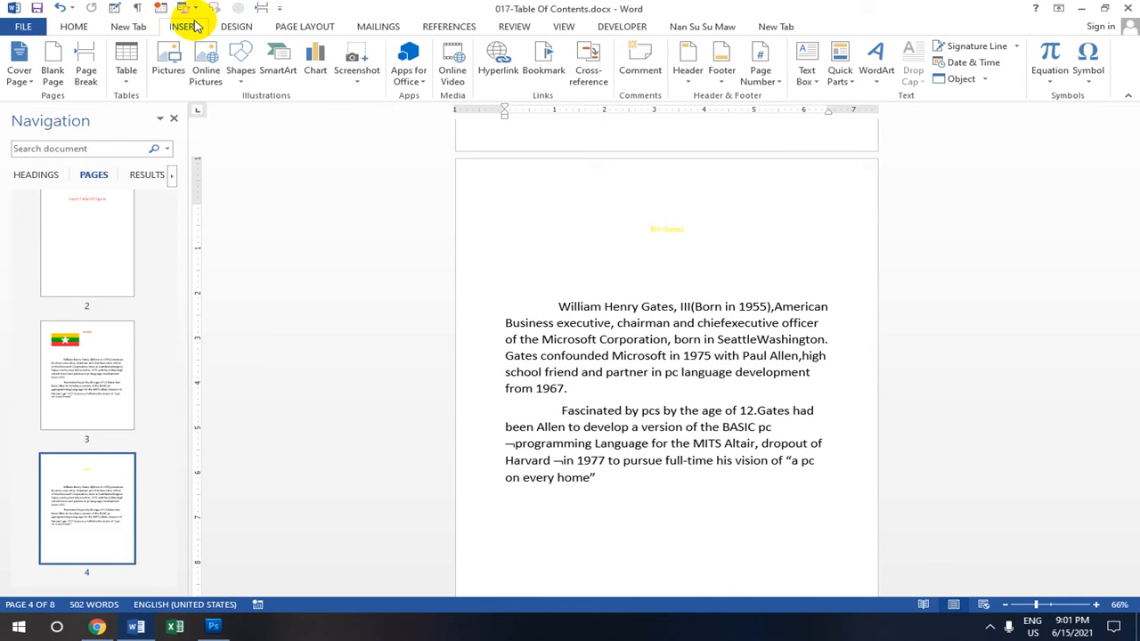
click(170, 70)
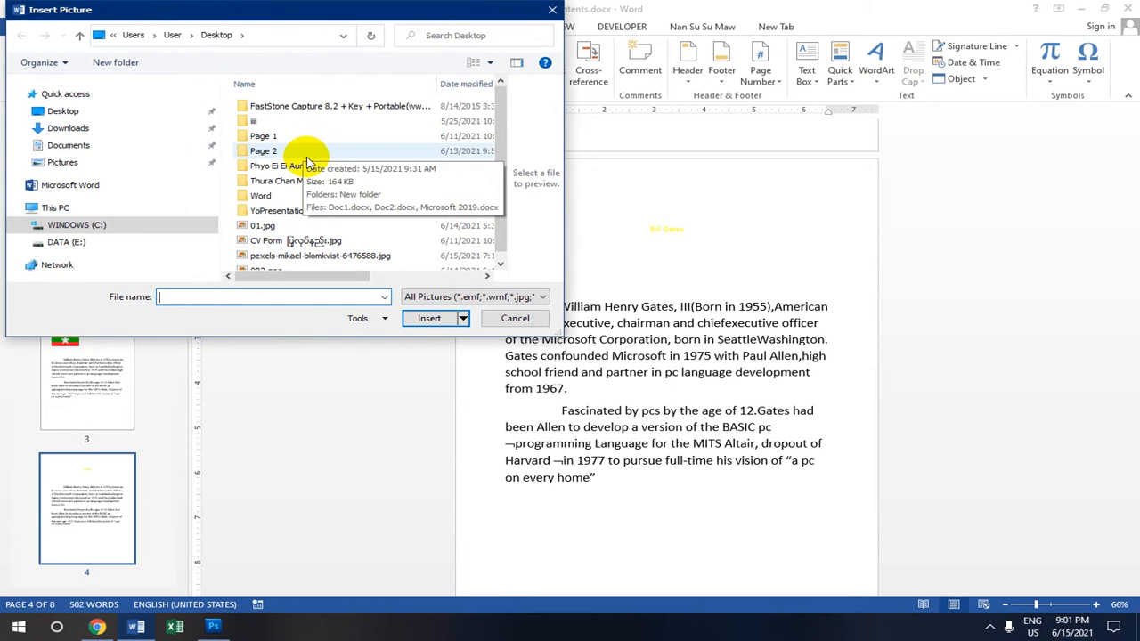
scroll(307, 167, down, 1)
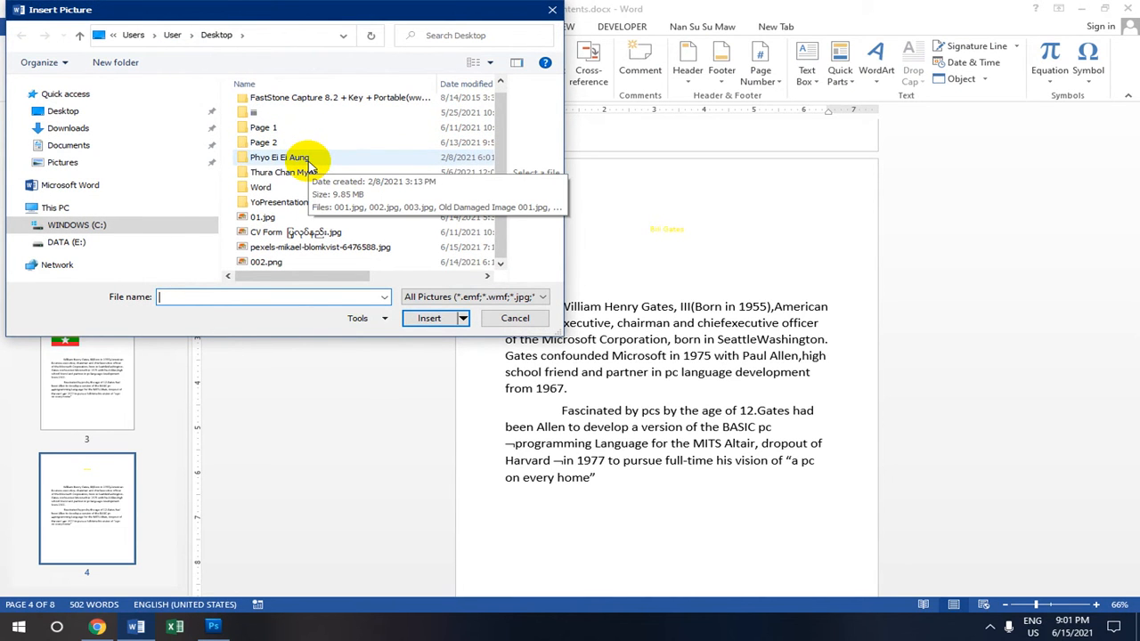
click(302, 247)
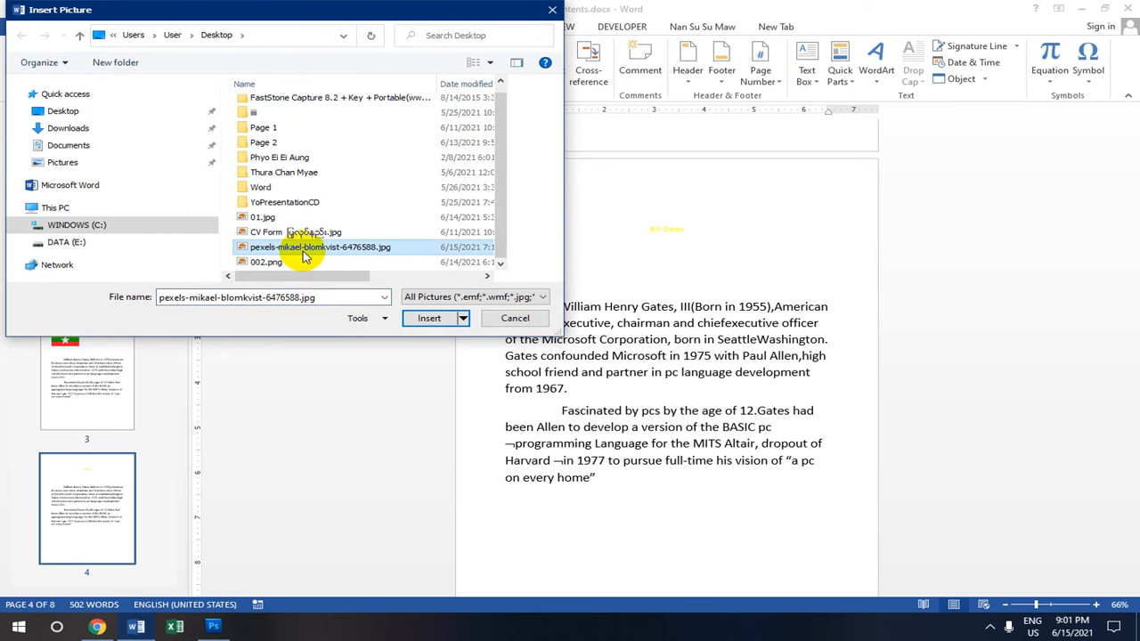
click(430, 319)
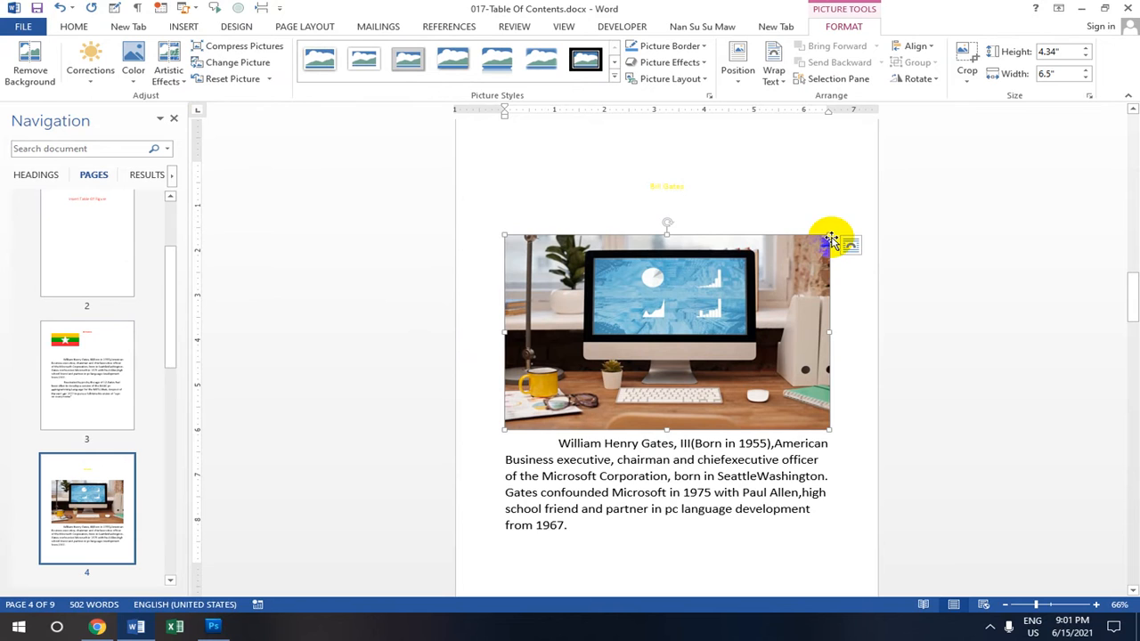
- Apply the picture style with a metallic rounded-rectangle frame to the computer picture on page 4
drag(827, 236, 780, 283)
drag(732, 319, 730, 316)
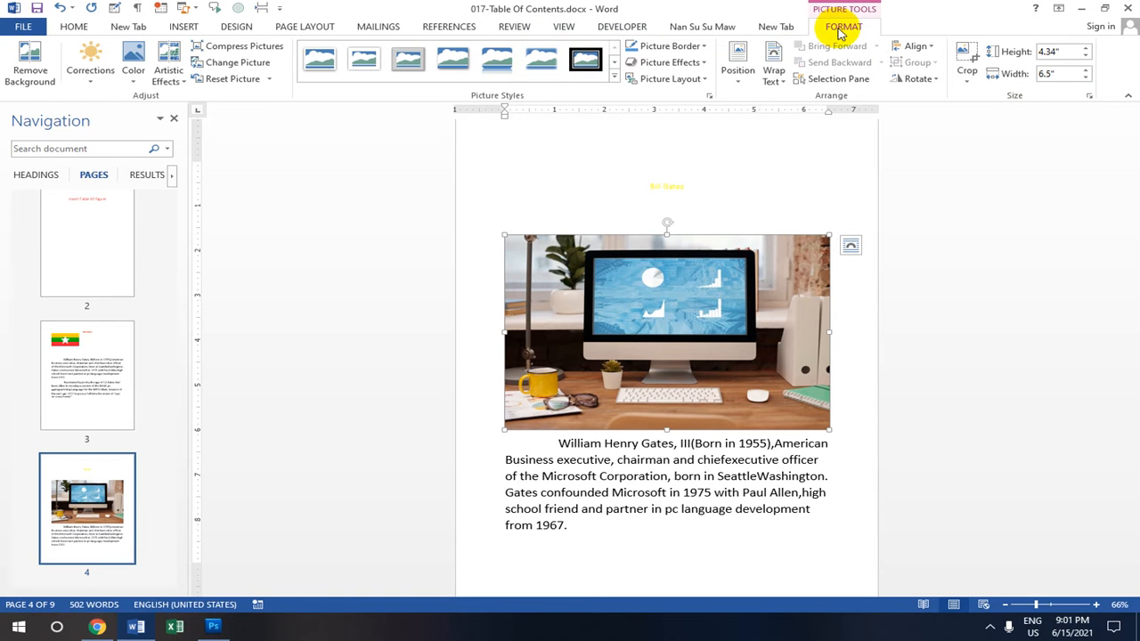
click(615, 79)
click(407, 96)
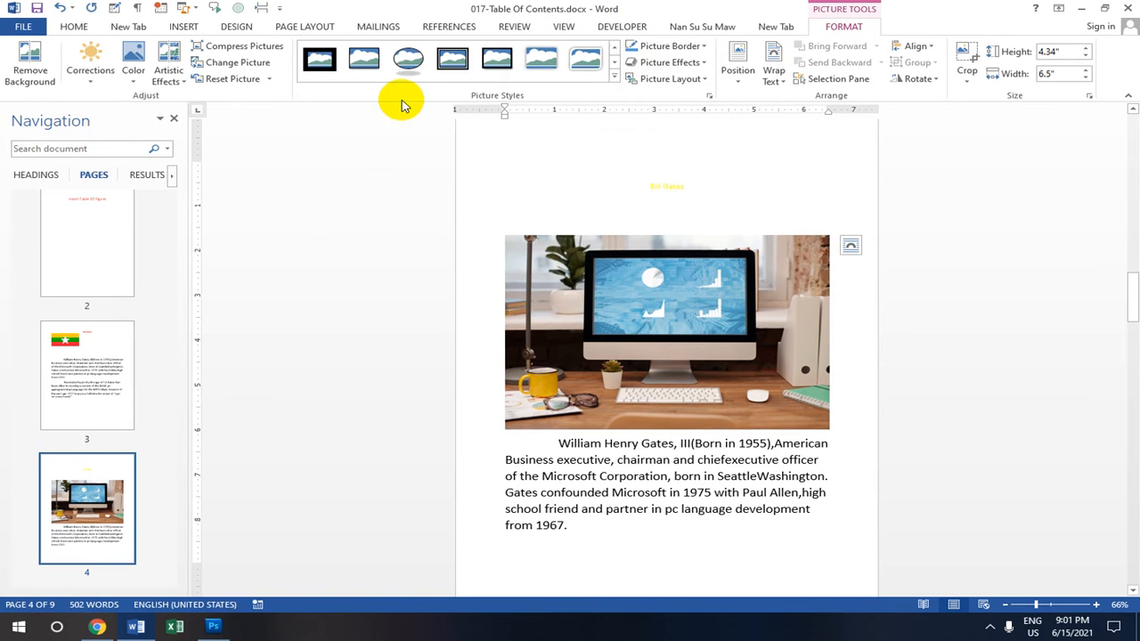
click(614, 78)
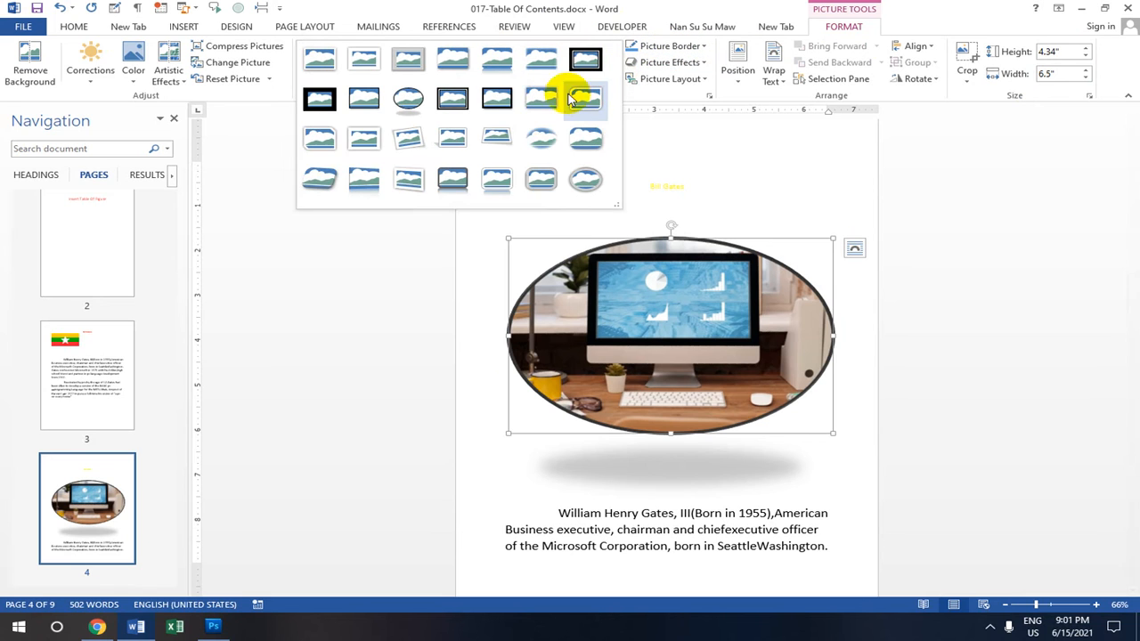
click(552, 177)
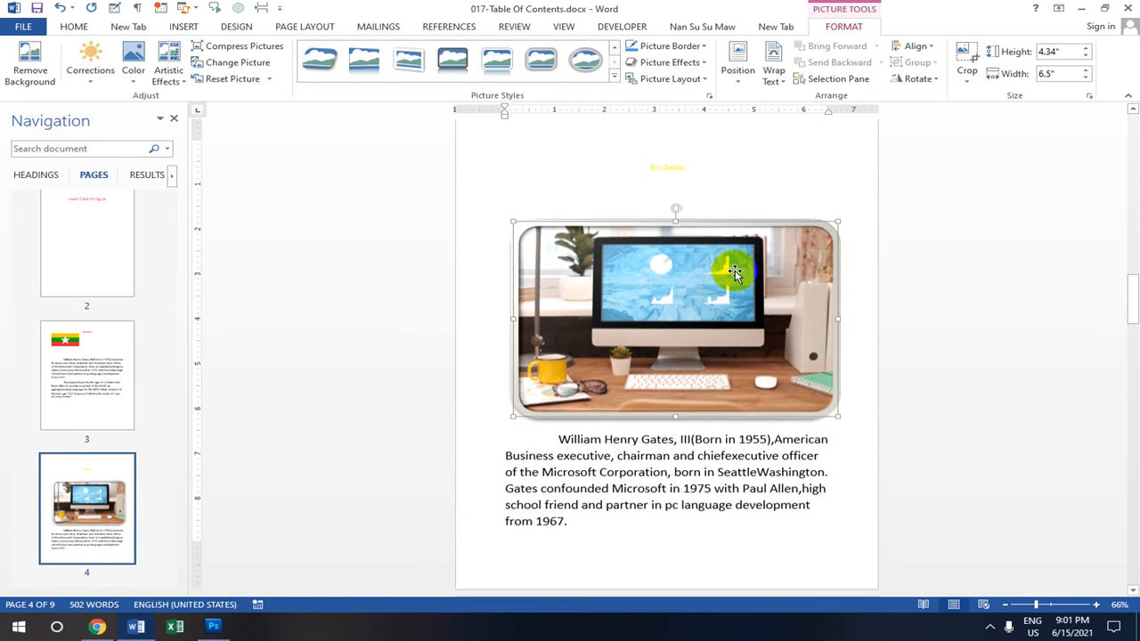
- Resize the framed computer picture on page 4 to 1.2" high and 1.8" wide
click(1085, 59)
click(1085, 58)
click(1085, 59)
click(1085, 59)
click(1085, 59)
click(1085, 59)
click(1086, 59)
click(1085, 59)
click(1085, 59)
click(1085, 59)
click(1085, 59)
click(1085, 59)
click(1085, 59)
click(1085, 59)
click(1085, 59)
click(1085, 59)
click(1086, 59)
click(1085, 59)
click(1085, 59)
click(1086, 58)
click(1085, 59)
click(1085, 59)
click(1085, 59)
click(1085, 59)
click(1085, 59)
click(1085, 59)
click(1085, 59)
click(1085, 59)
click(1085, 59)
click(1085, 58)
click(1085, 59)
click(1085, 59)
click(1085, 58)
click(1085, 58)
click(1085, 59)
click(1085, 58)
click(1085, 59)
click(1085, 59)
click(1085, 58)
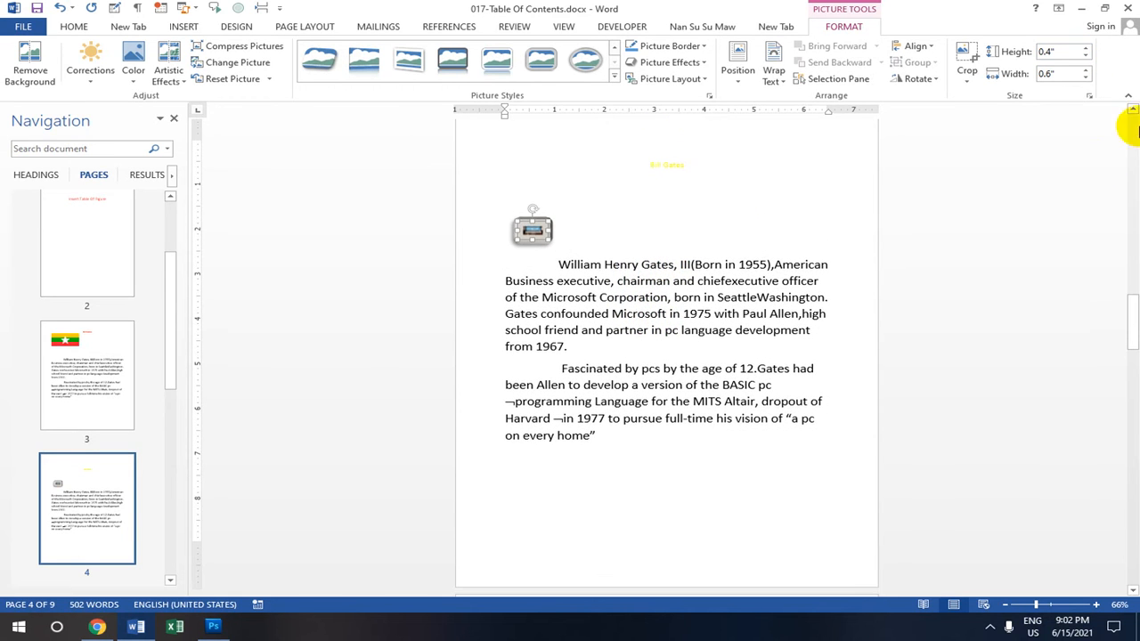
click(1086, 48)
click(1087, 48)
click(1087, 48)
click(1087, 48)
click(1087, 48)
click(1087, 48)
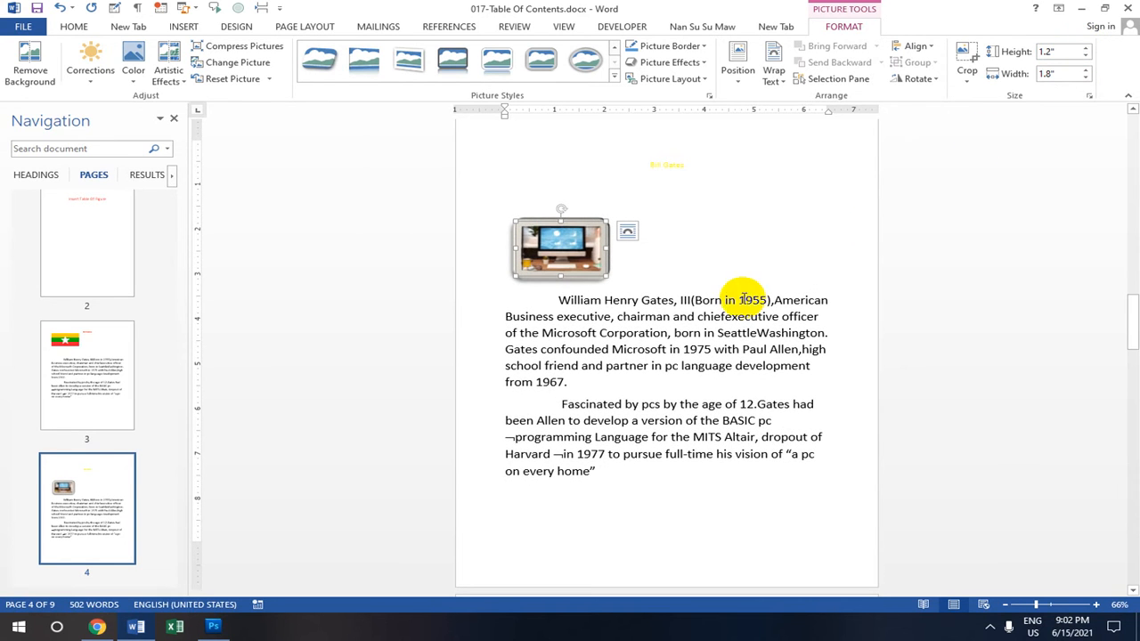
- Insert 001.jpg from the Su Su Cover folder on DATA (E:) right after the blue Bill Gates heading on page 5
scroll(747, 298, down, 6)
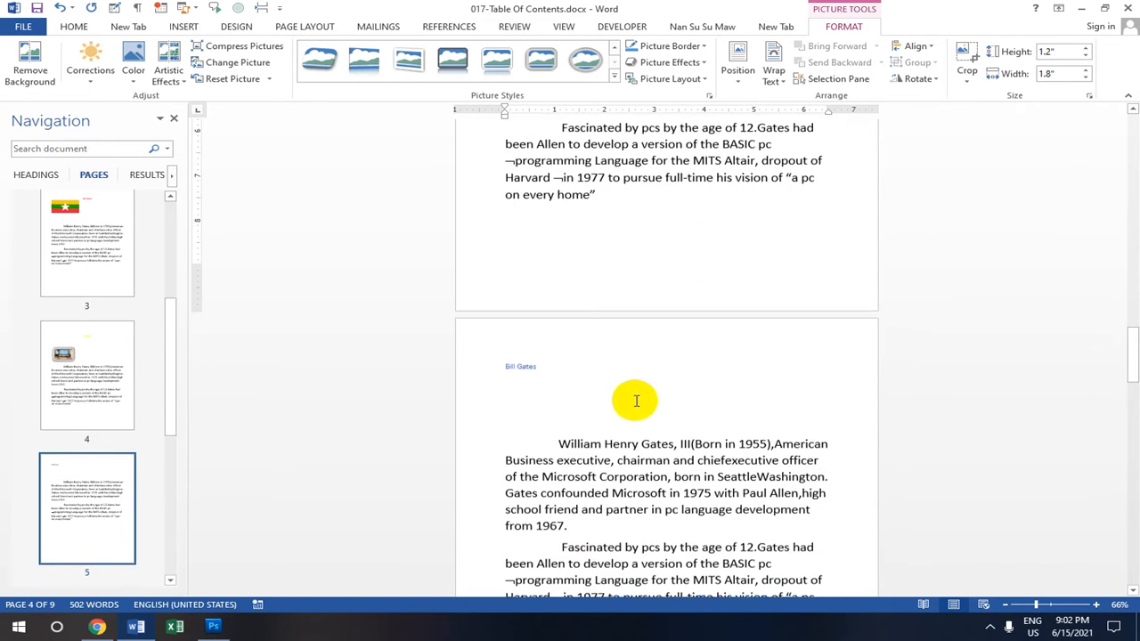
click(543, 363)
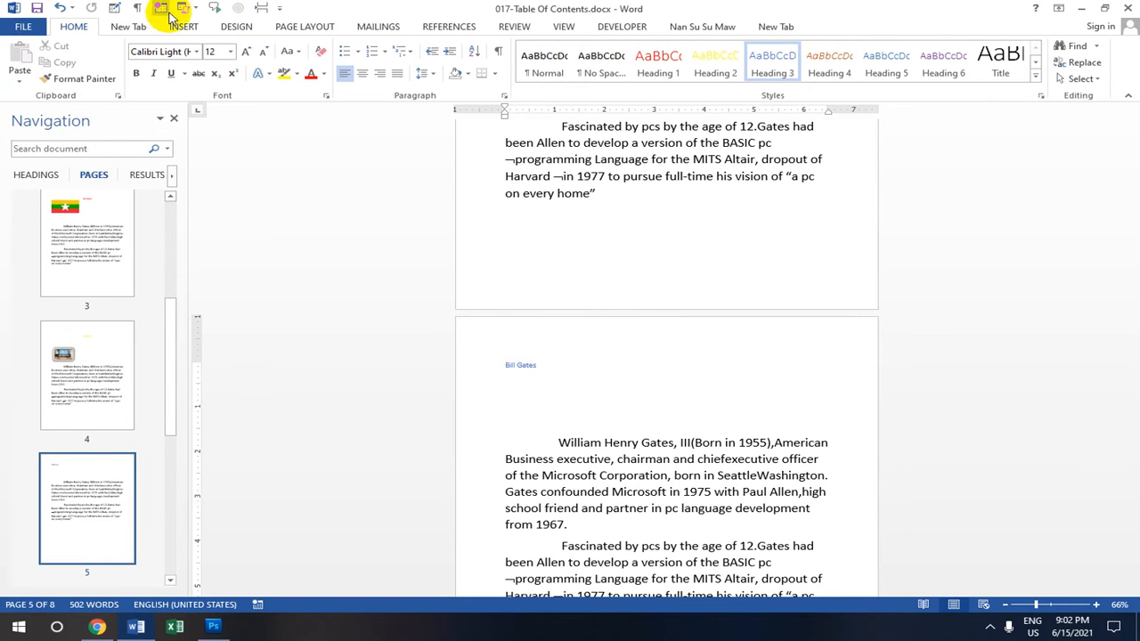
click(178, 26)
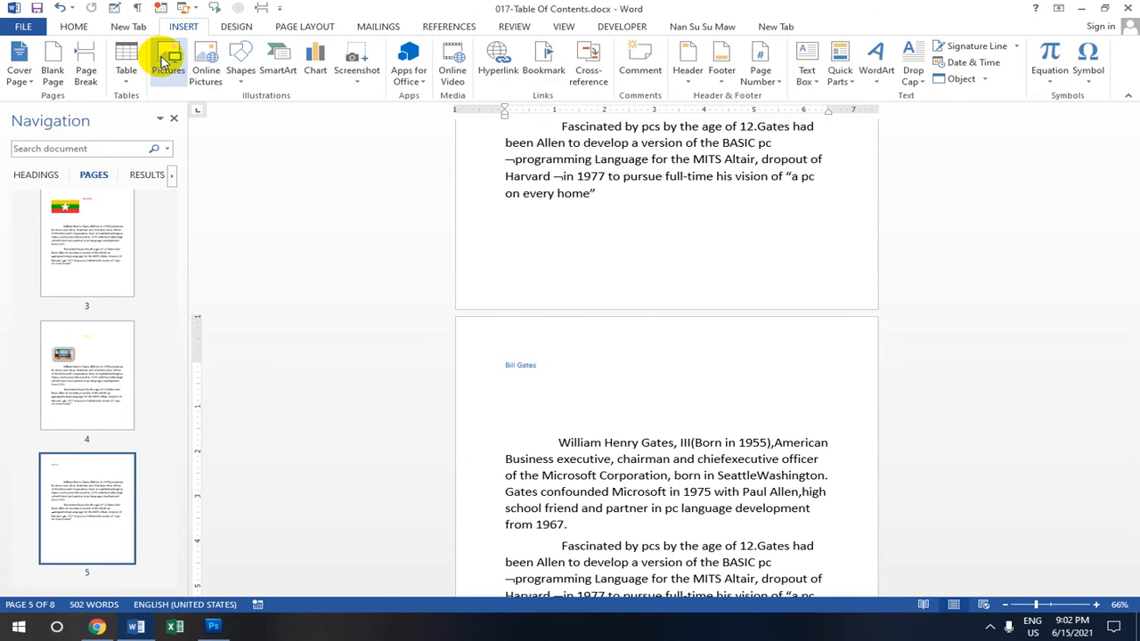
click(165, 62)
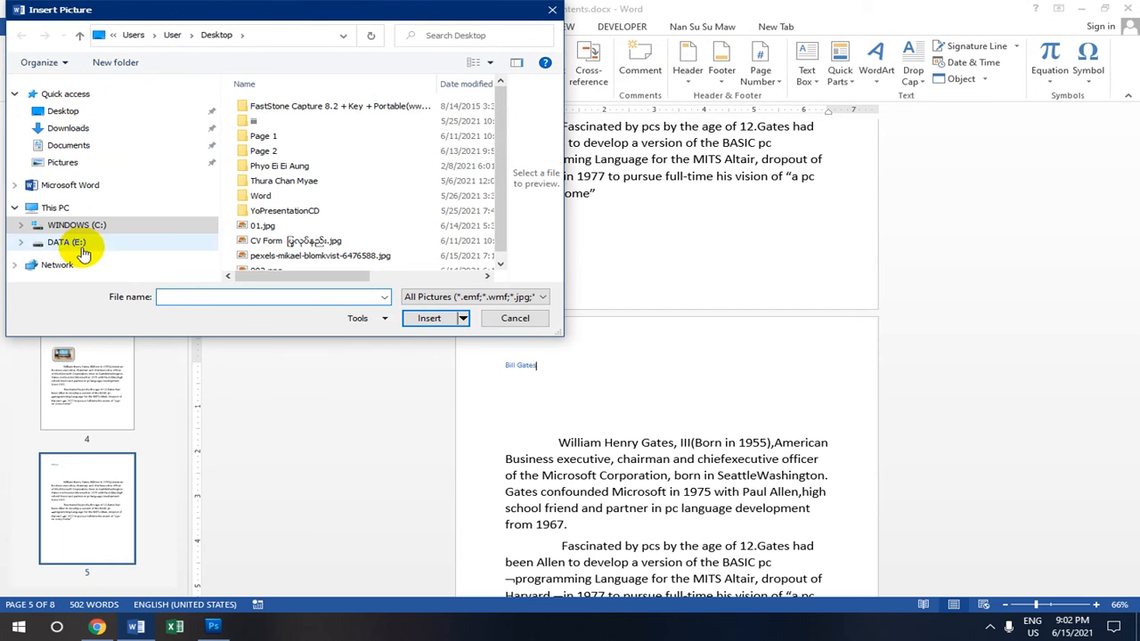
click(93, 216)
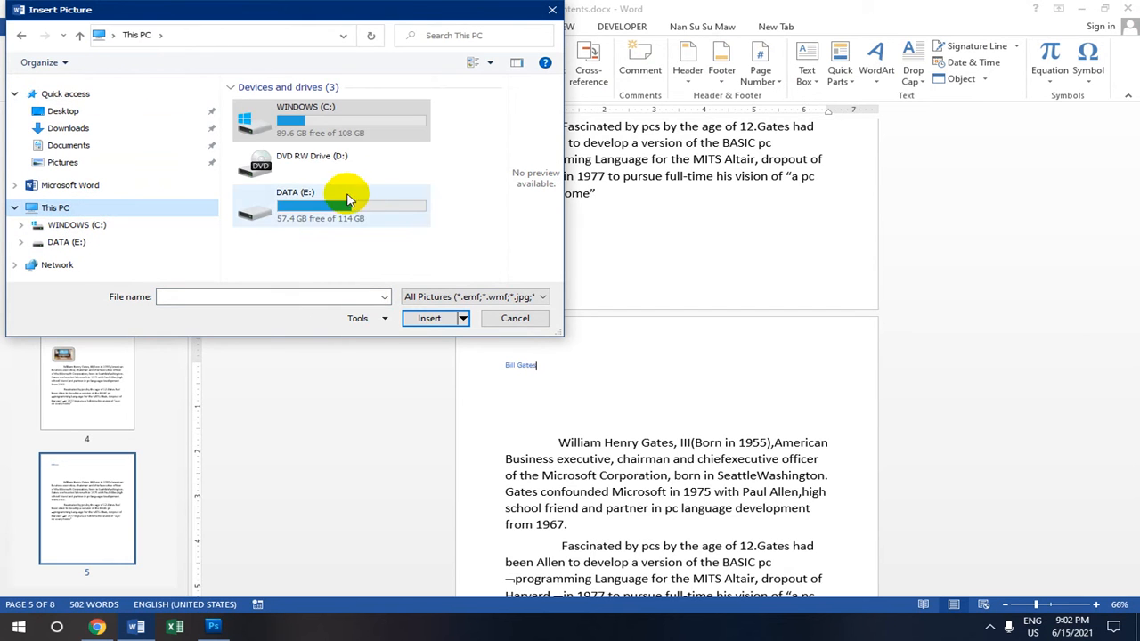
double_click(300, 219)
scroll(392, 191, down, 3)
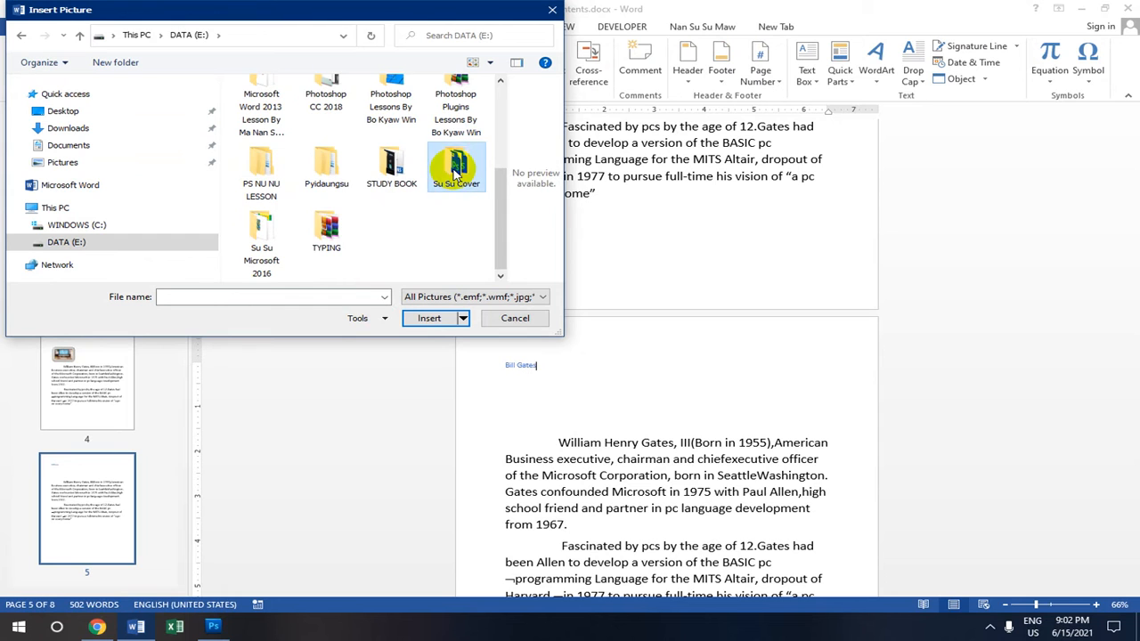
double_click(455, 175)
click(363, 138)
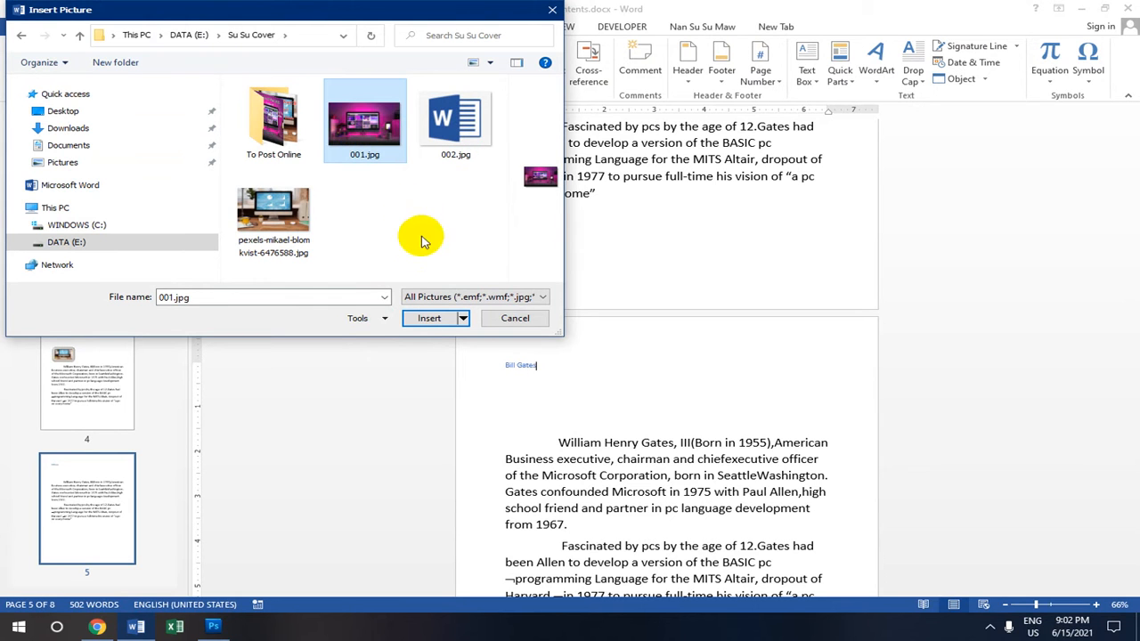
click(419, 318)
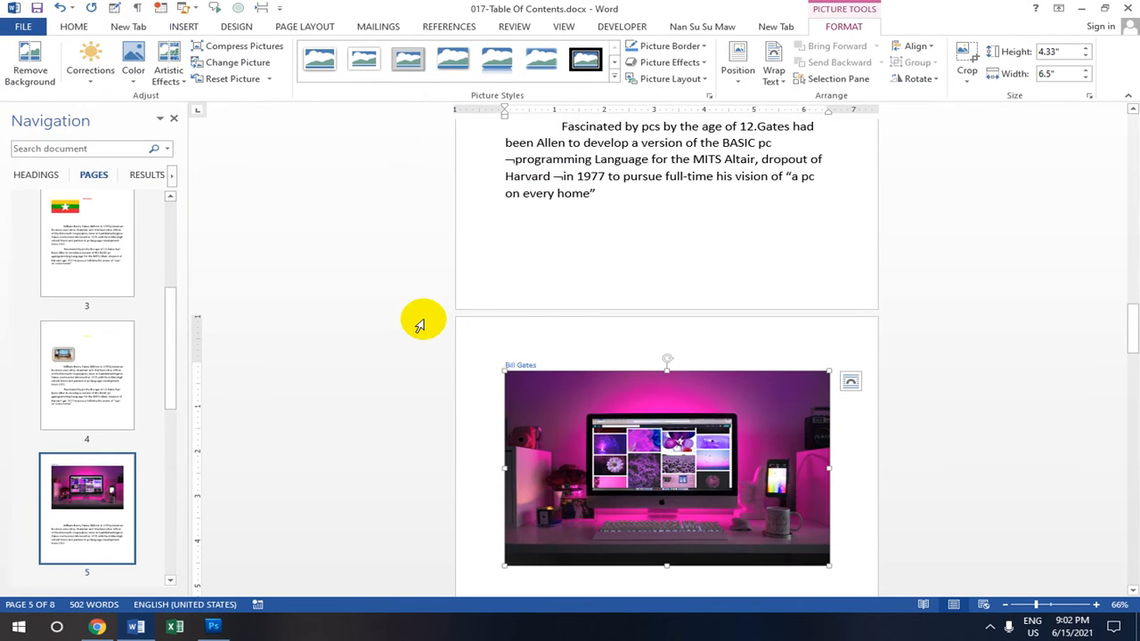
- Resize the purple computer picture on page 5 to 1.4" high and 2.1" wide
scroll(634, 401, down, 1)
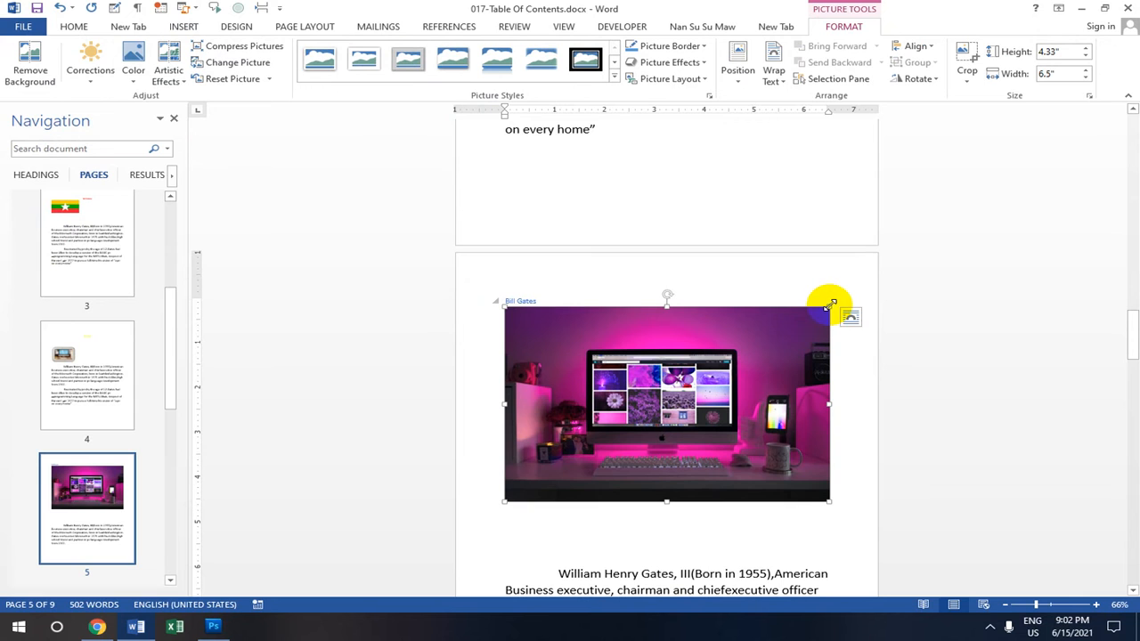
drag(810, 329, 645, 406)
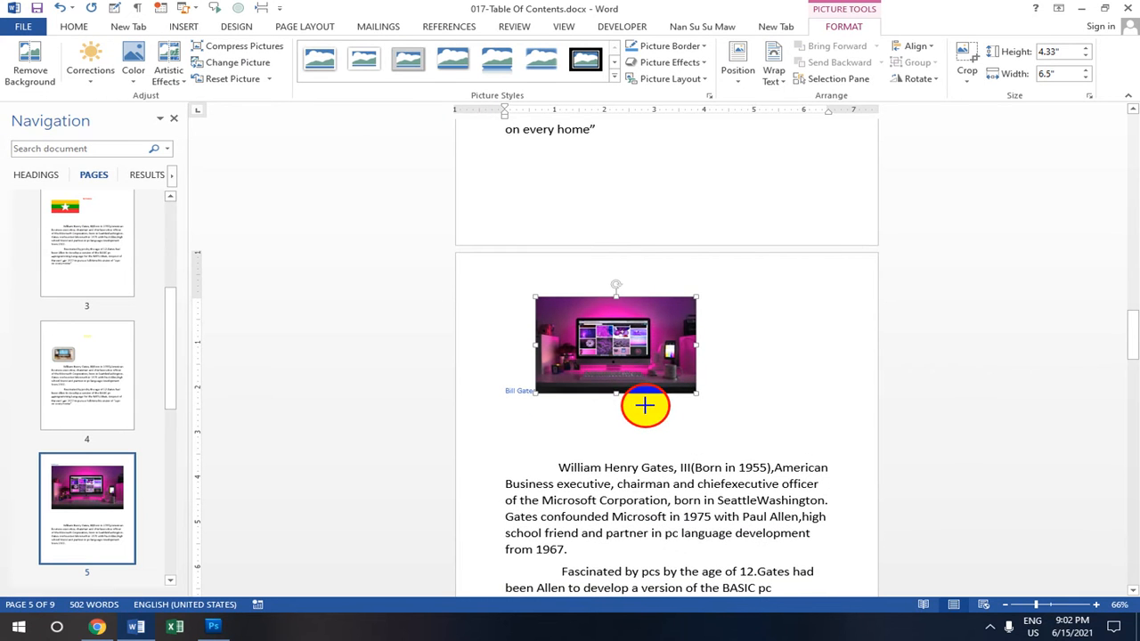
click(1085, 78)
click(1085, 78)
click(1085, 79)
click(1085, 79)
click(1085, 79)
click(1085, 79)
click(1085, 78)
click(1085, 79)
click(1085, 79)
click(1085, 78)
click(1085, 79)
click(604, 328)
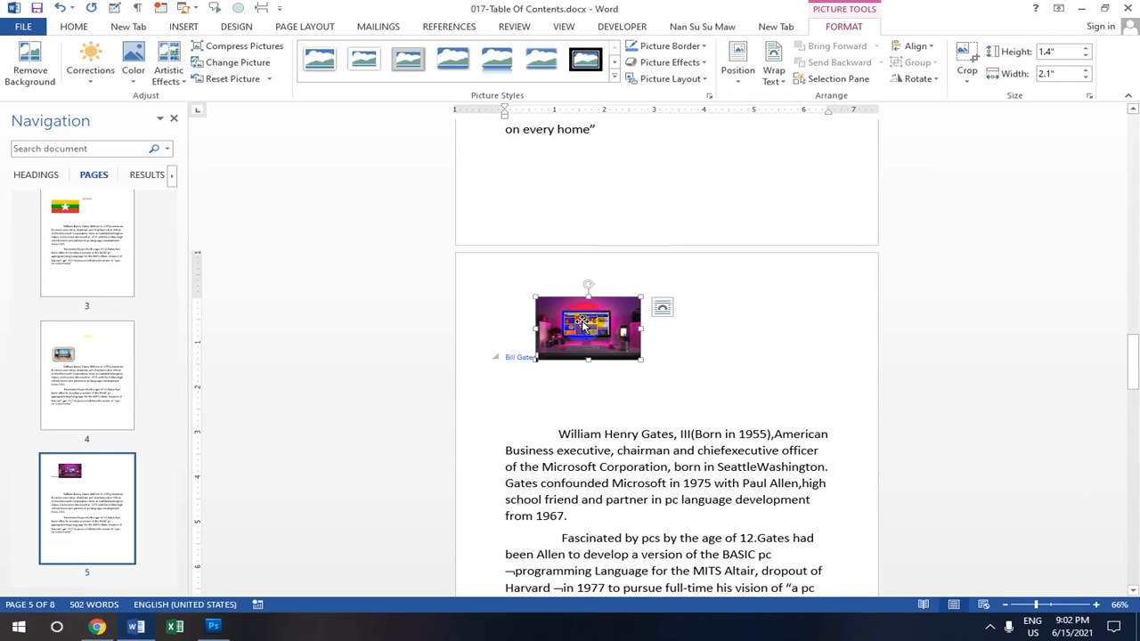
- Try the metallic oval picture style on the page 5 picture and replace it with the tilted, rounded perspective style
key(Down)
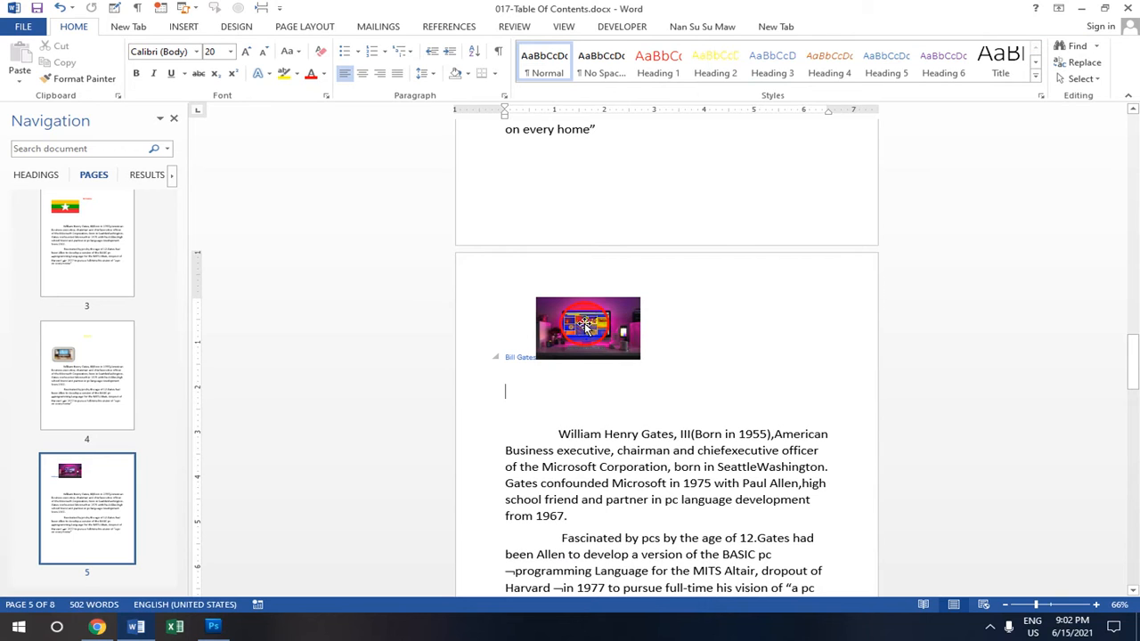
click(585, 326)
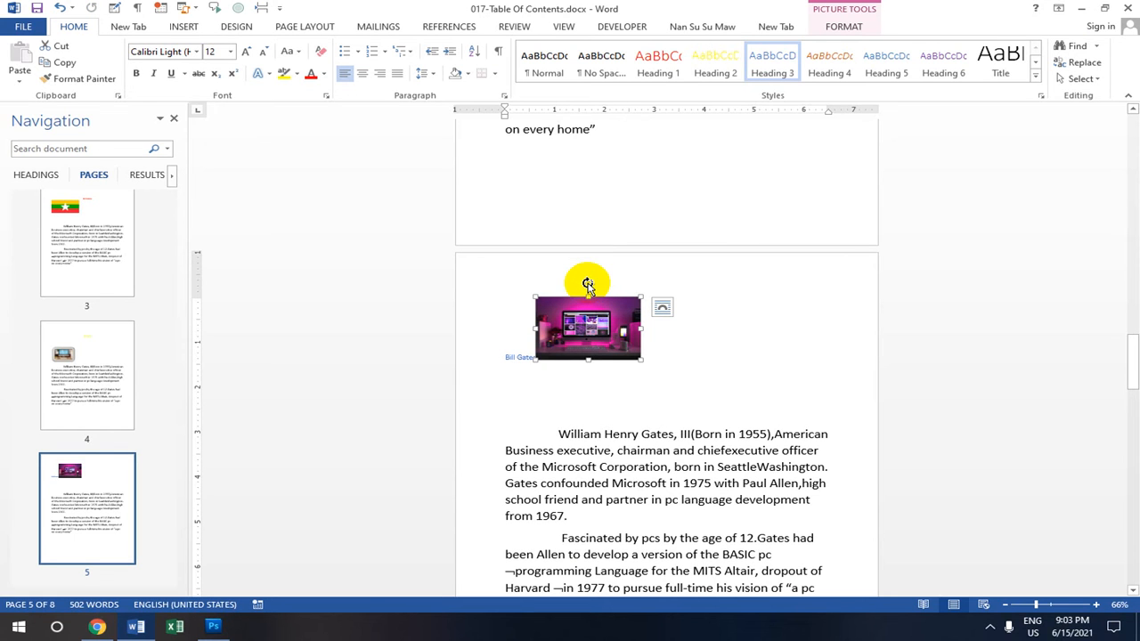
click(835, 29)
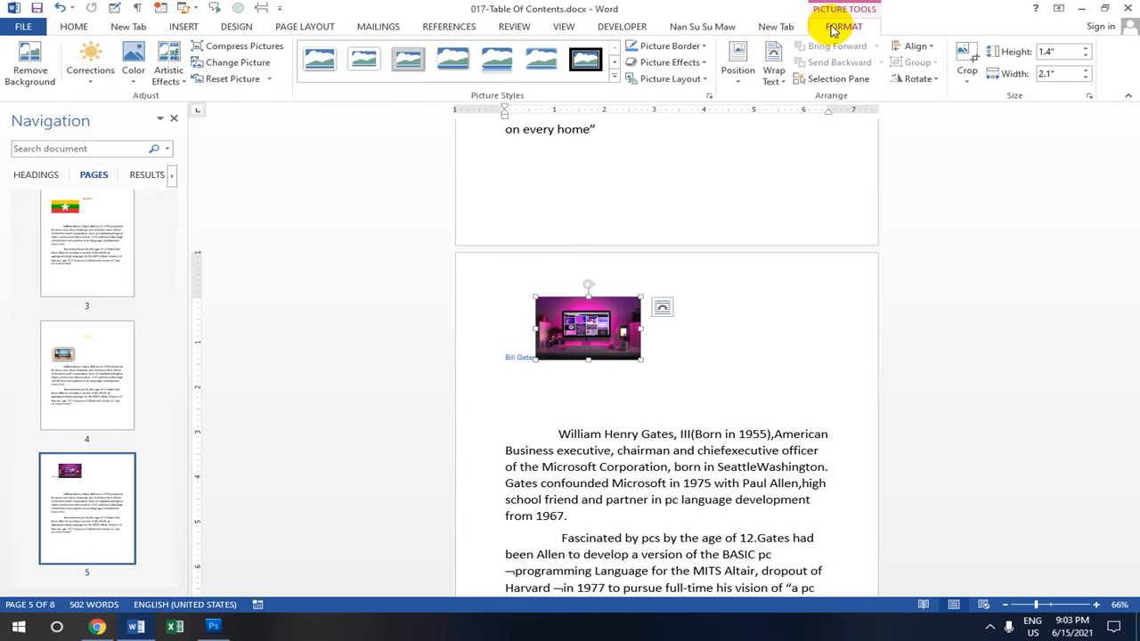
click(615, 79)
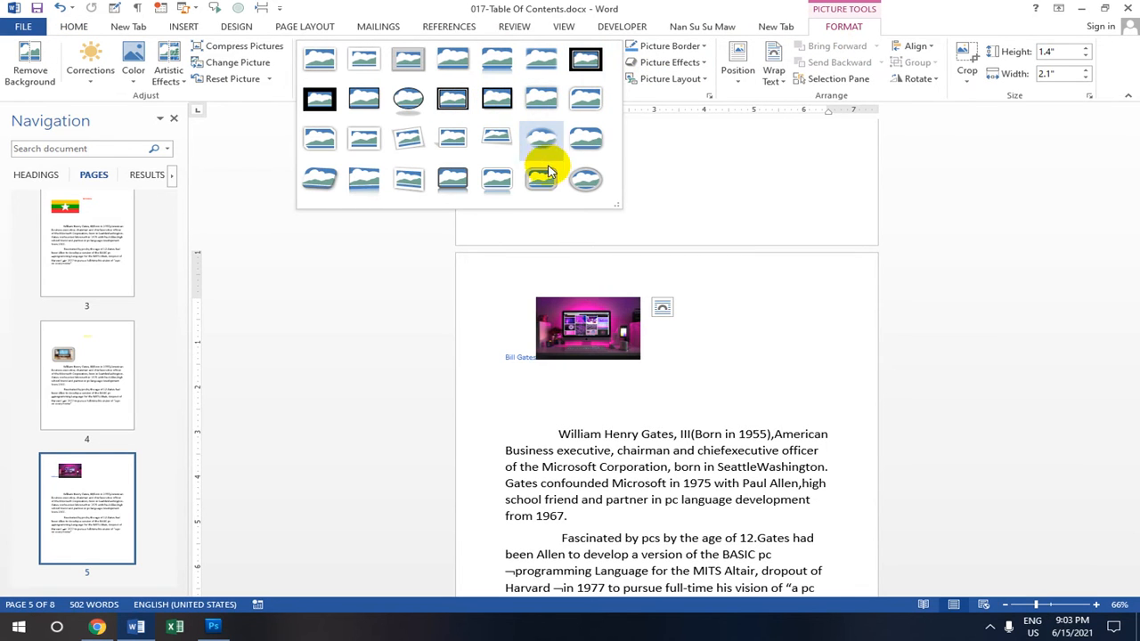
click(585, 187)
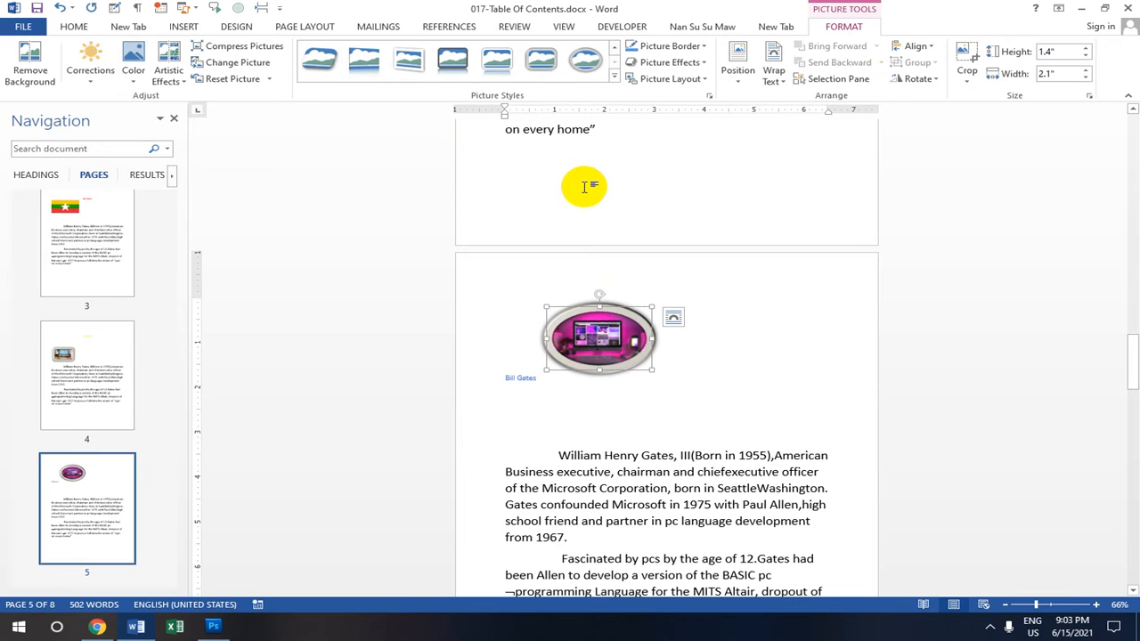
click(615, 81)
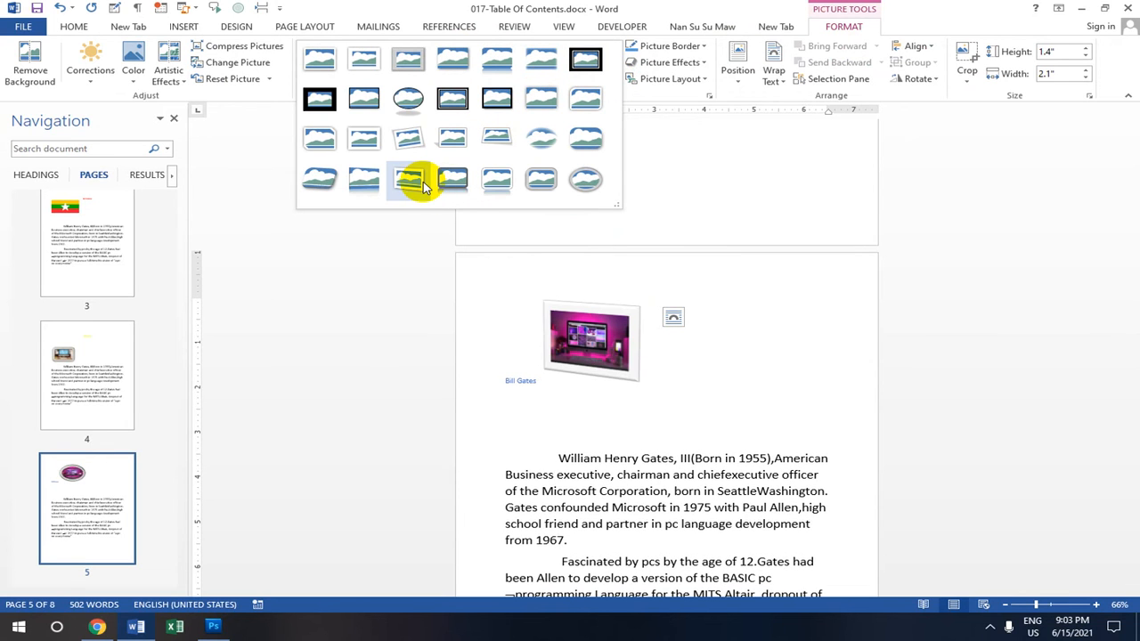
click(321, 180)
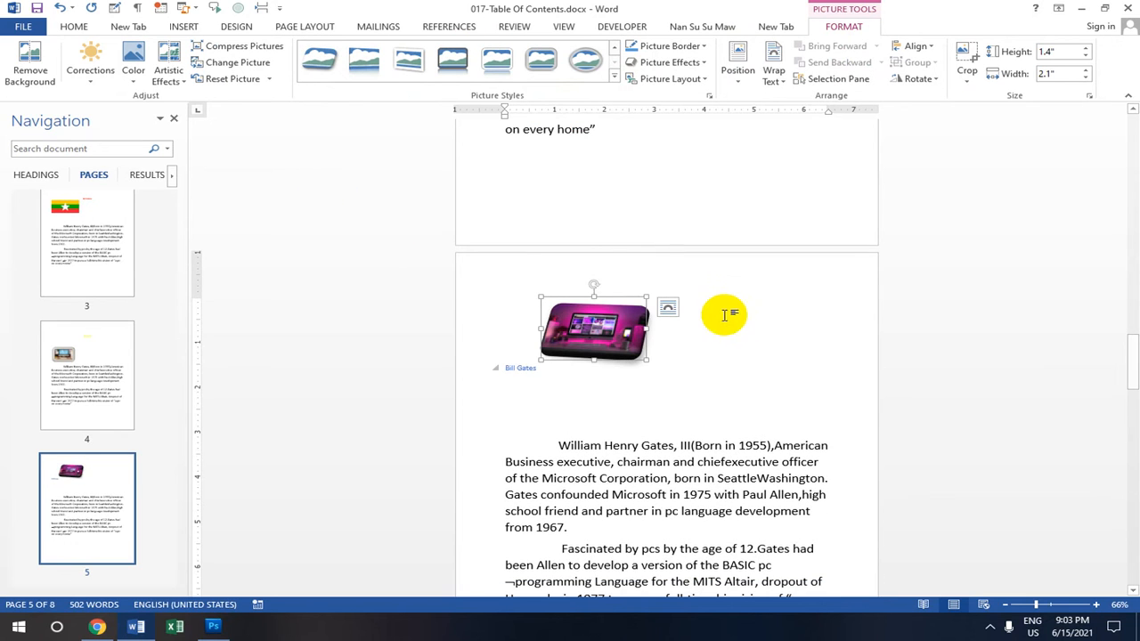
- Place the text cursor after the orange Bill Gates heading on page 6 and look through the page thumbnails
scroll(718, 343, down, 4)
scroll(693, 412, down, 5)
click(547, 375)
scroll(624, 347, down, 2)
scroll(637, 340, down, 5)
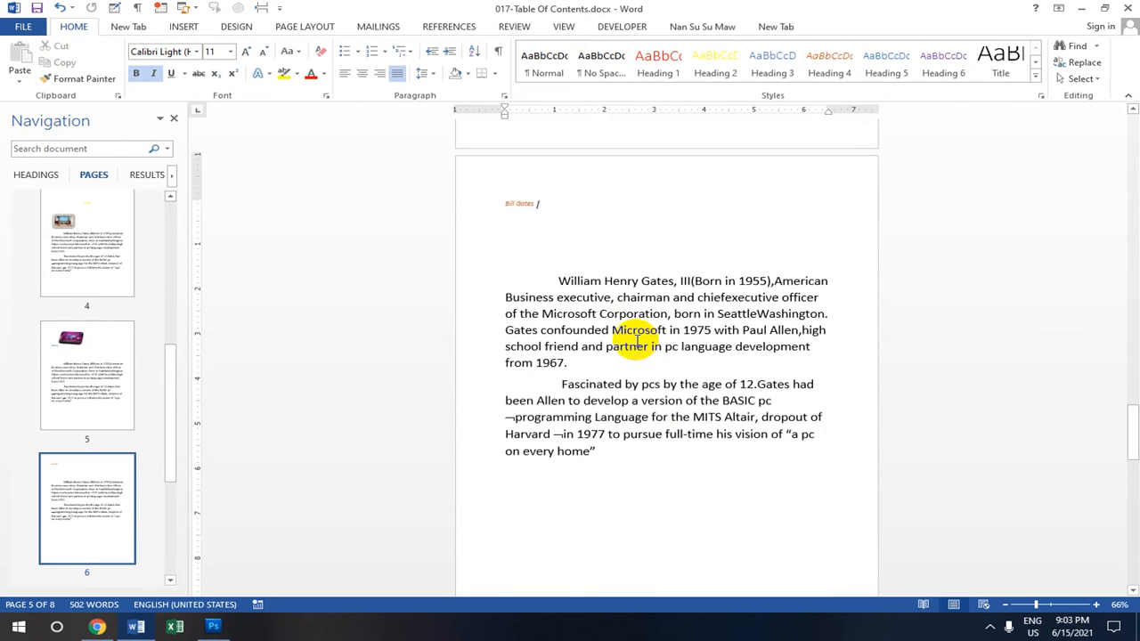
scroll(637, 341, down, 2)
scroll(636, 340, up, 2)
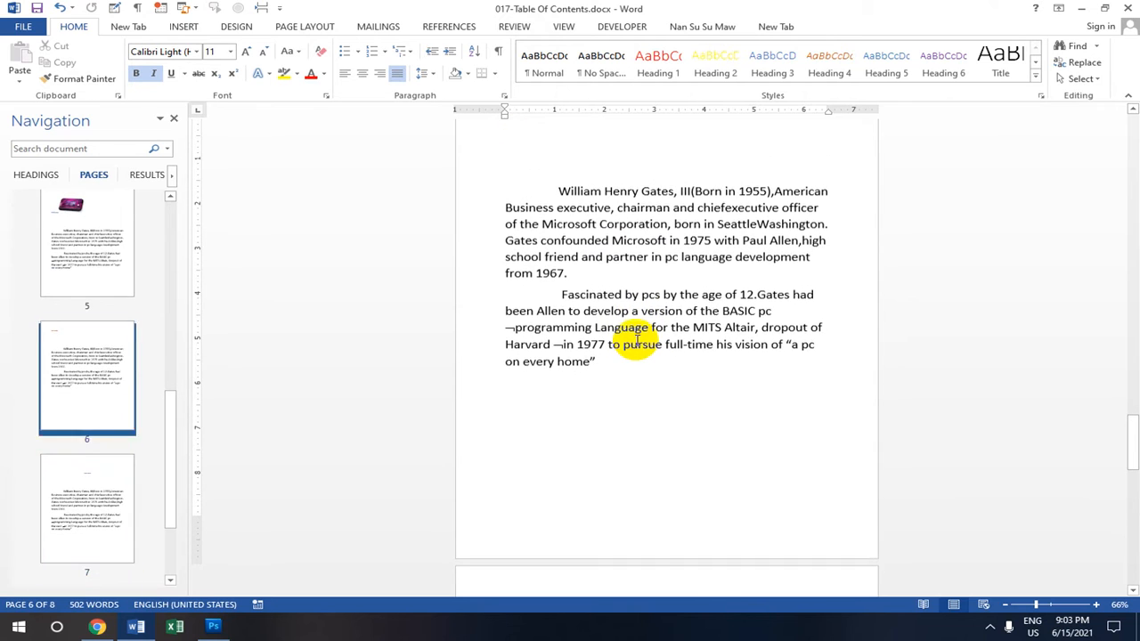
scroll(90, 352, up, 3)
scroll(89, 352, up, 1)
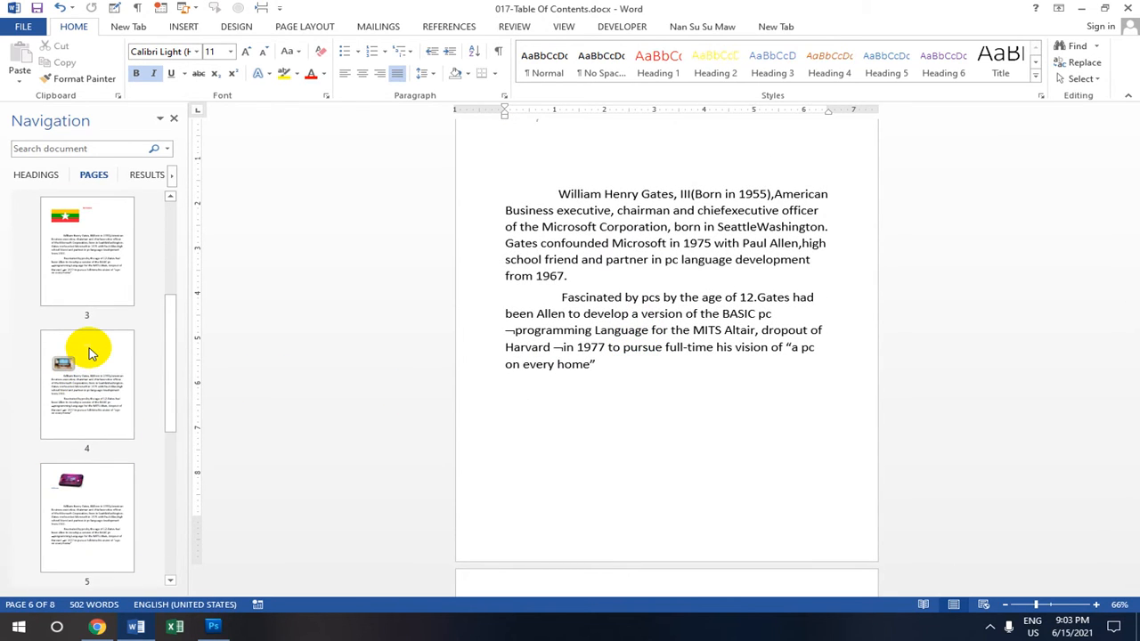
scroll(89, 352, up, 4)
scroll(89, 351, down, 10)
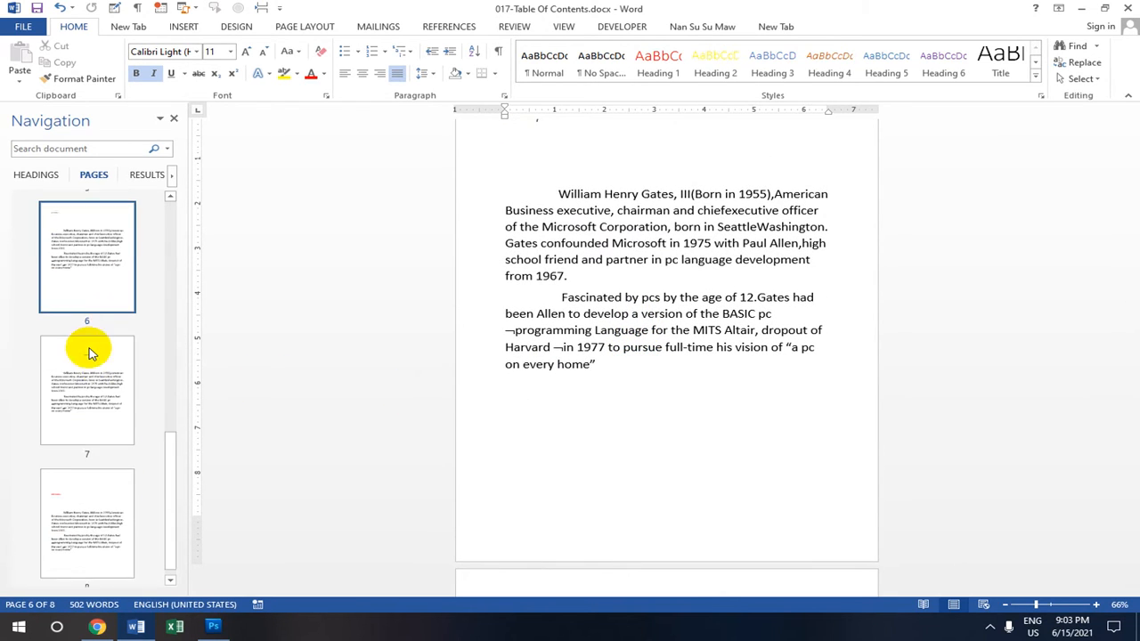
click(89, 354)
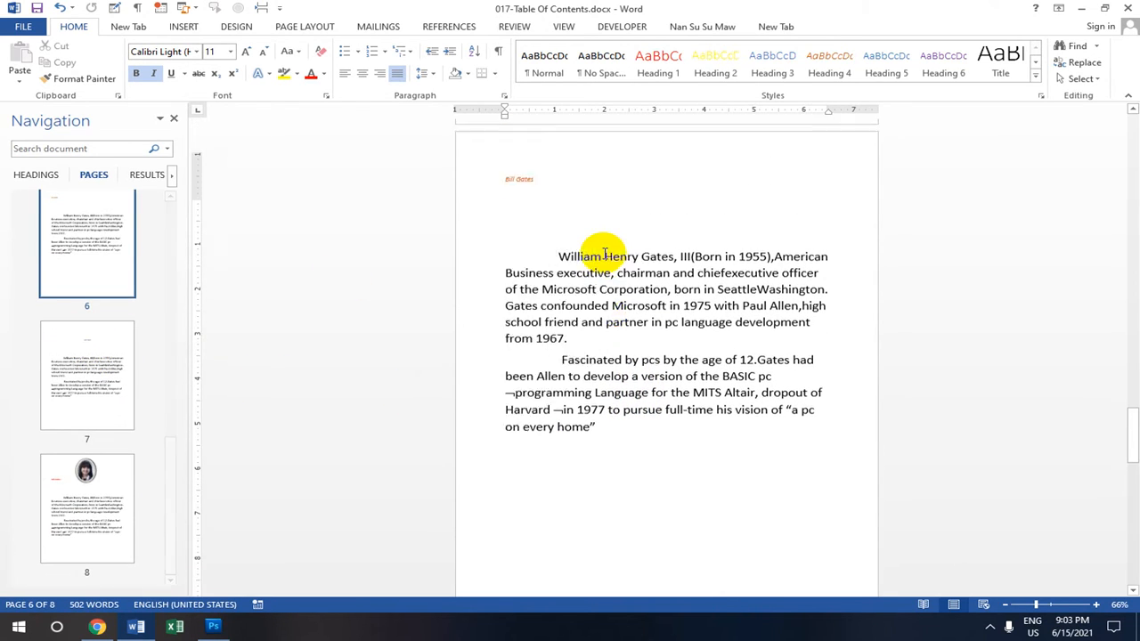
- Insert 002.png from the Desktop after the orange Bill Gates heading on page 6 and shrink it to 1.32" high and 2.37" wide
click(182, 24)
click(174, 60)
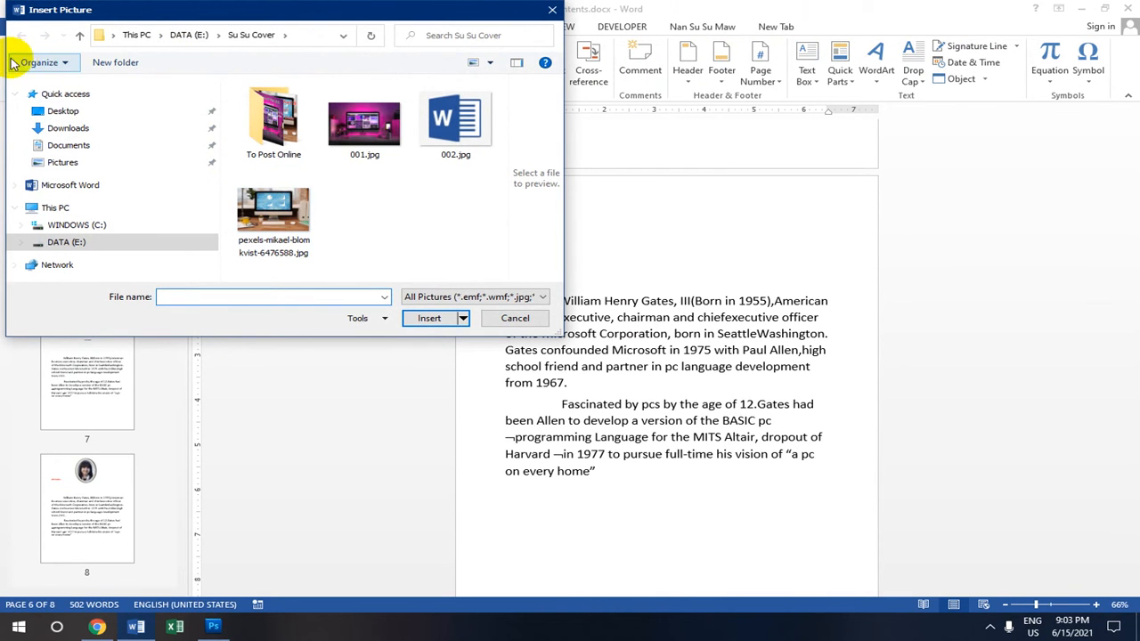
click(61, 110)
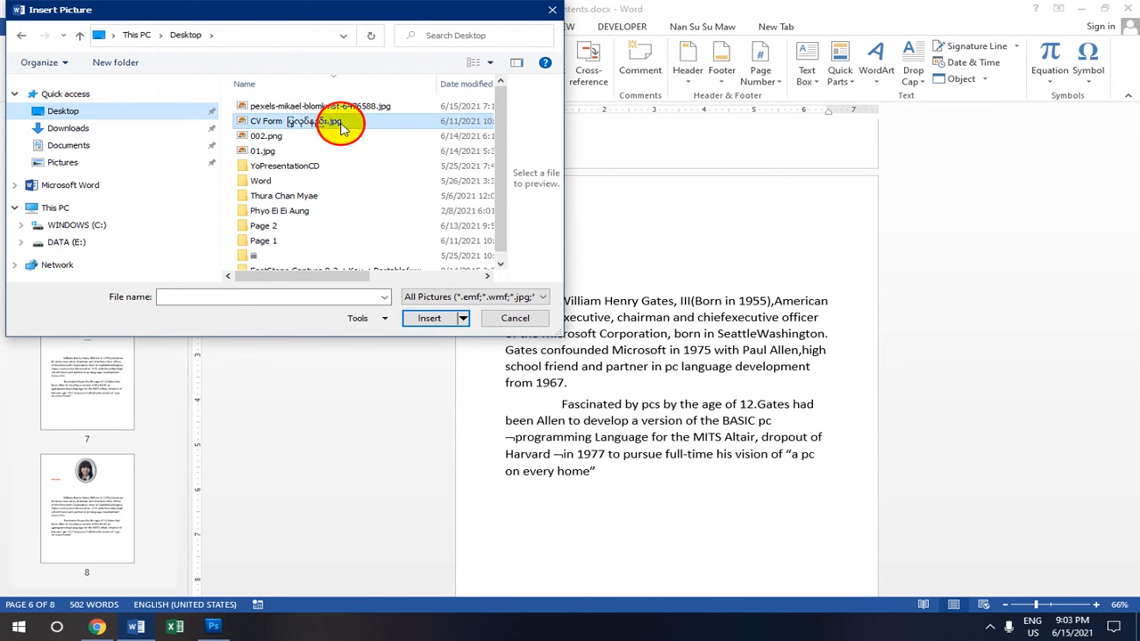
click(331, 121)
click(337, 138)
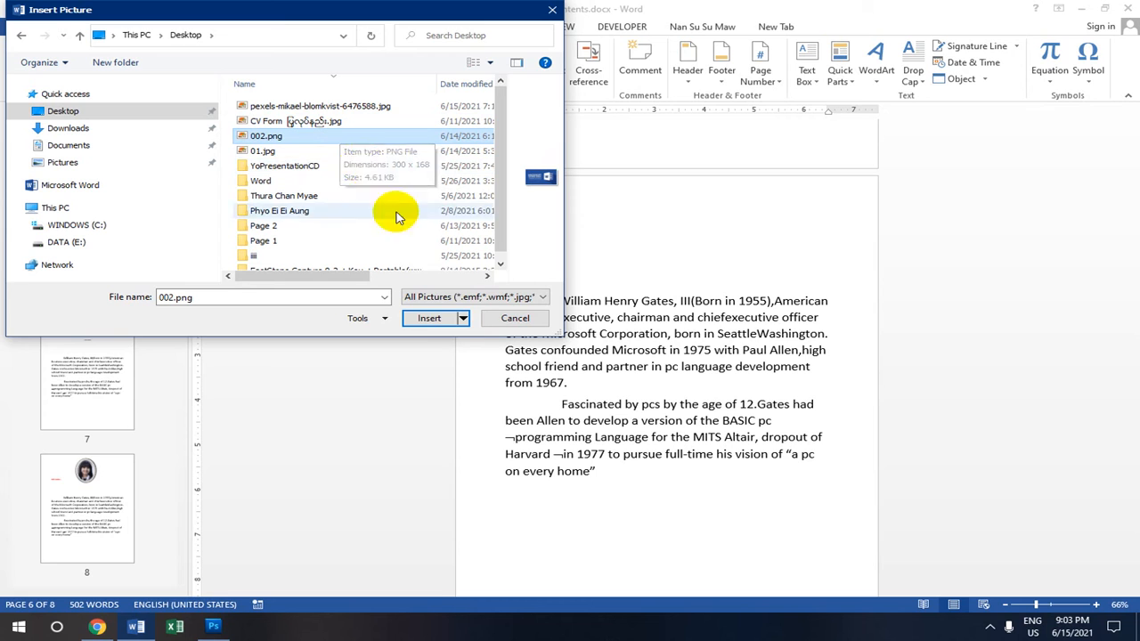
click(312, 149)
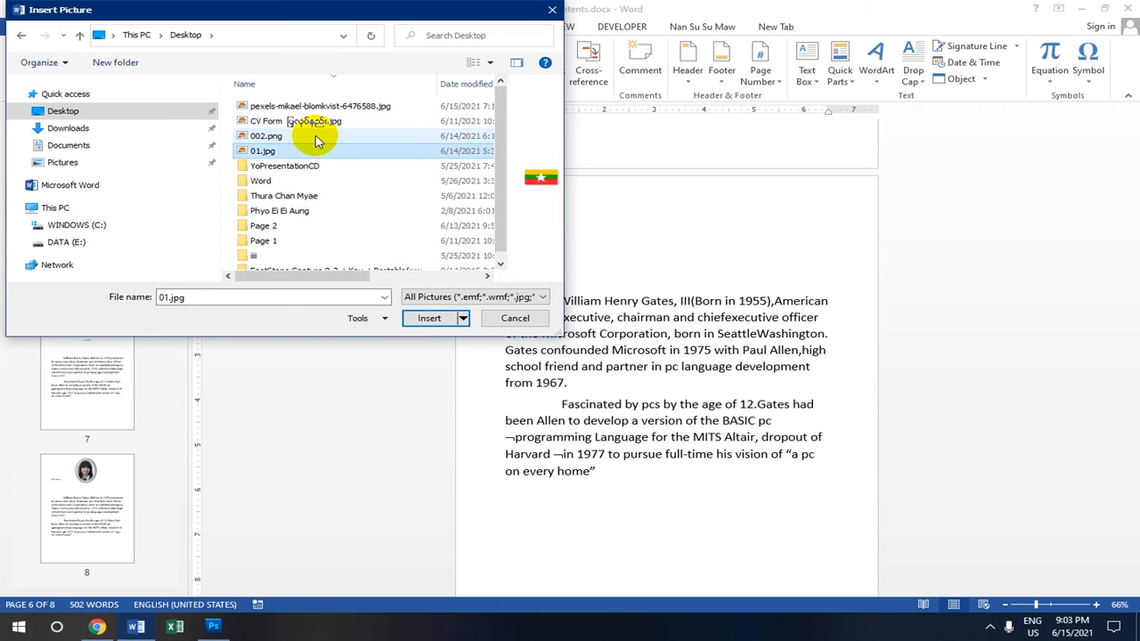
click(314, 138)
click(426, 318)
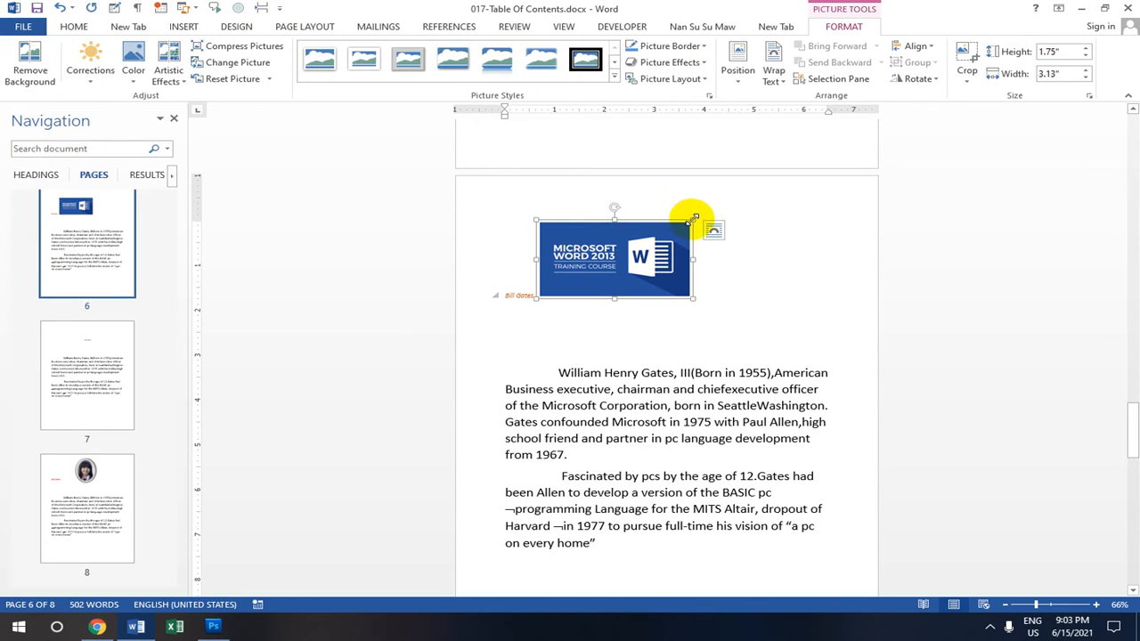
drag(692, 220, 657, 235)
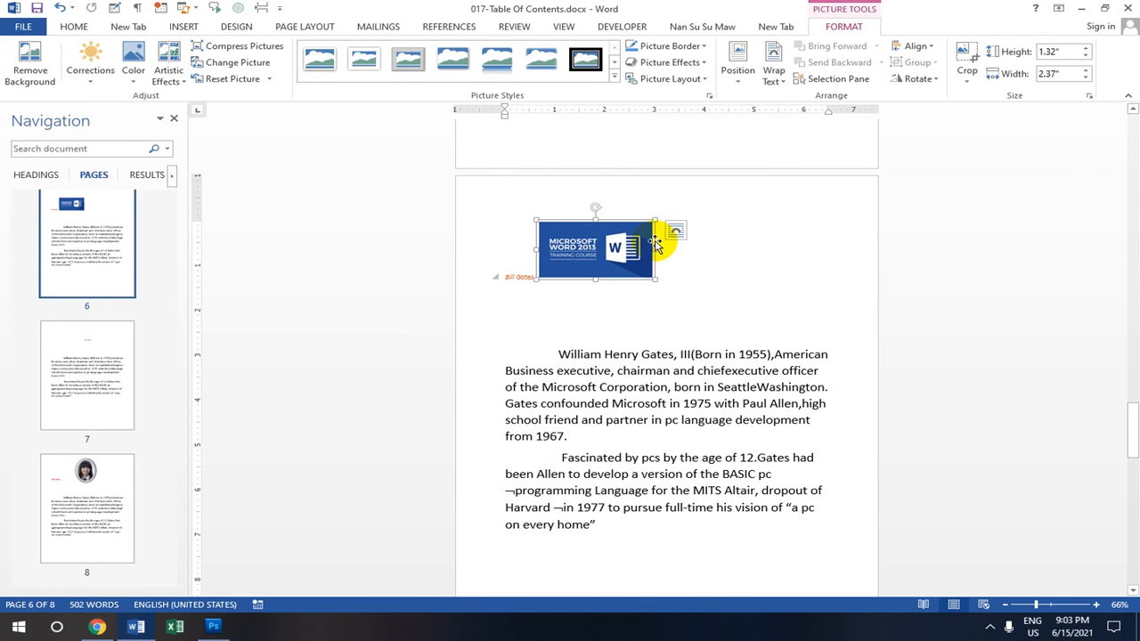
- Insert the CV Form JPG portrait from the Desktop on the empty line above the centred blue Bill Gates heading on page 7
scroll(657, 269, down, 10)
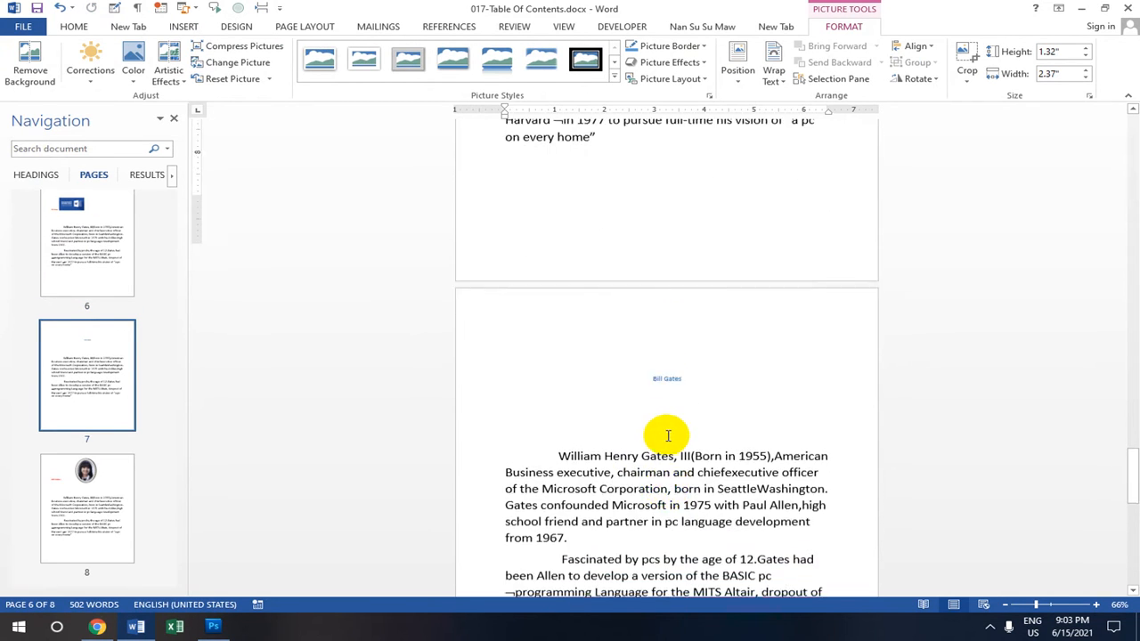
scroll(626, 381, down, 6)
scroll(623, 374, up, 3)
click(561, 142)
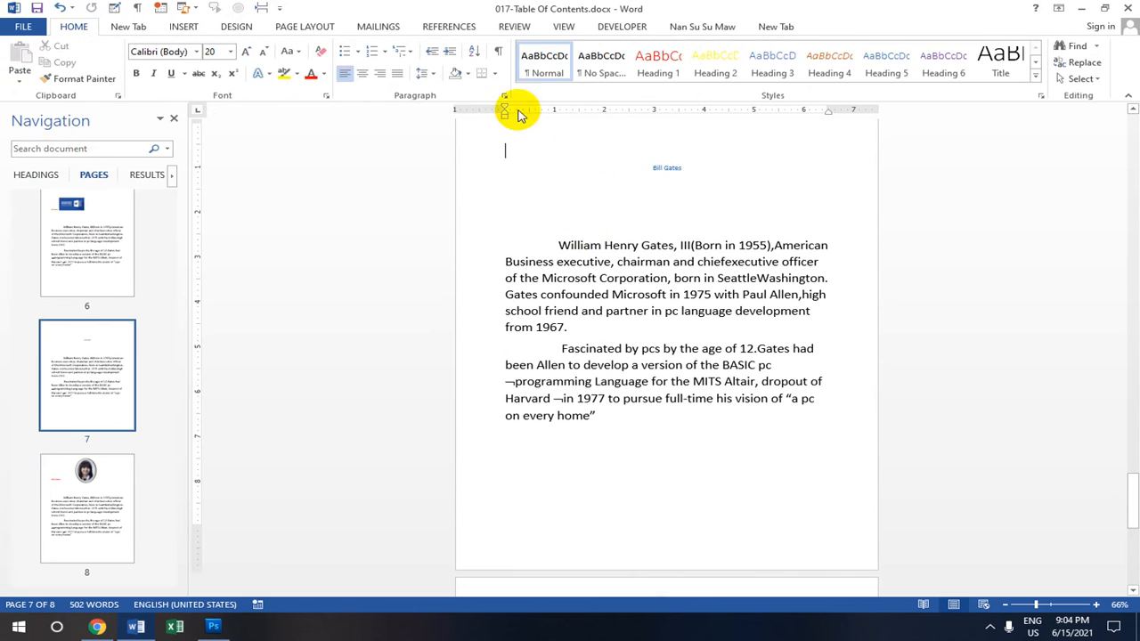
click(178, 26)
click(171, 55)
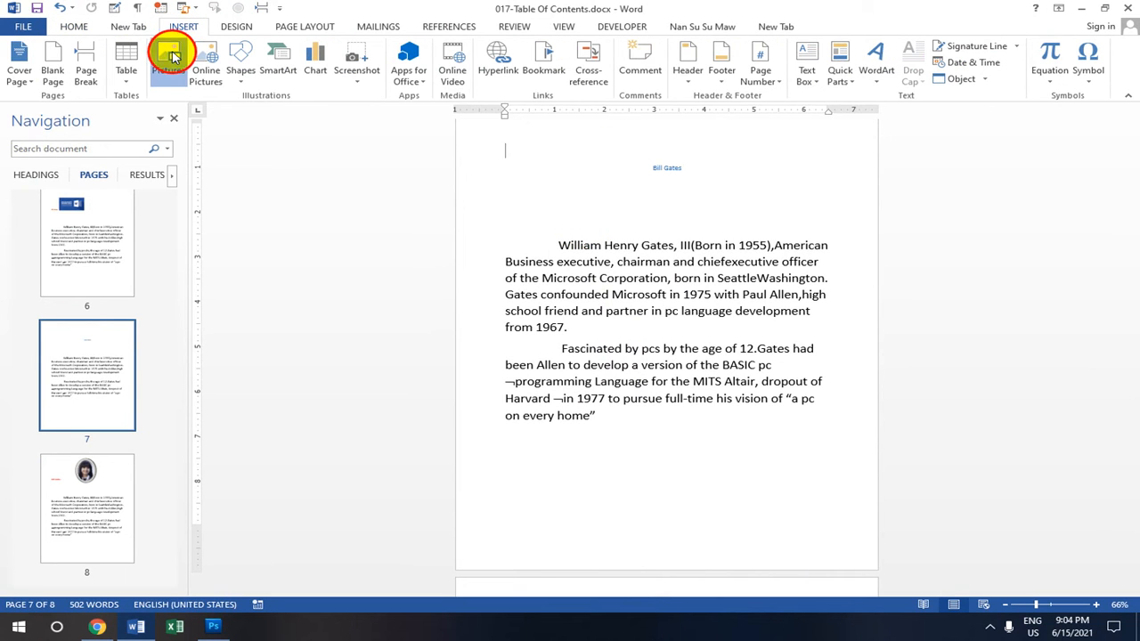
scroll(324, 187, down, 1)
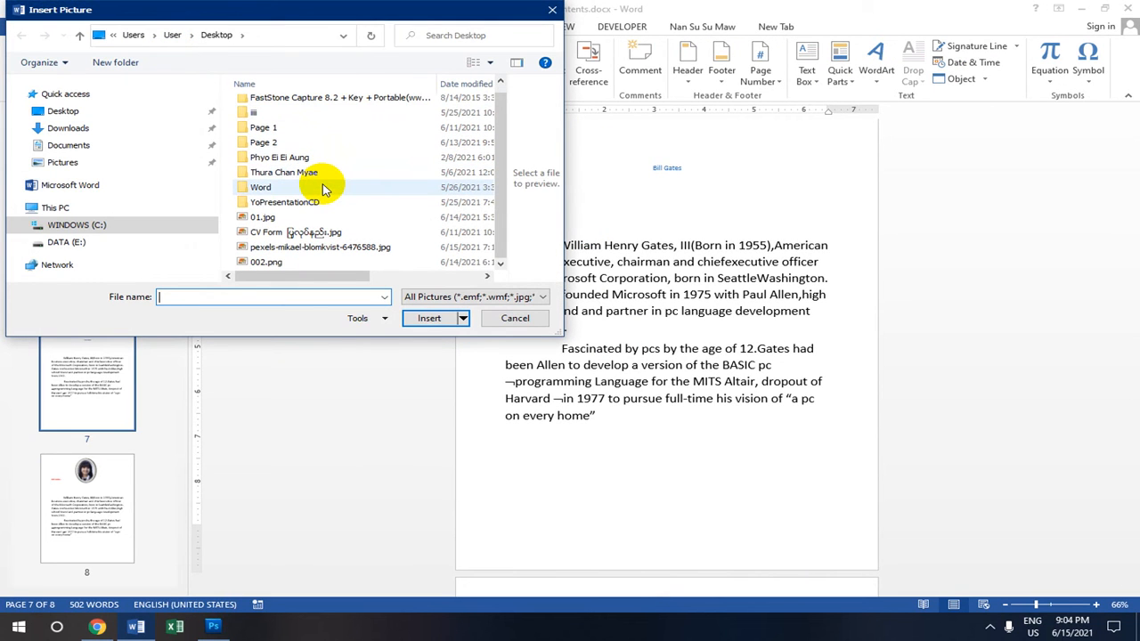
click(294, 233)
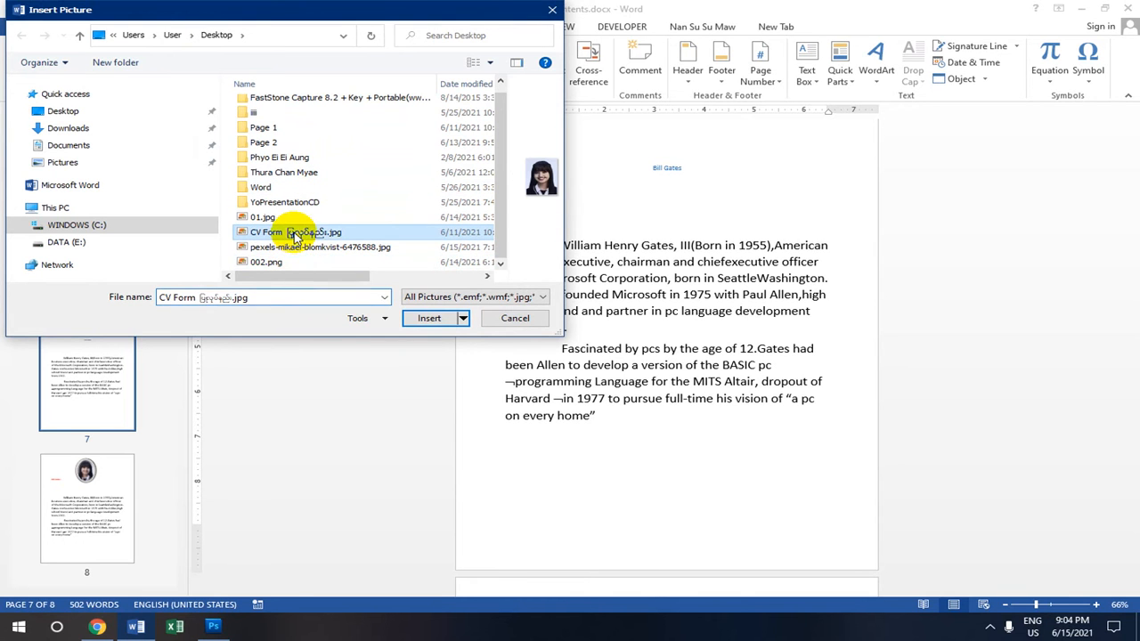
click(431, 318)
scroll(656, 330, down, 4)
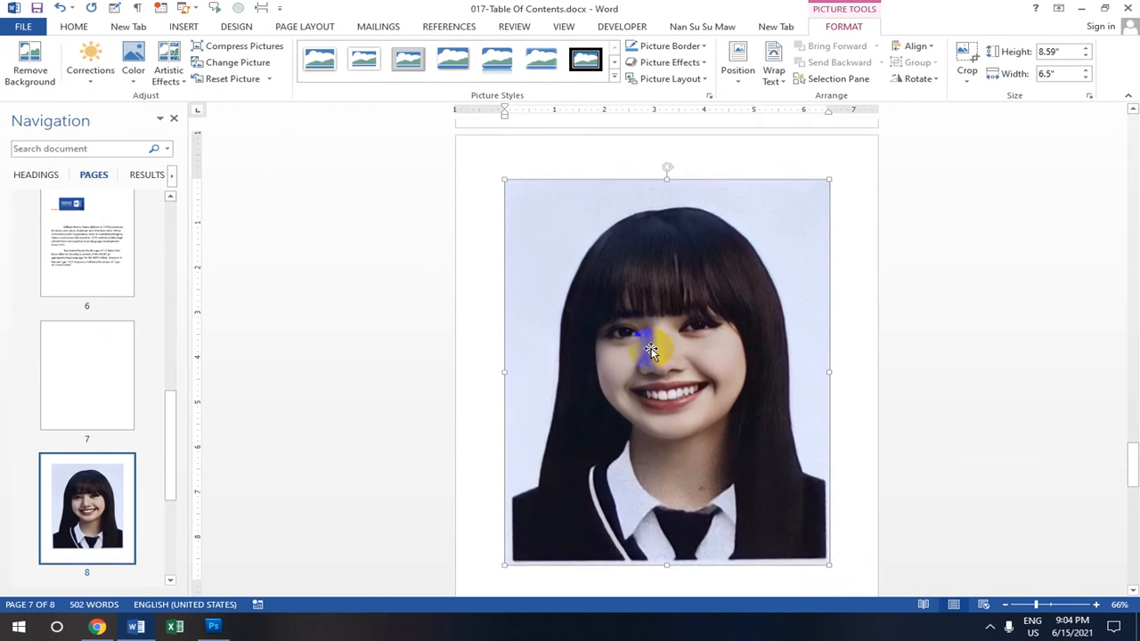
- Reduce the page 7 portrait to 8.4" high and 6.36" wide and review the pages that follow it
scroll(697, 298, up, 3)
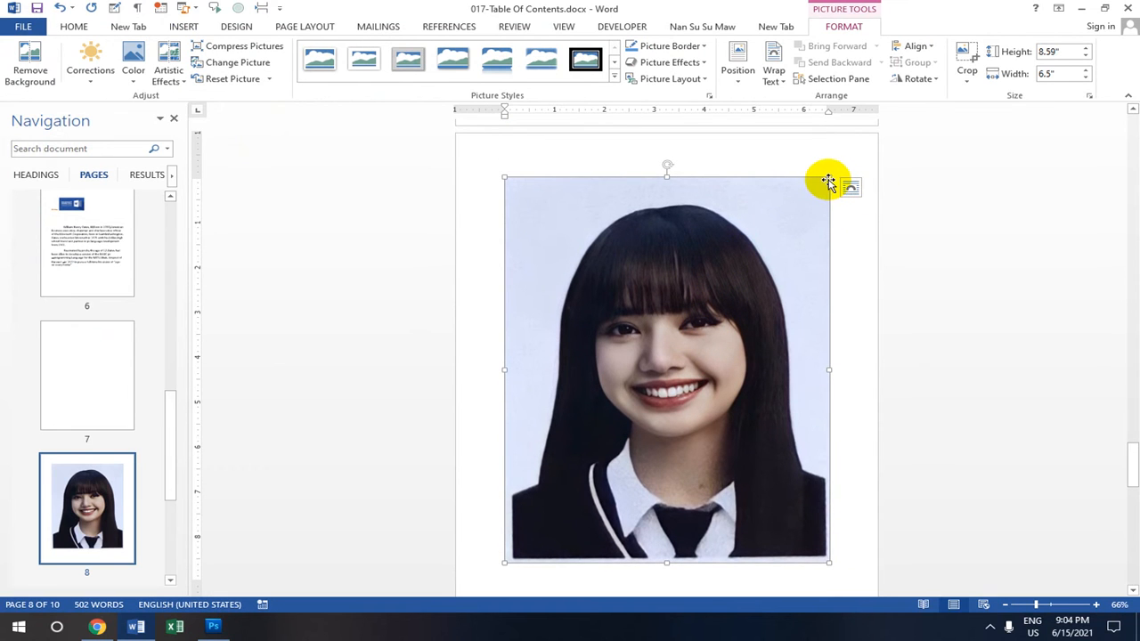
click(1087, 59)
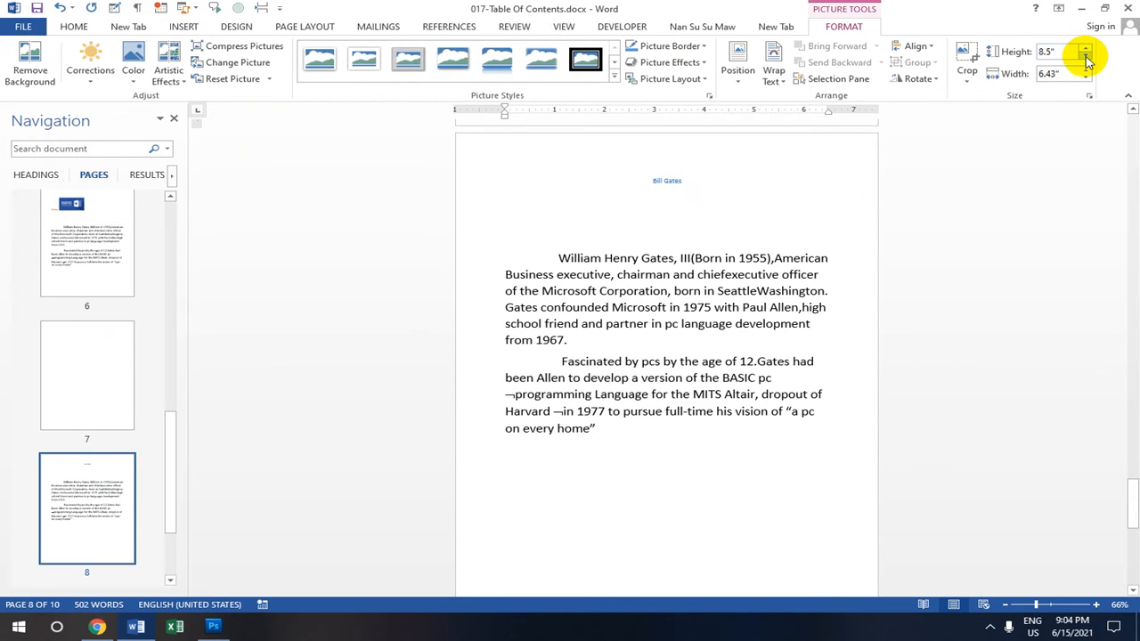
scroll(524, 346, down, 6)
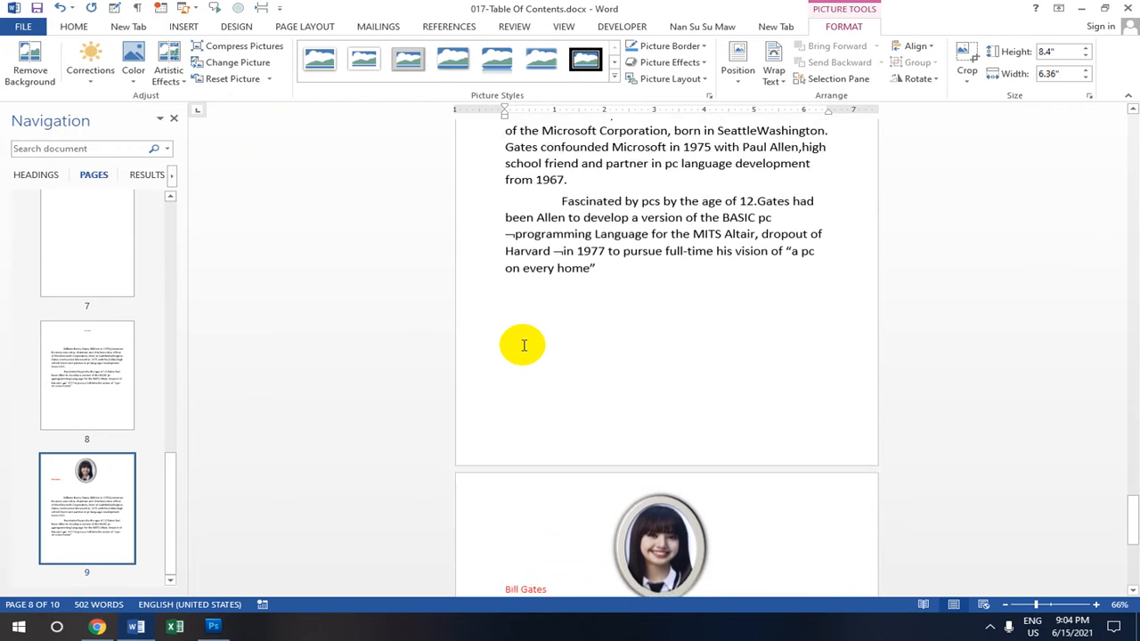
scroll(594, 402, up, 5)
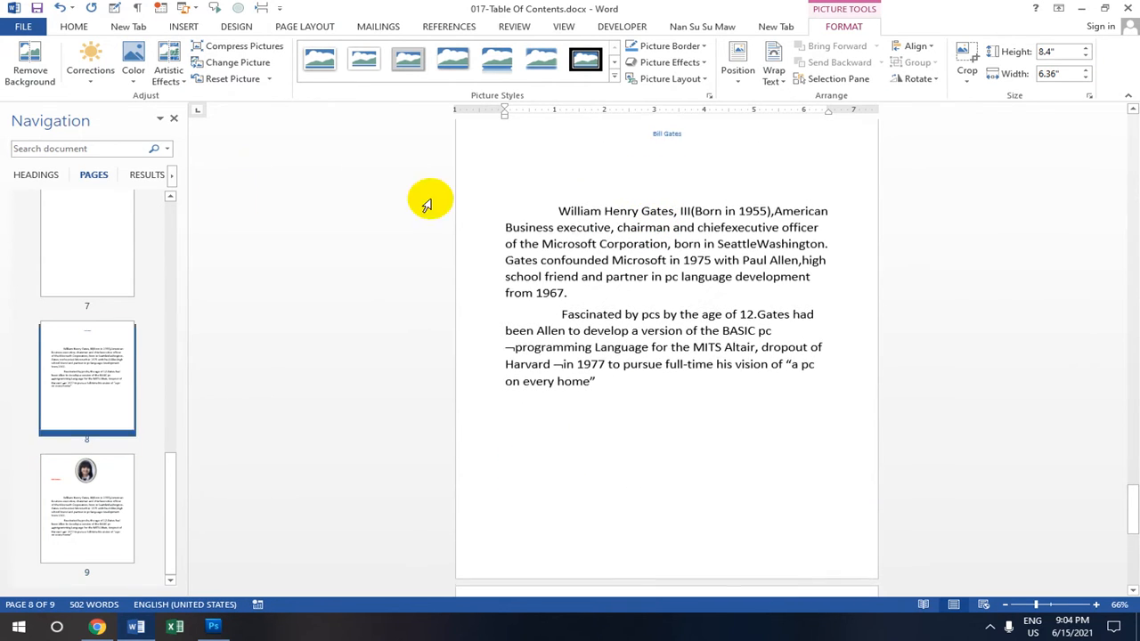
drag(170, 481, 173, 287)
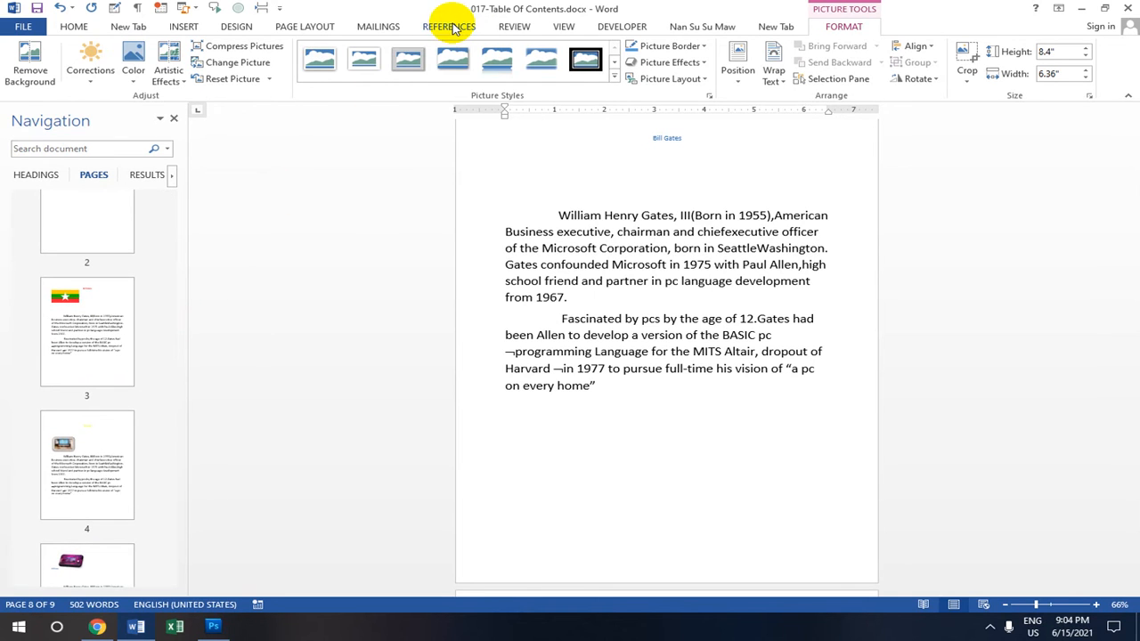
click(454, 26)
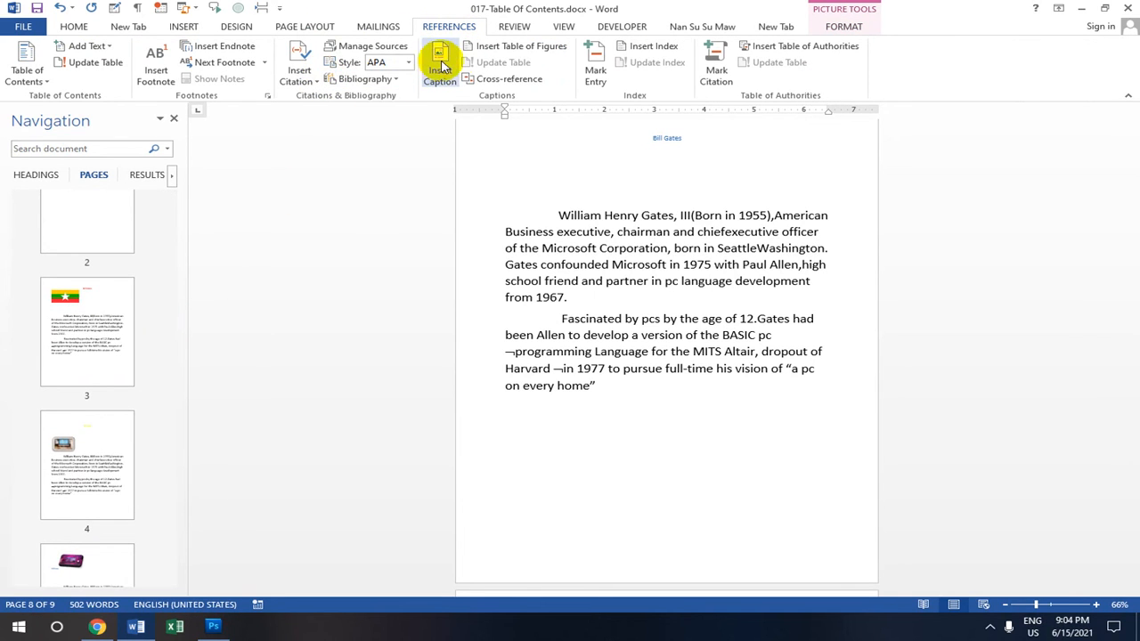
click(440, 58)
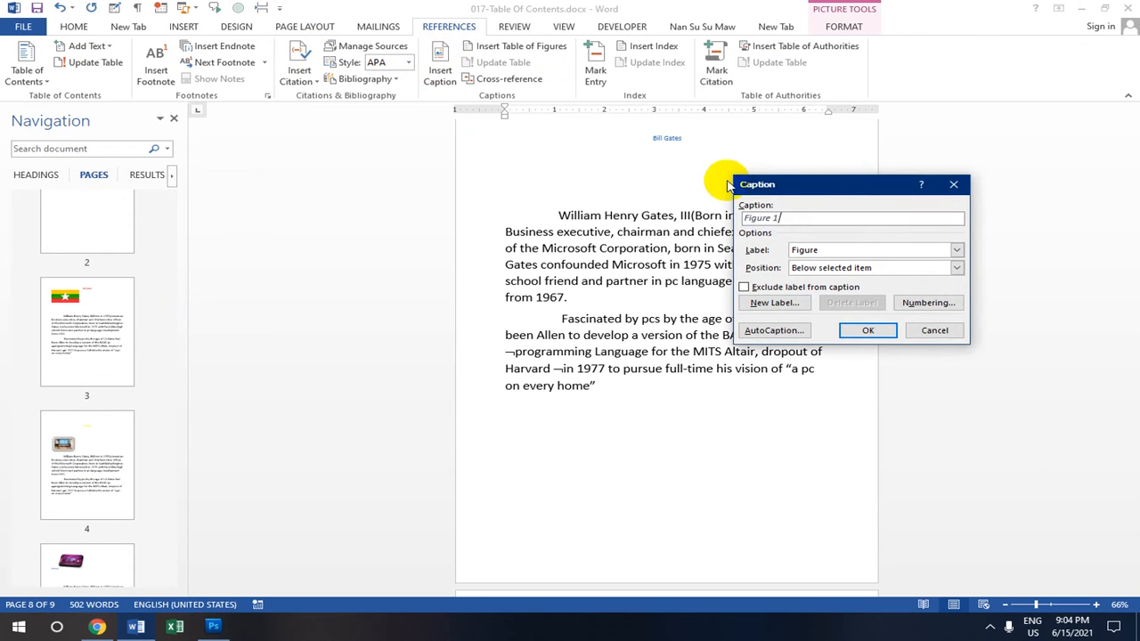
drag(825, 193, 844, 154)
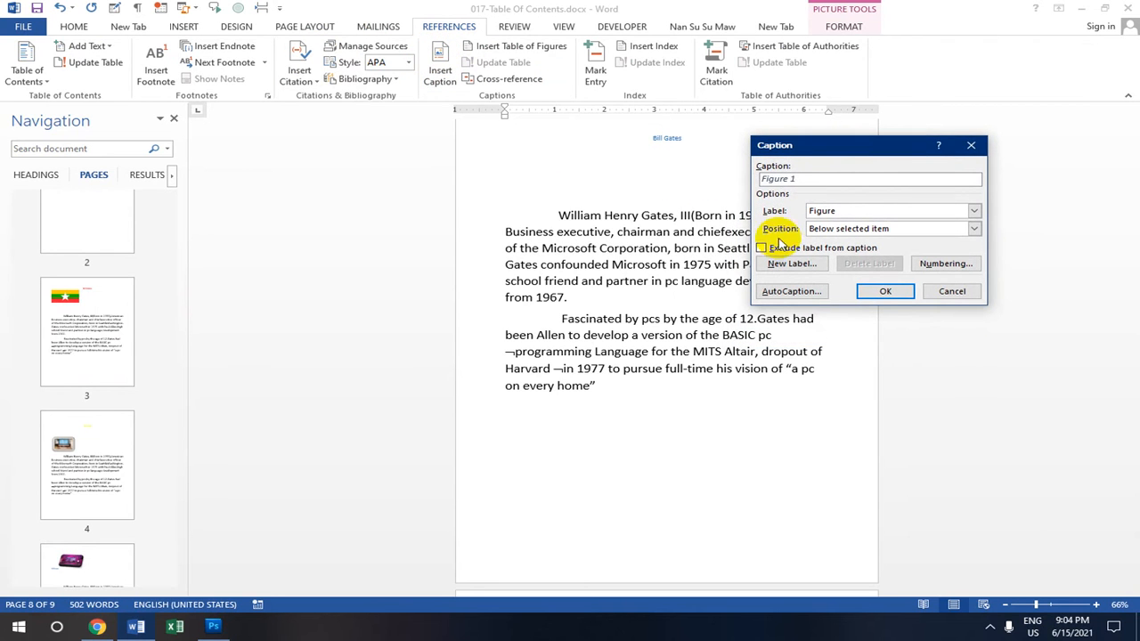
click(950, 292)
- Insert the caption "Figure 1 Myanmar Flag" directly after the flag picture on page 3
scroll(680, 277, up, 10)
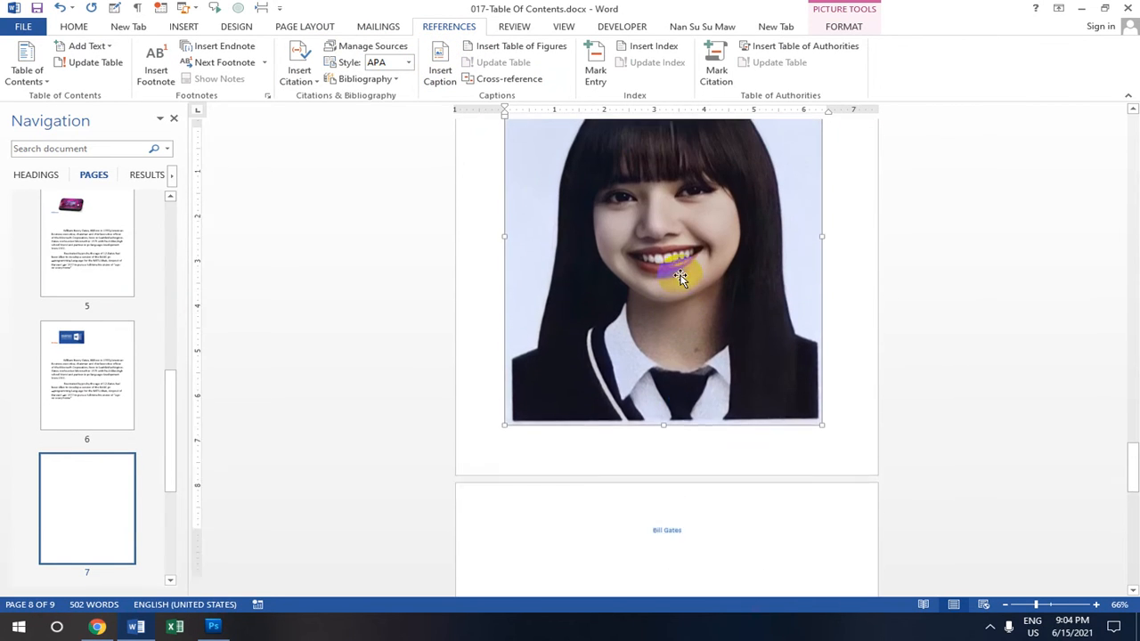
scroll(680, 277, up, 8)
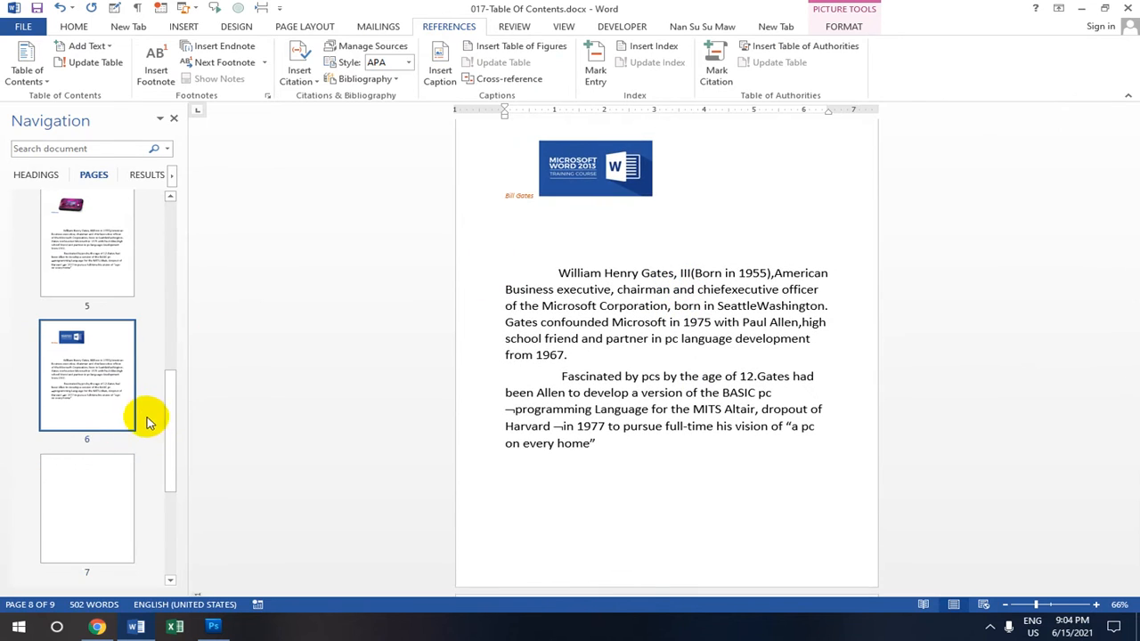
drag(166, 412, 166, 204)
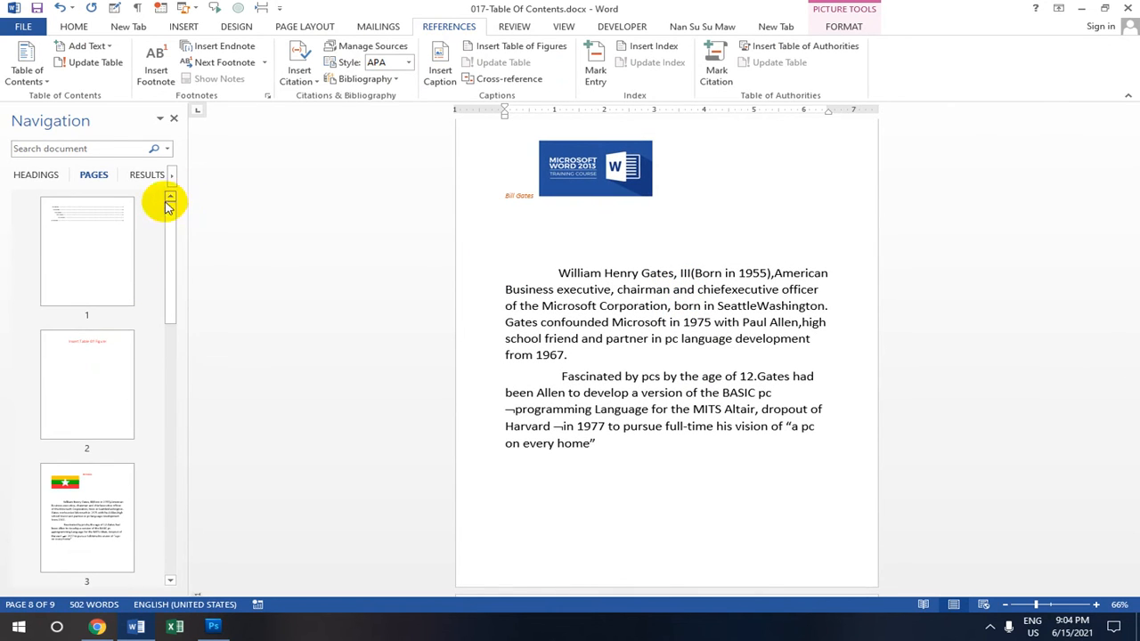
click(98, 503)
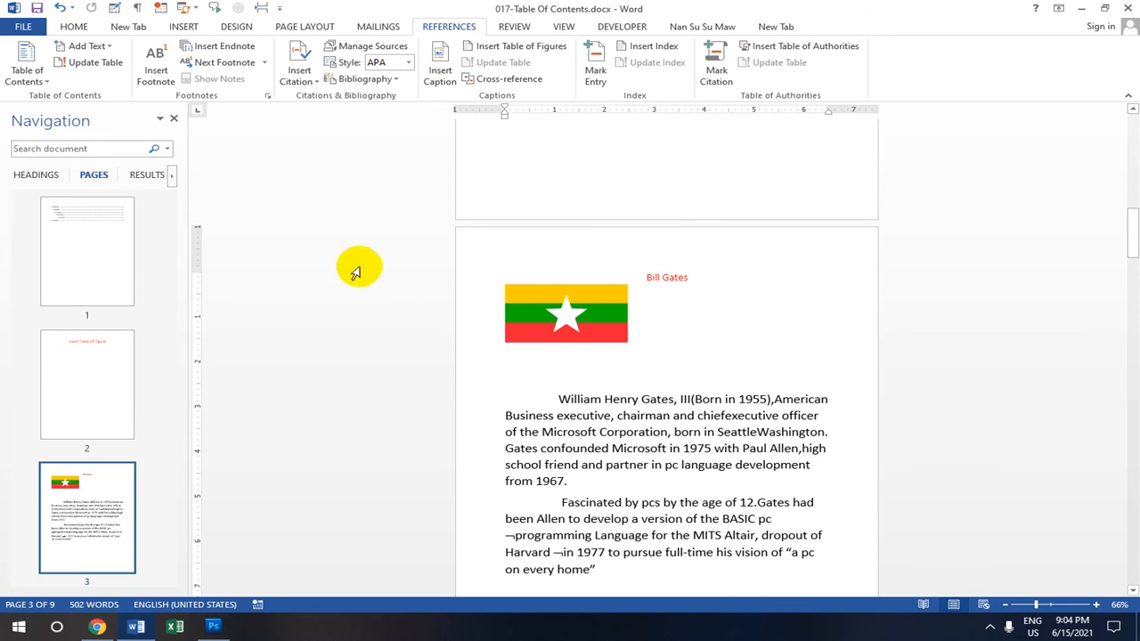
scroll(647, 317, up, 1)
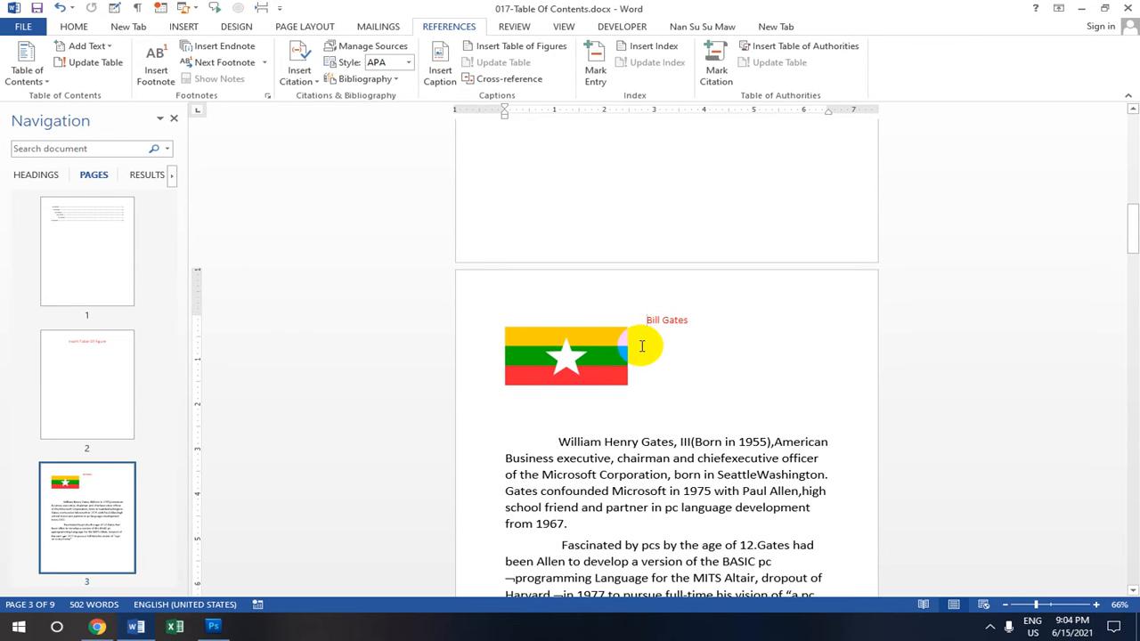
scroll(640, 371, down, 2)
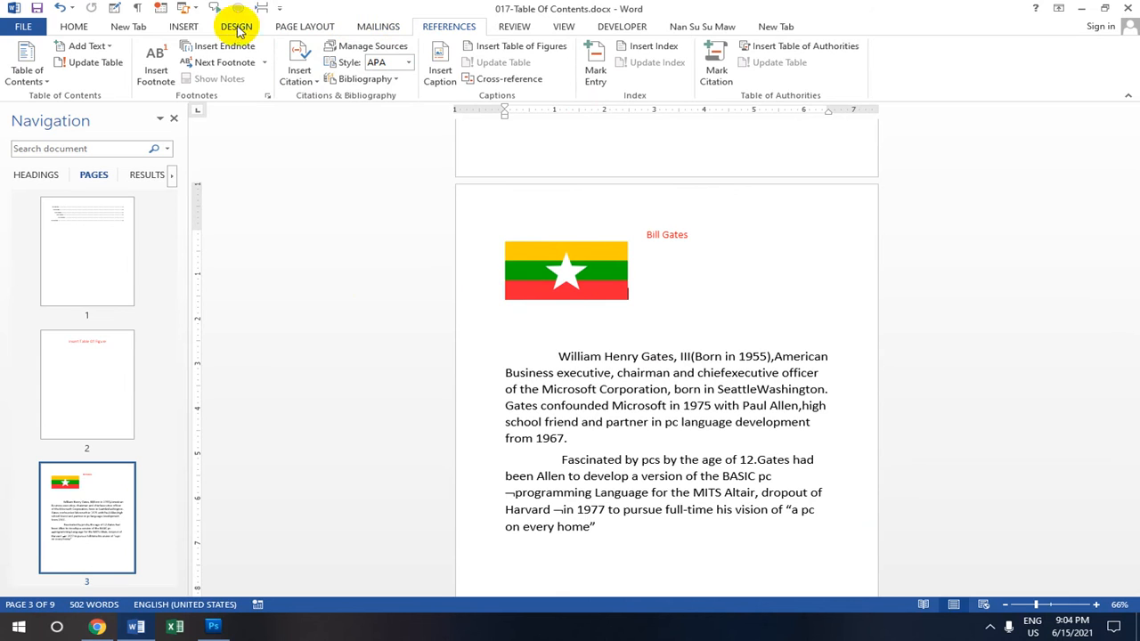
click(181, 28)
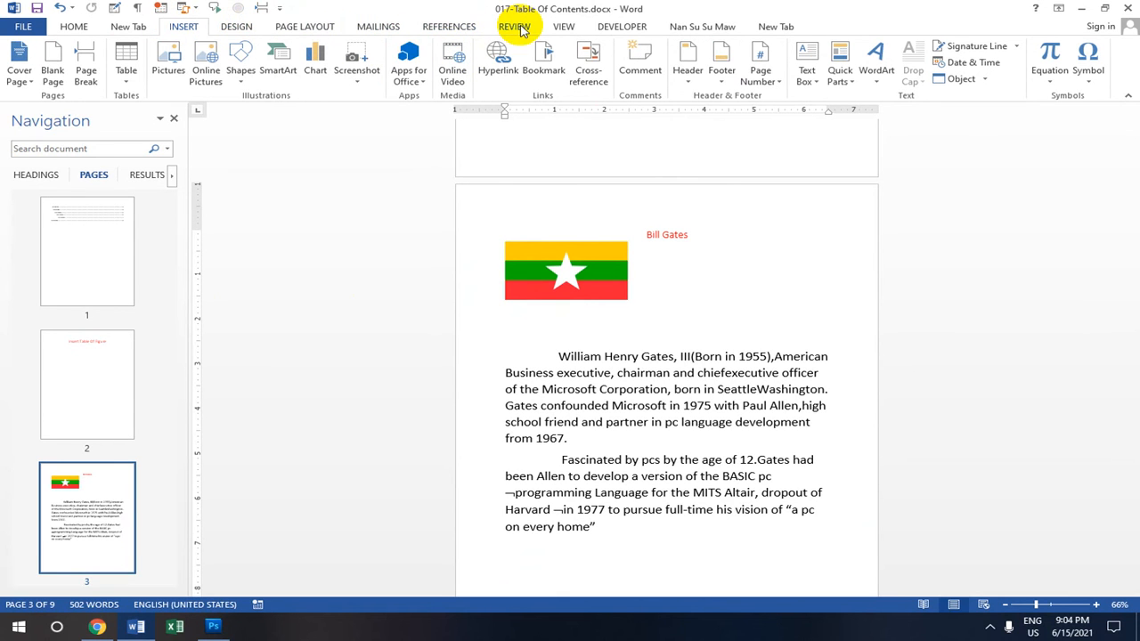
click(459, 26)
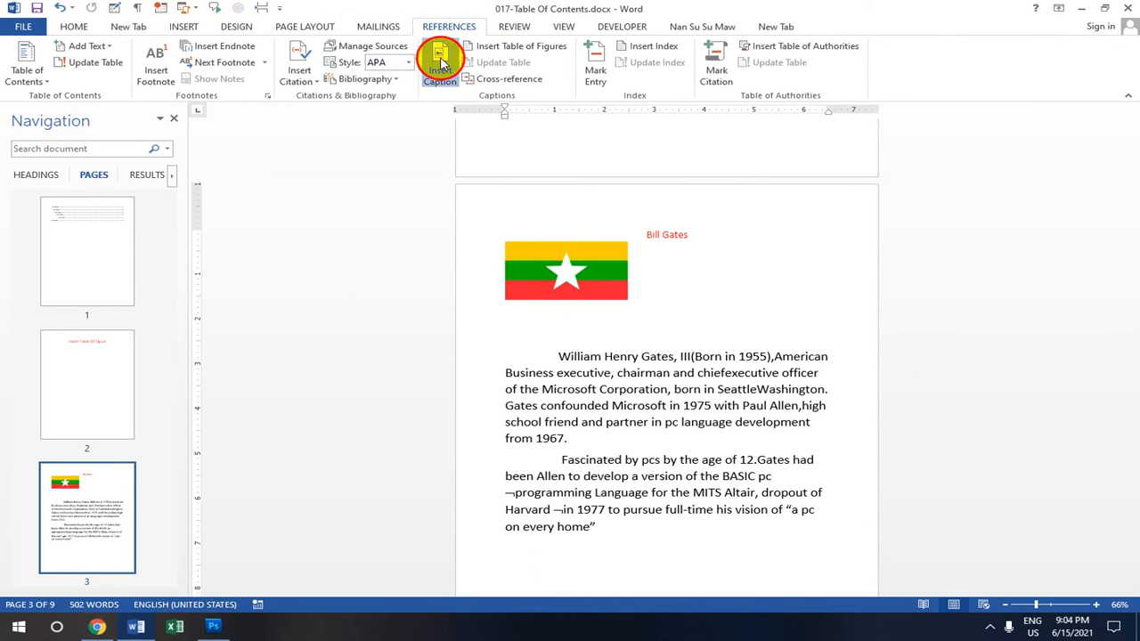
click(441, 67)
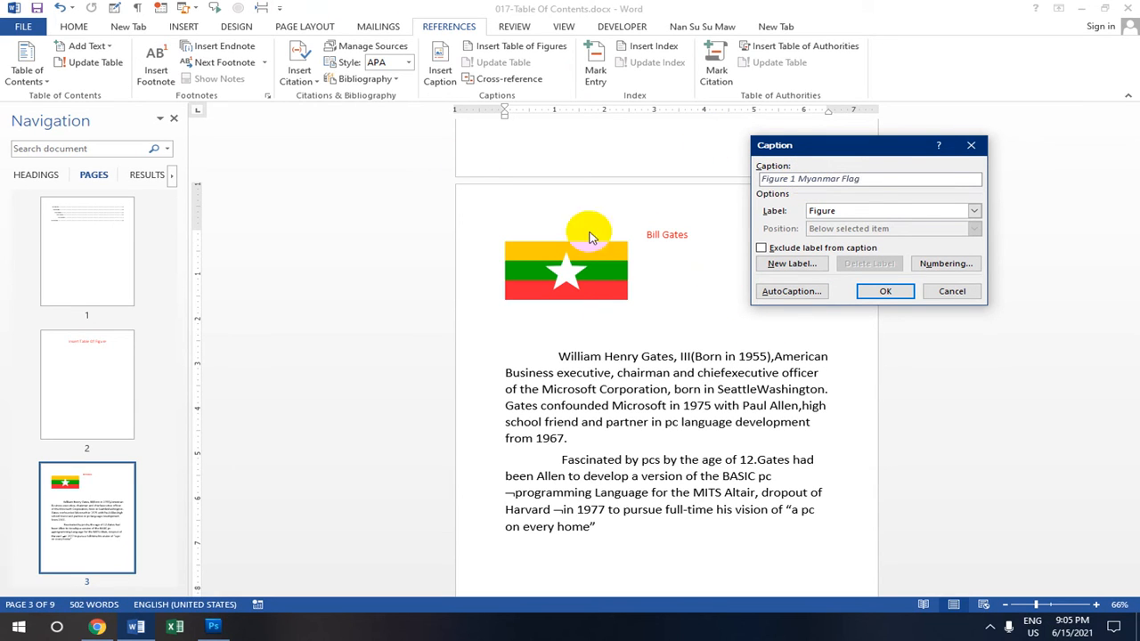
click(881, 292)
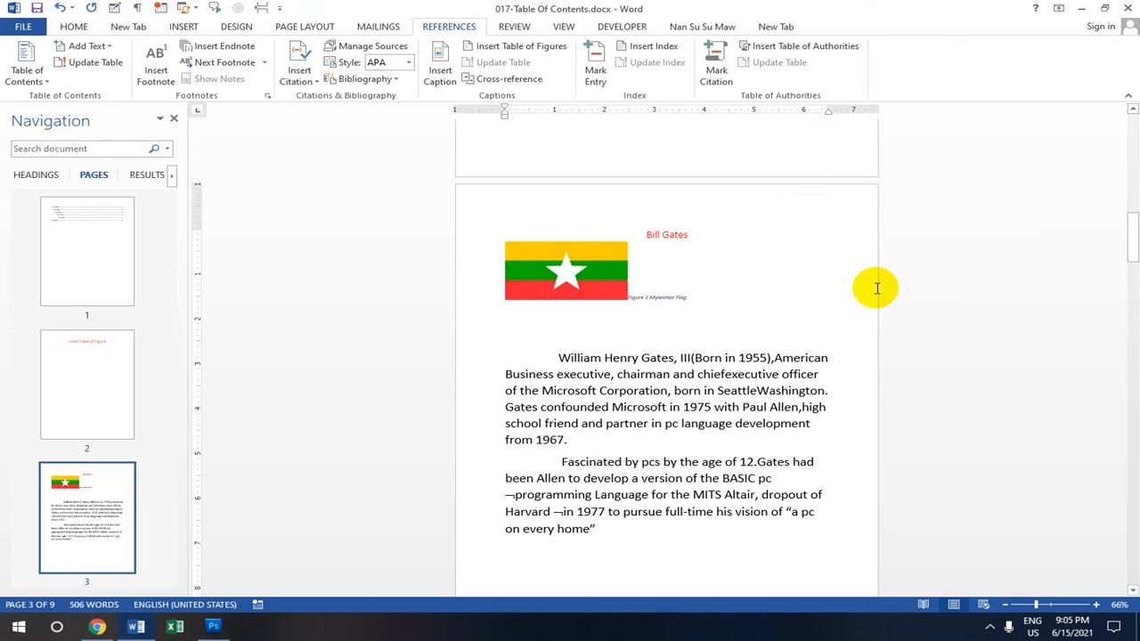
- Insert the caption "Figure 2Computer" directly after the framed computer picture on page 4
scroll(840, 301, up, 2)
scroll(637, 405, down, 1)
scroll(637, 405, down, 1)
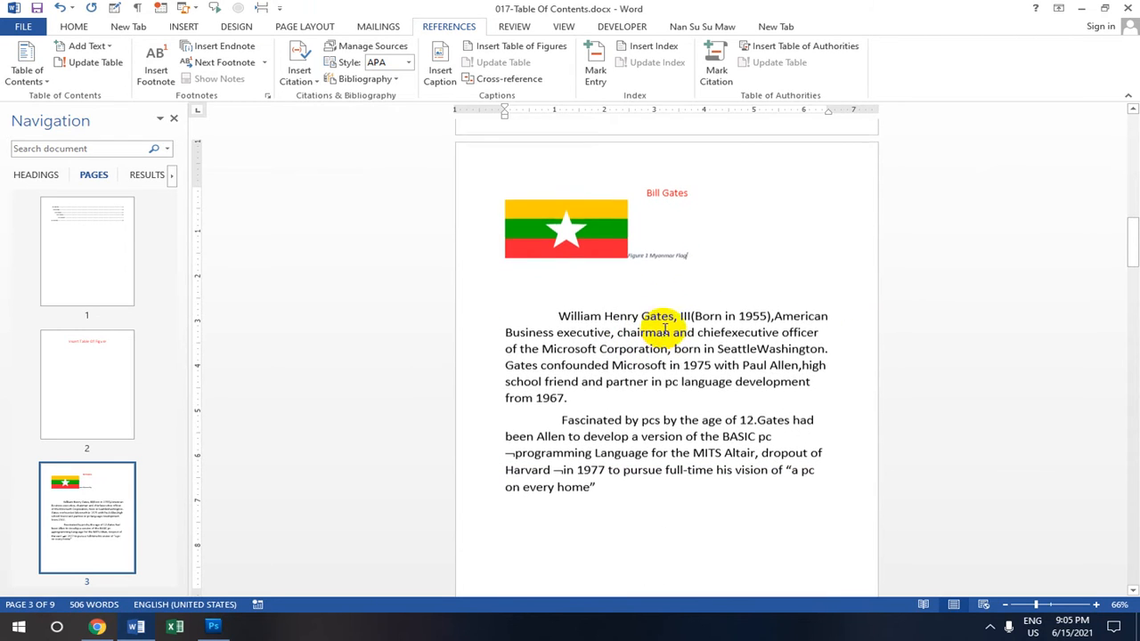
scroll(658, 267, down, 7)
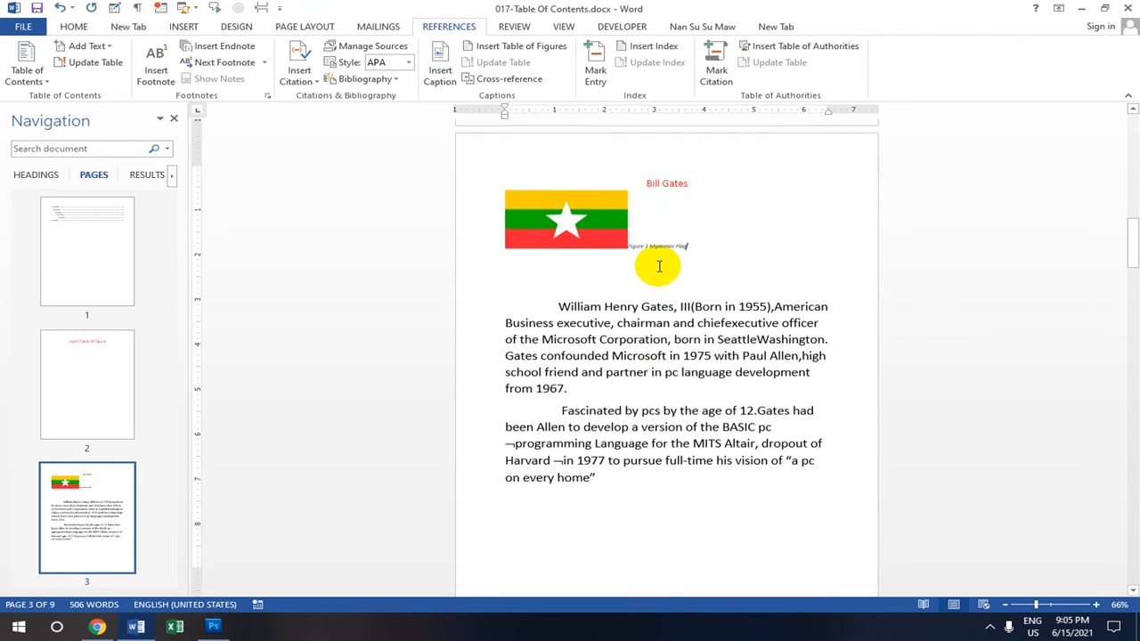
scroll(657, 267, down, 2)
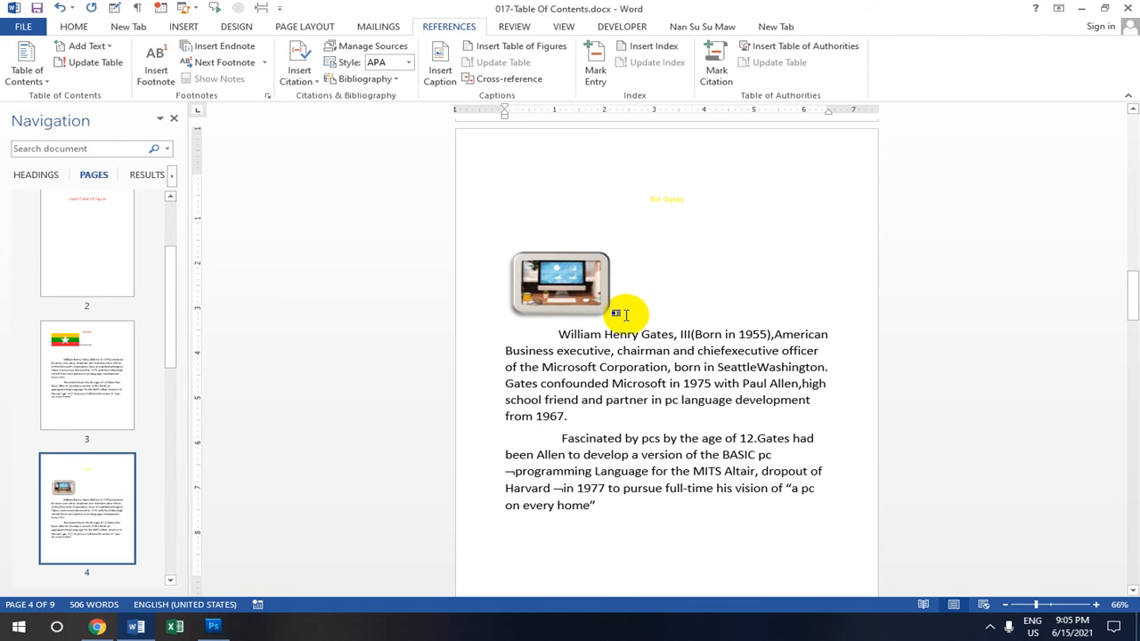
scroll(627, 314, down, 1)
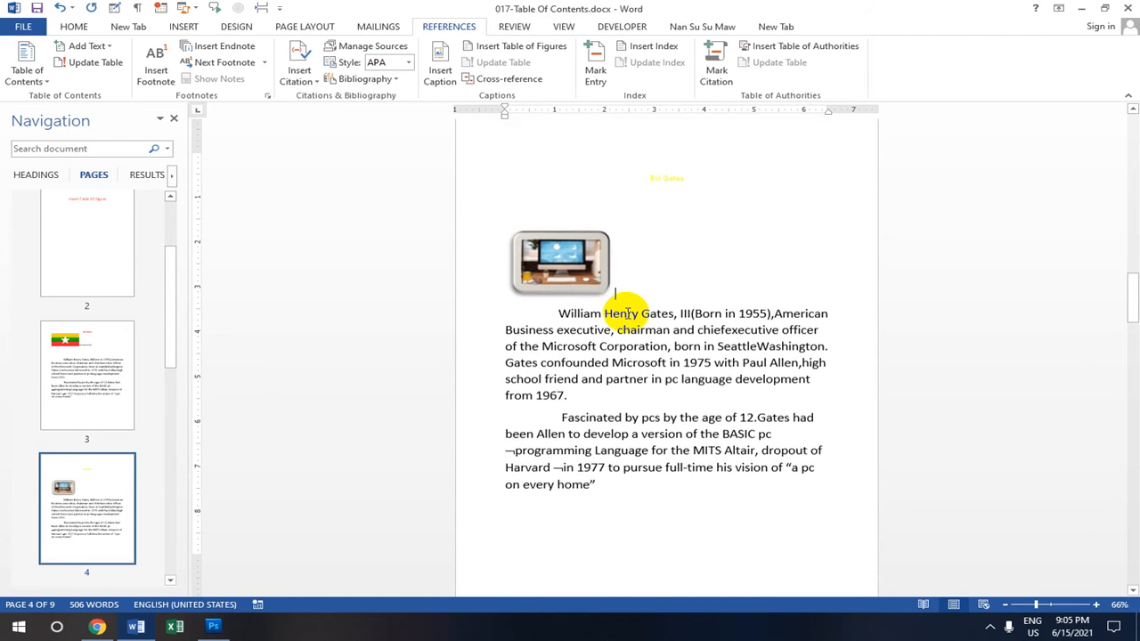
click(443, 73)
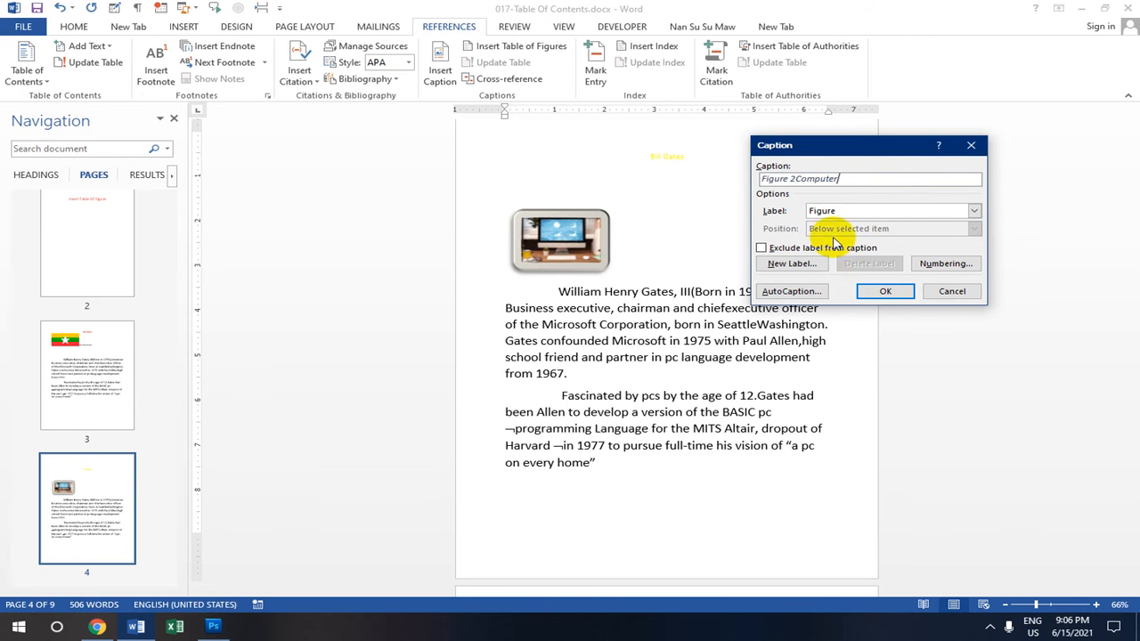
click(887, 293)
- Insert the caption "Figure 3" without extra text on the empty line above the body text on page 5
scroll(653, 261, down, 2)
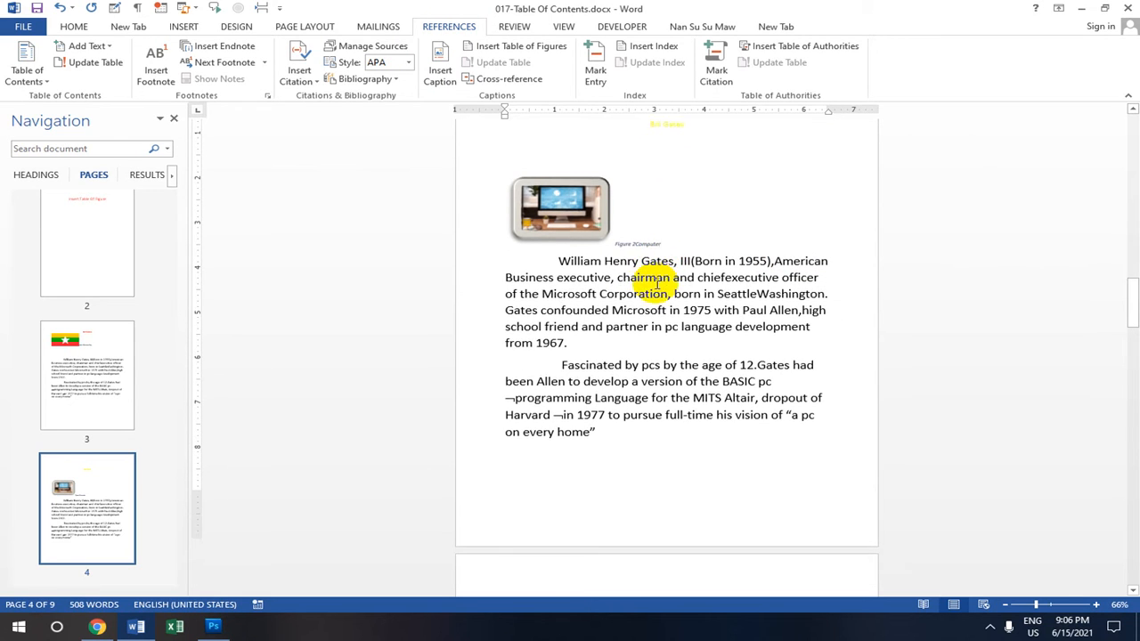
scroll(653, 261, down, 8)
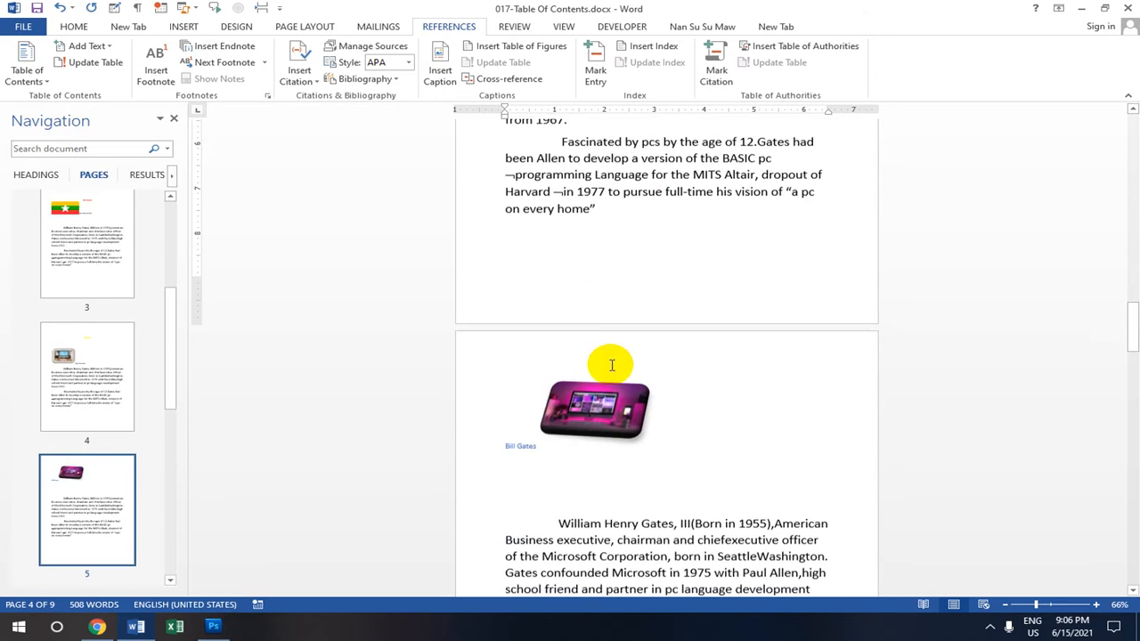
scroll(594, 410, down, 1)
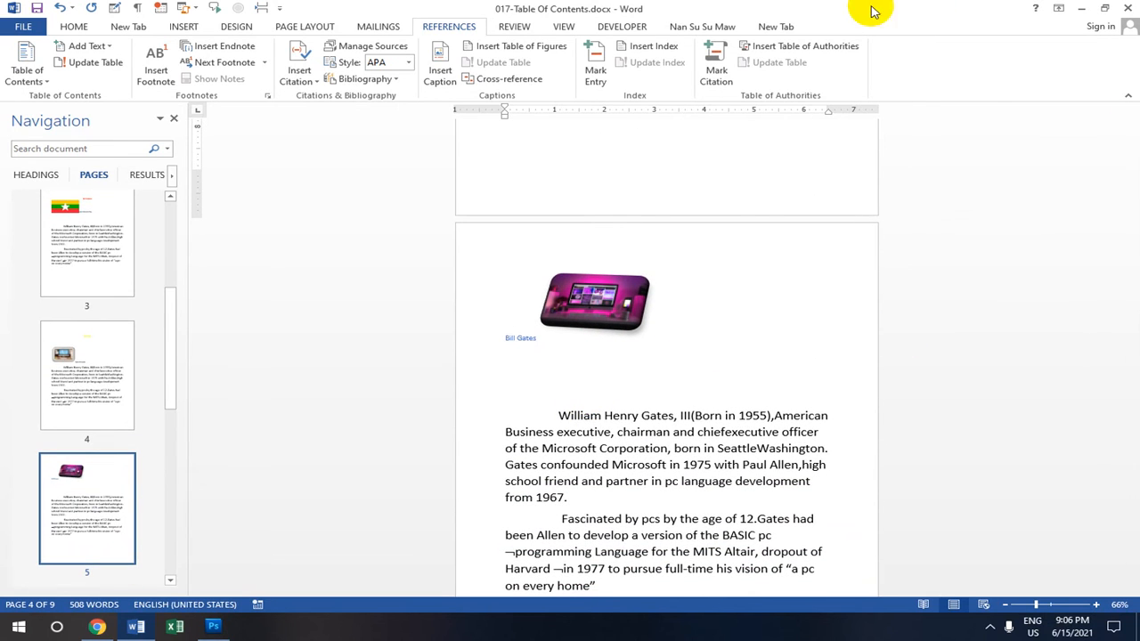
click(571, 390)
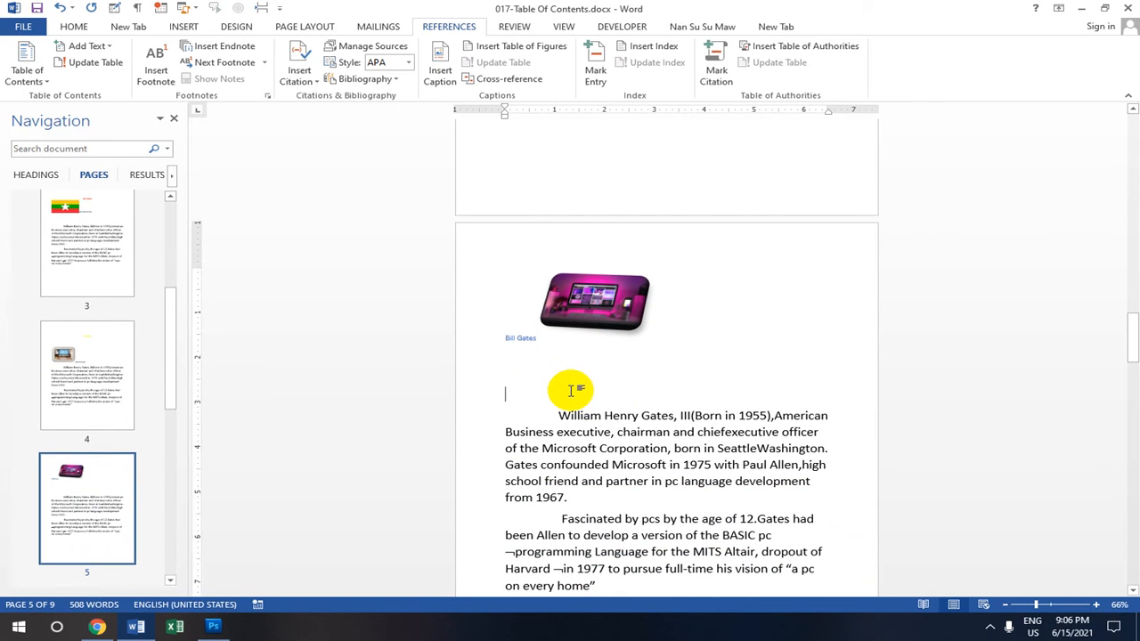
scroll(571, 390, down, 3)
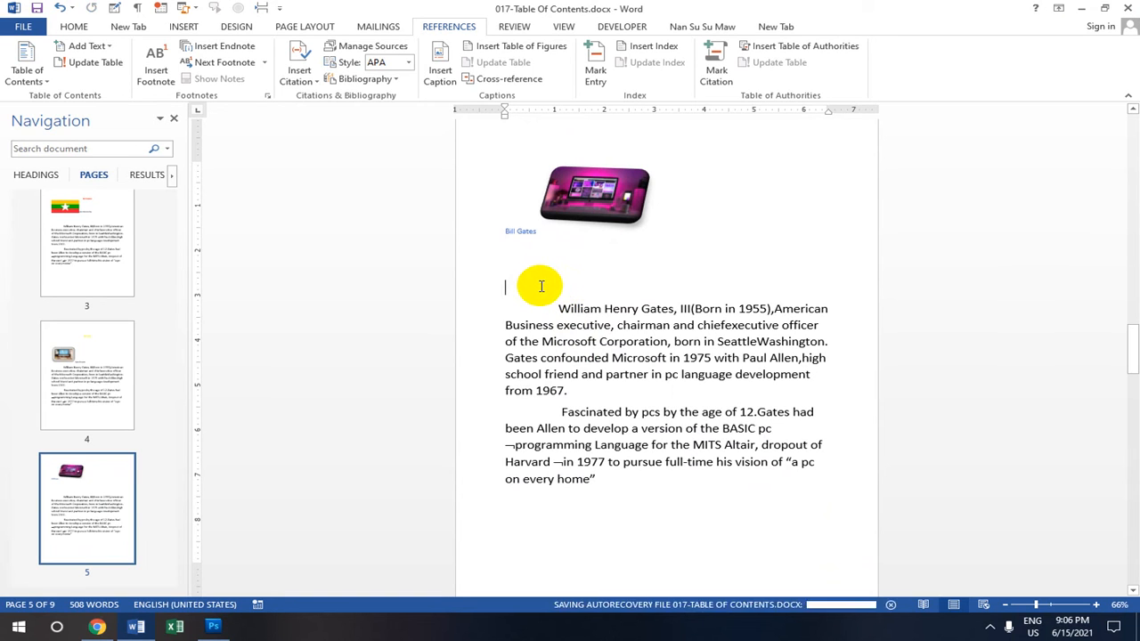
scroll(541, 294, down, 1)
scroll(540, 294, up, 1)
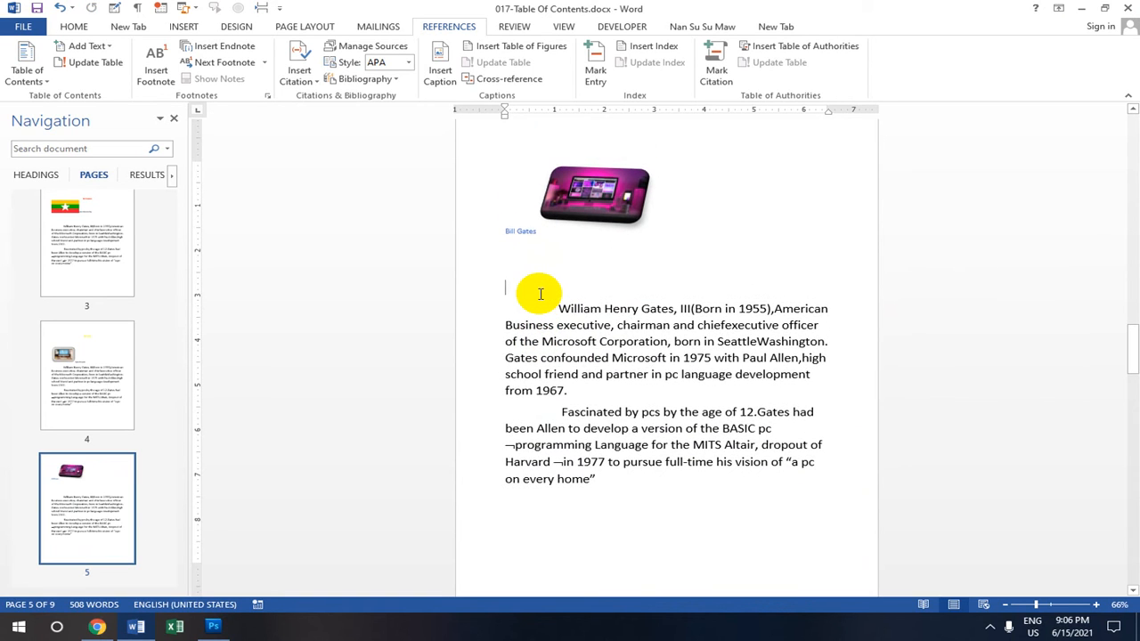
click(441, 71)
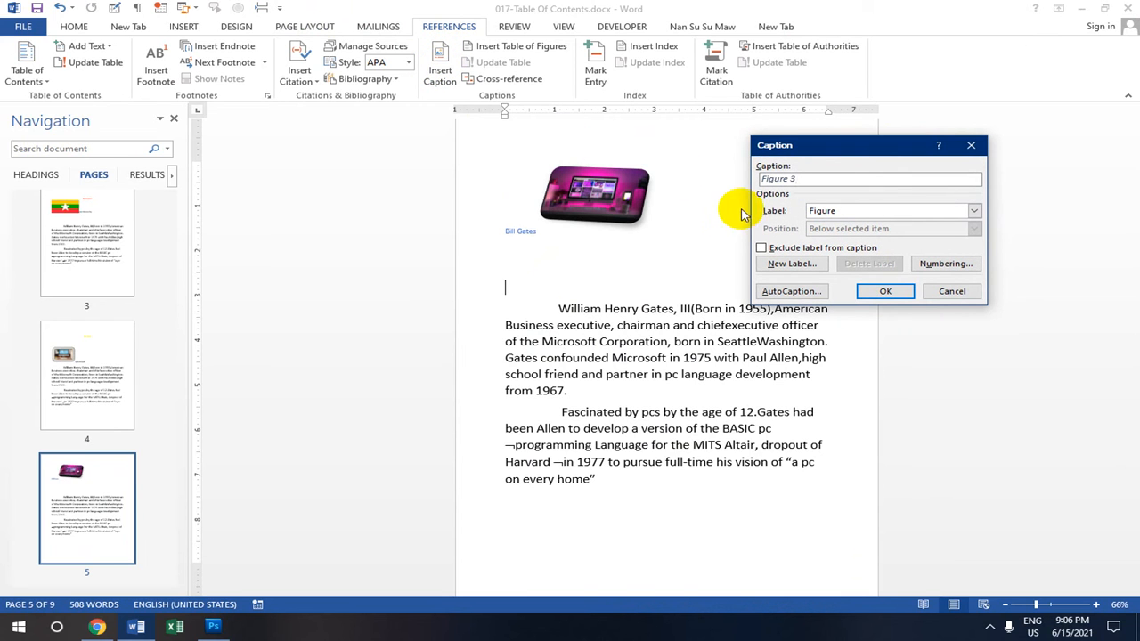
click(886, 292)
- Insert the caption "Figure 4 Microsoft Word 2013 Logo" on the empty line below the picture on page 6
scroll(668, 499, down, 10)
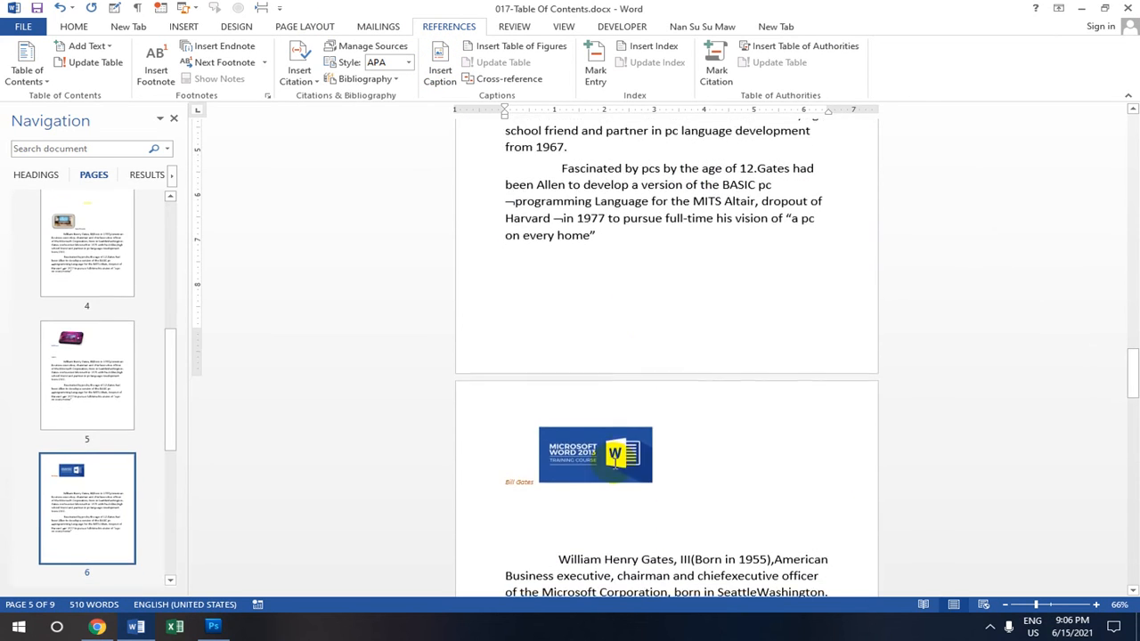
click(556, 320)
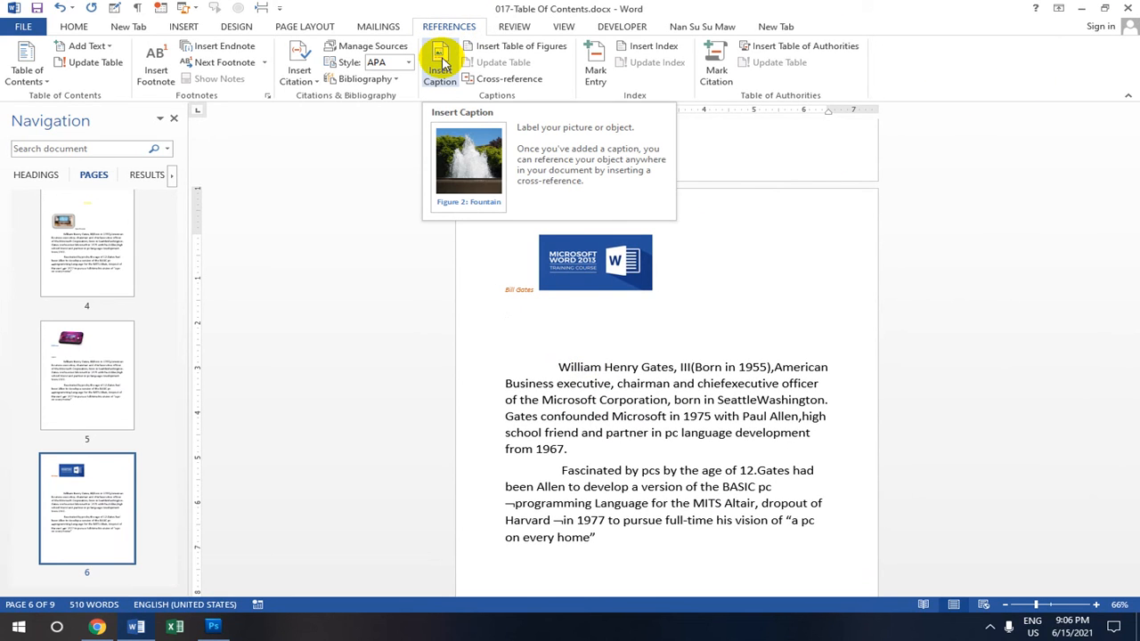
click(440, 67)
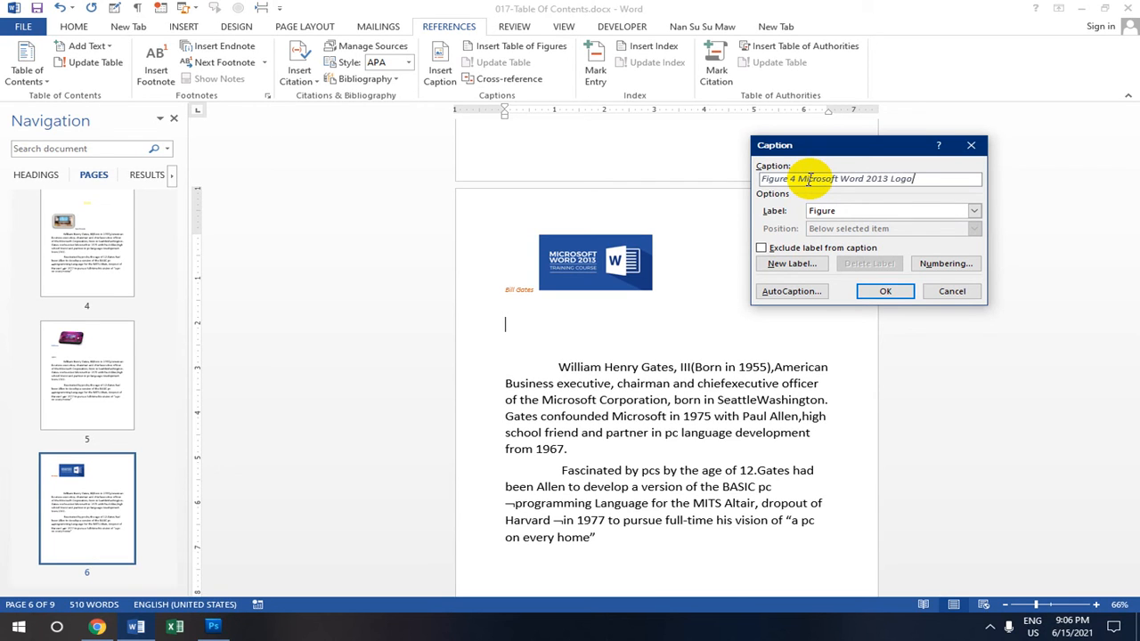
click(879, 293)
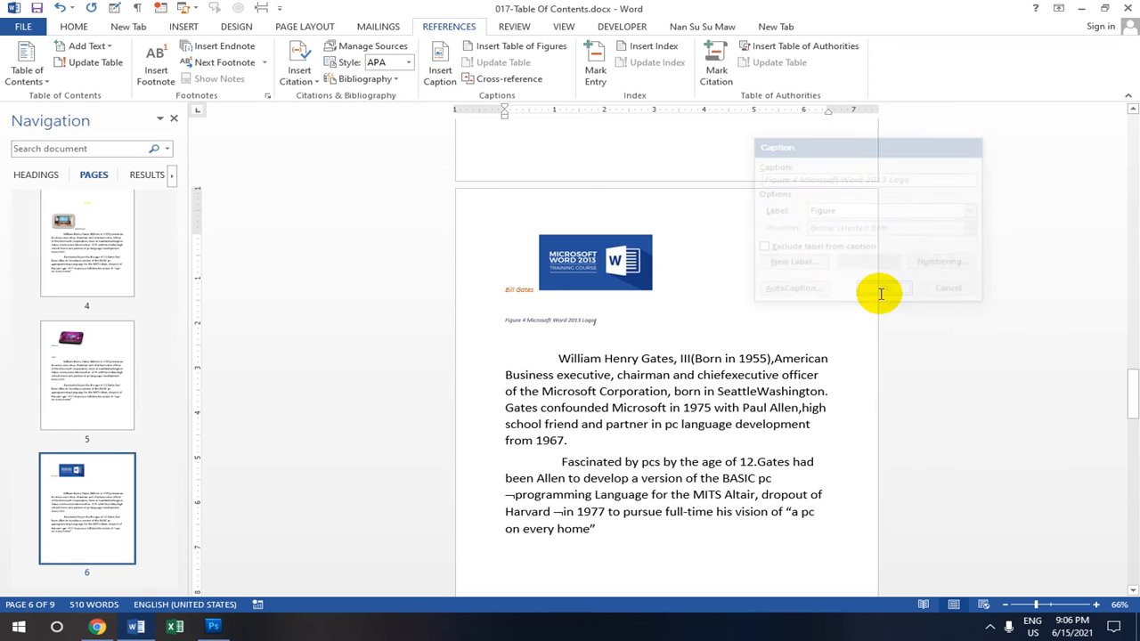
scroll(610, 308, down, 10)
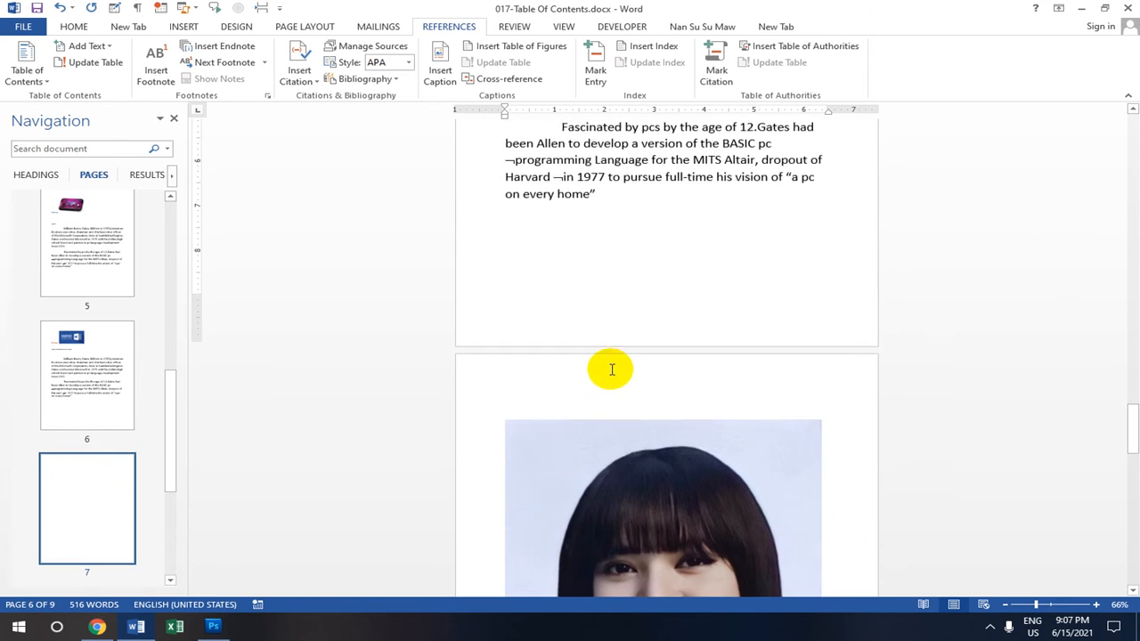
- Insert the caption "Figure 5" without extra text for the portrait picture on page 7
scroll(613, 385, down, 8)
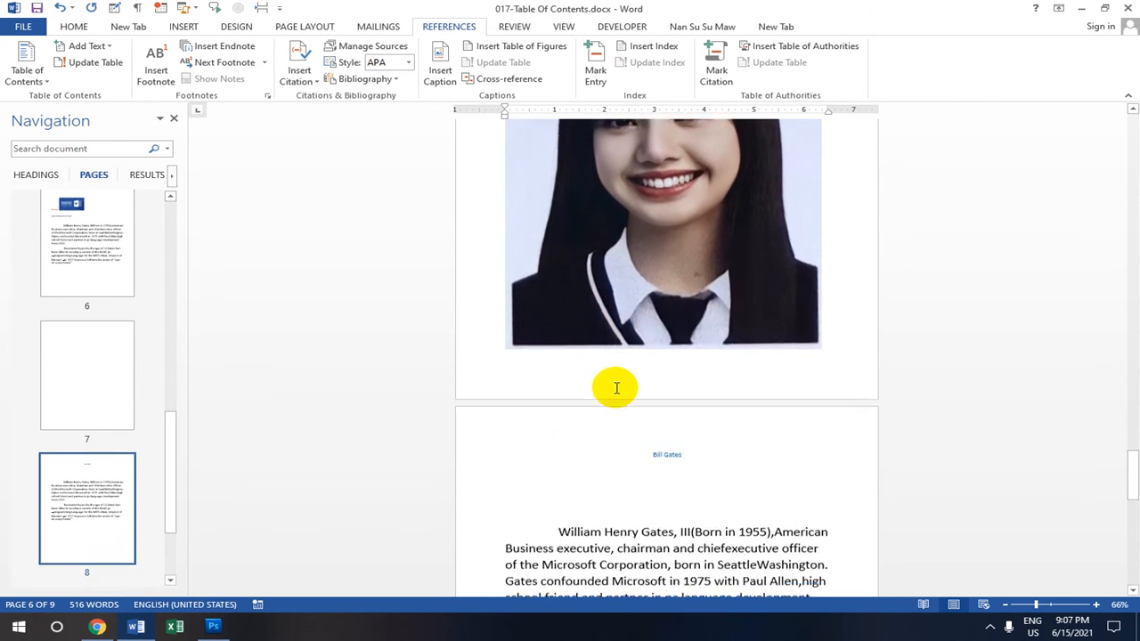
scroll(623, 349, up, 5)
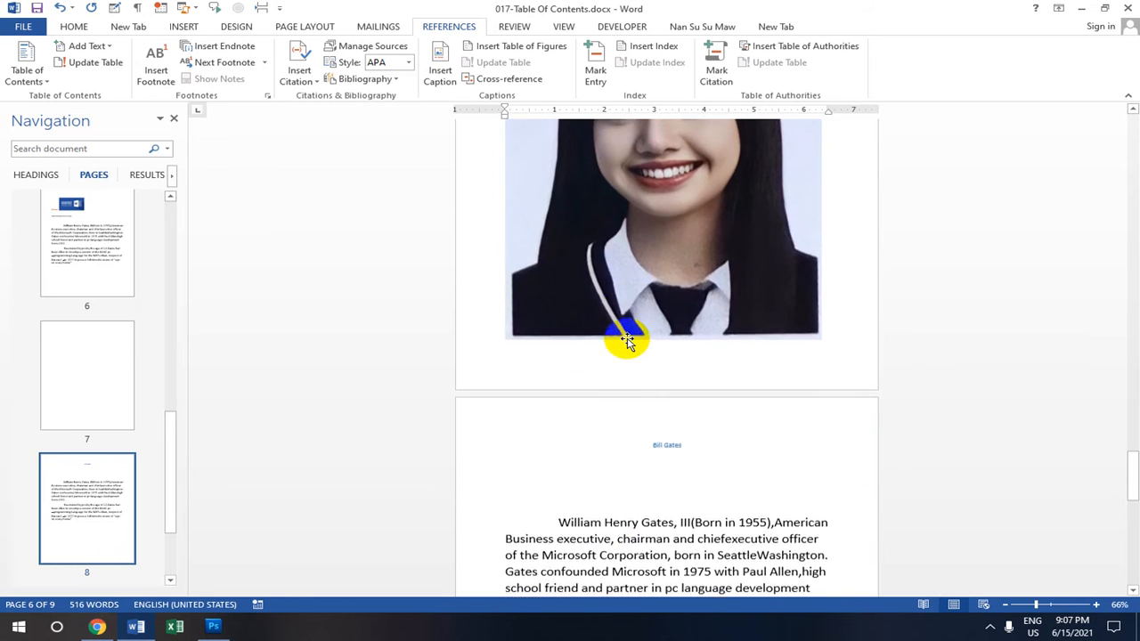
click(440, 55)
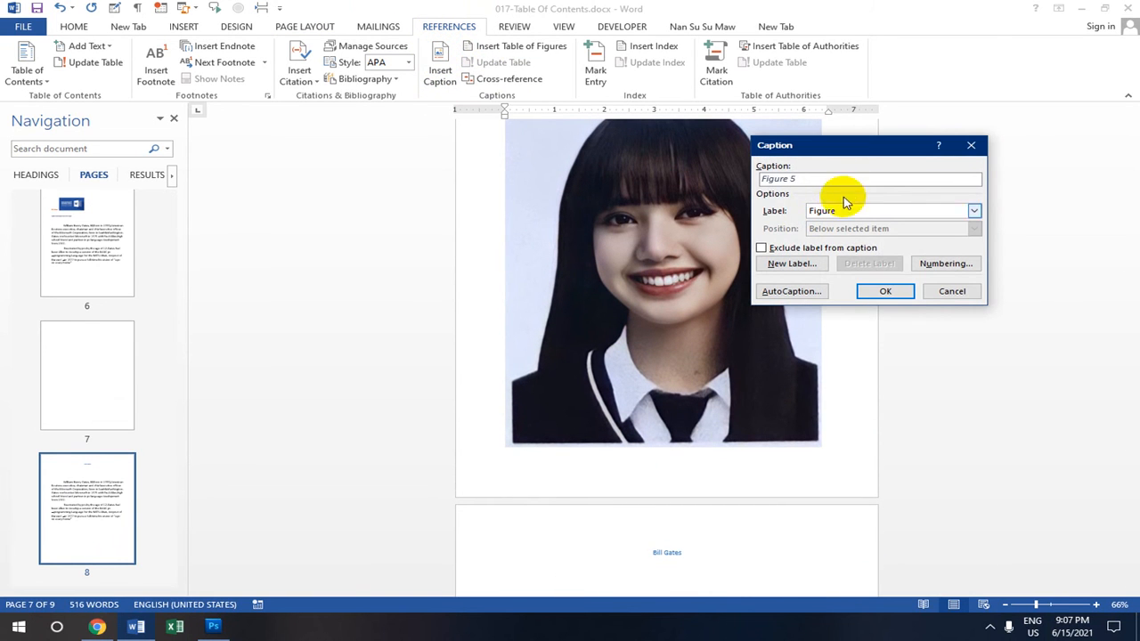
click(886, 292)
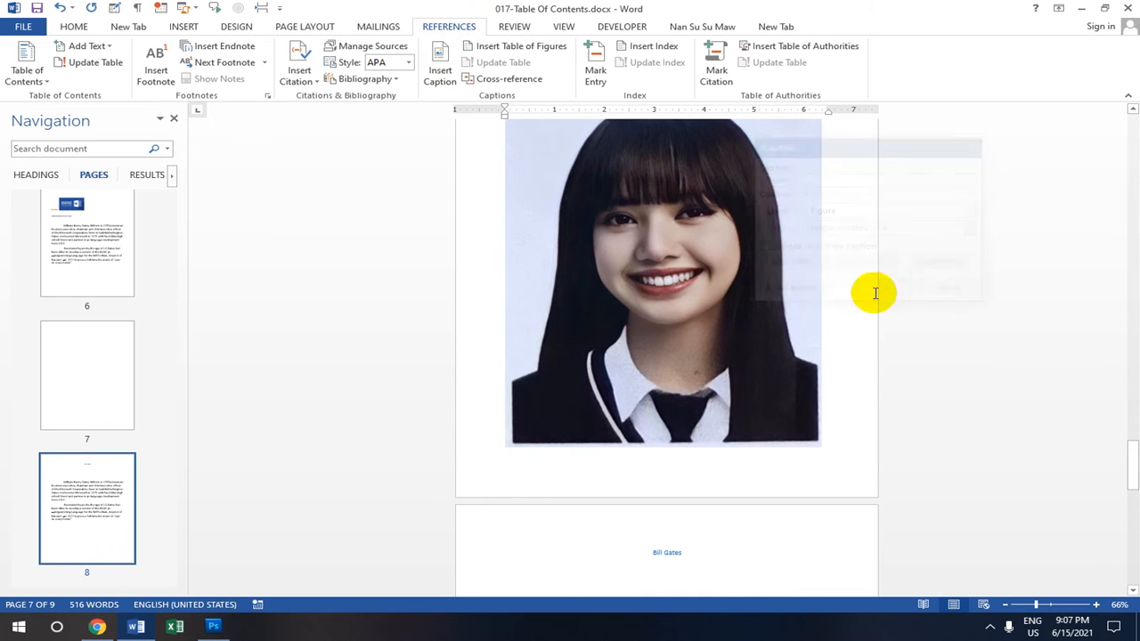
- Place the insertion point below the existing table of contents on page 1 and open the custom table of contents settings
scroll(749, 283, up, 2)
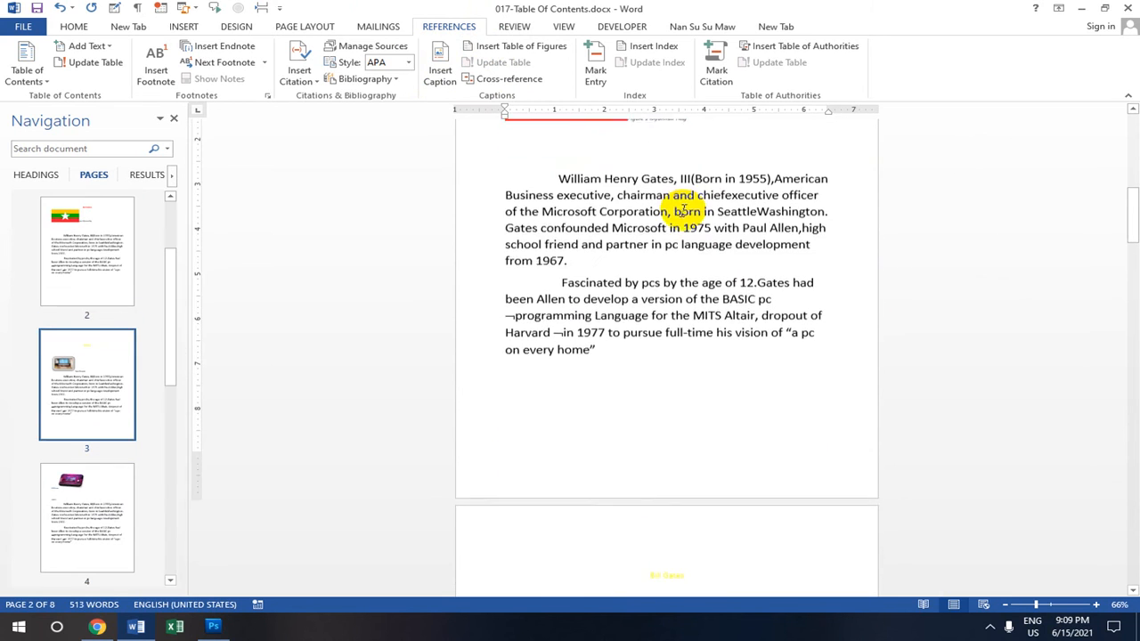
scroll(682, 207, up, 6)
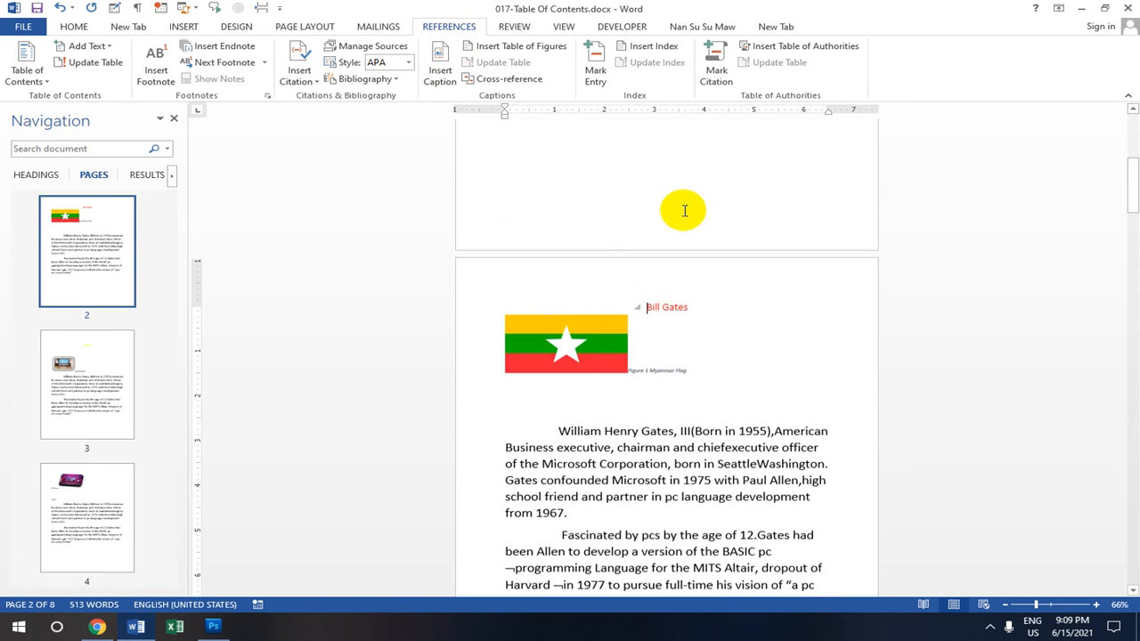
scroll(682, 211, up, 8)
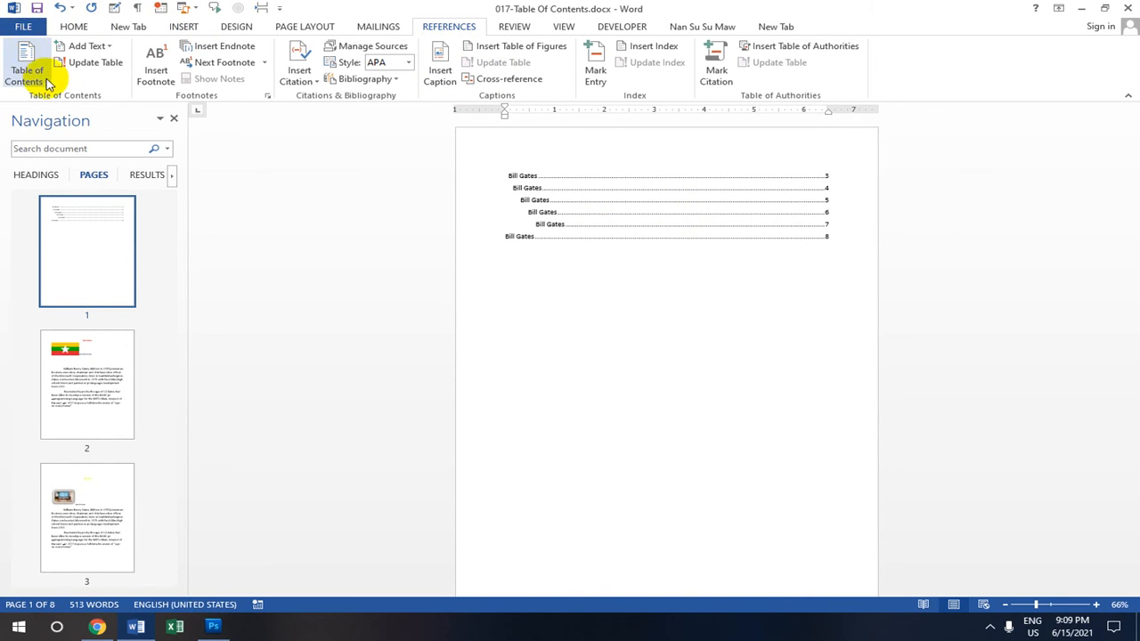
click(513, 292)
scroll(592, 311, down, 3)
click(47, 80)
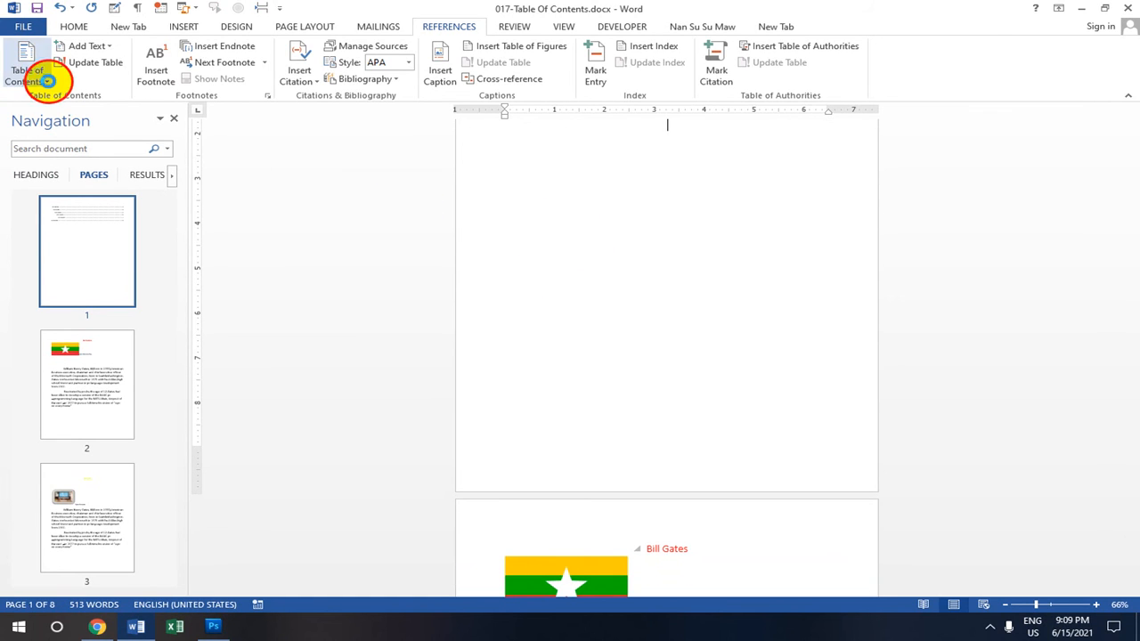
click(46, 80)
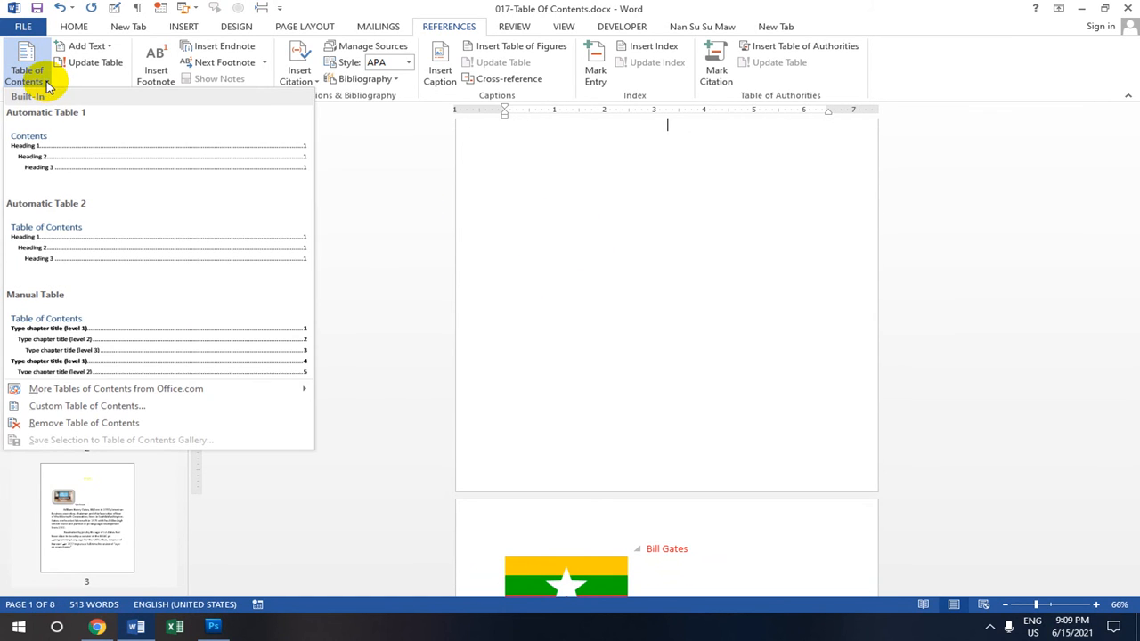
click(119, 406)
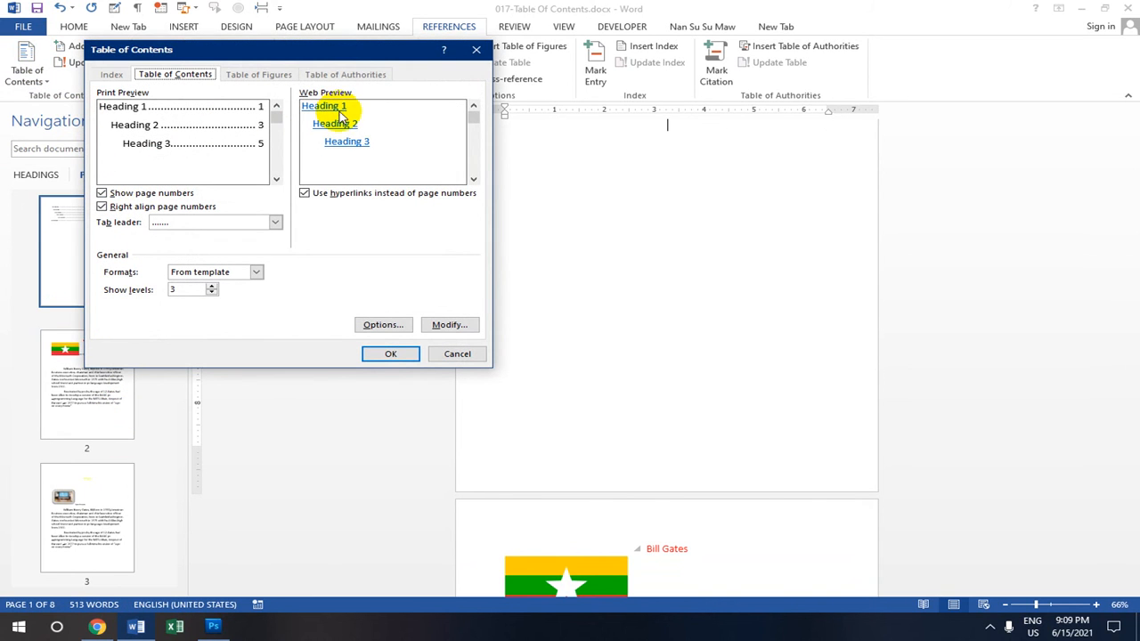
- Replace the existing table of contents with one using a dotted tab leader, the From template format and more than three heading levels
click(276, 223)
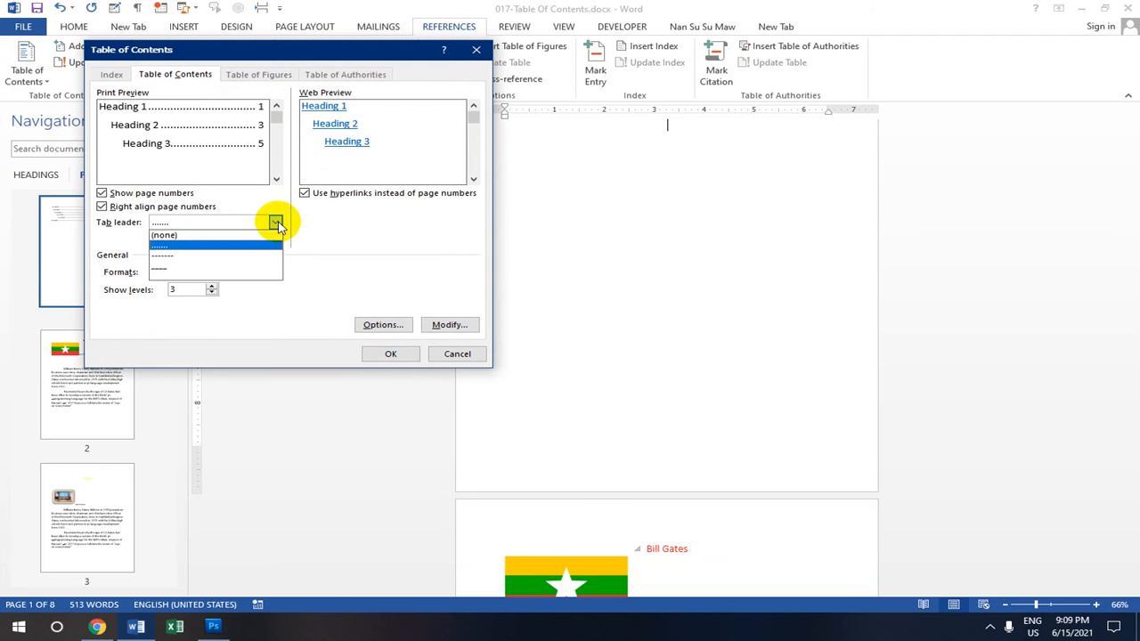
click(267, 244)
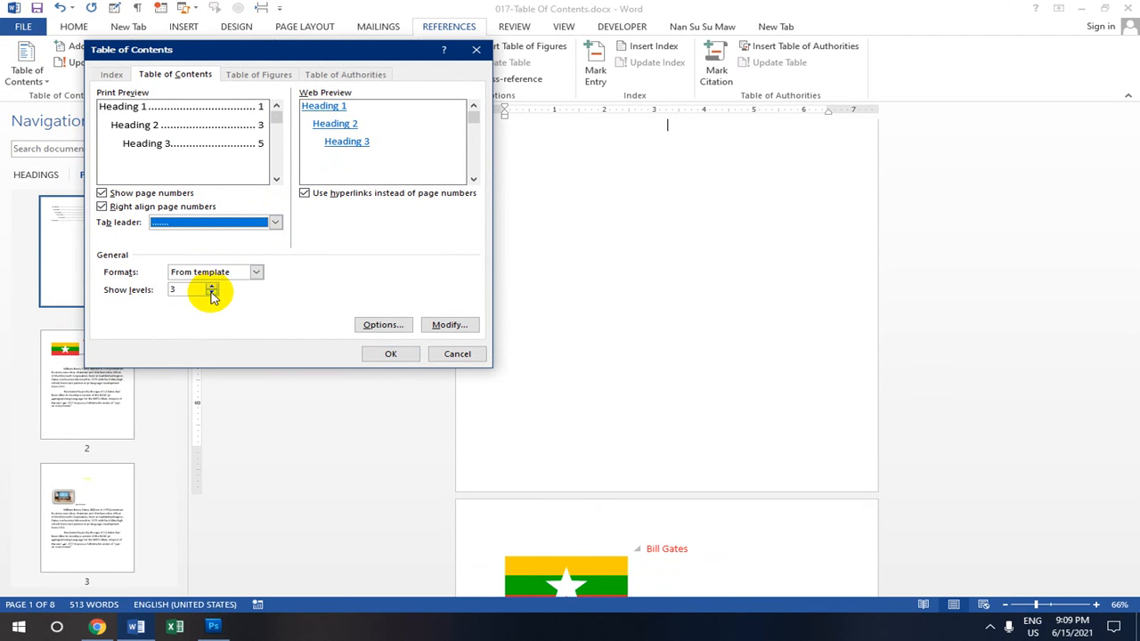
click(256, 272)
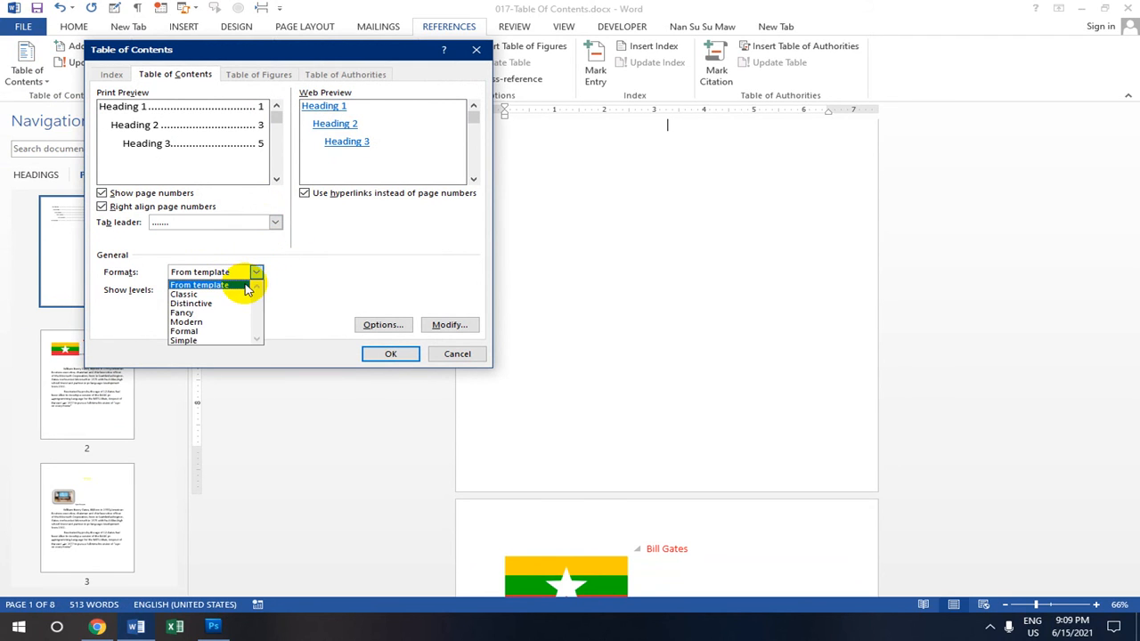
click(247, 286)
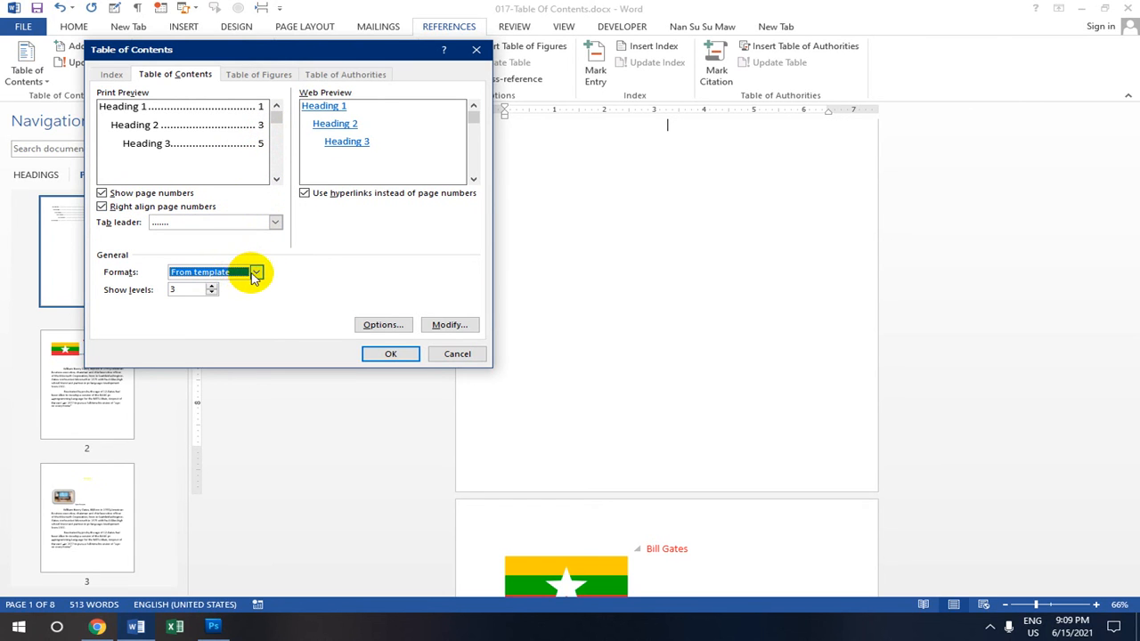
click(212, 294)
click(212, 287)
click(212, 287)
click(212, 287)
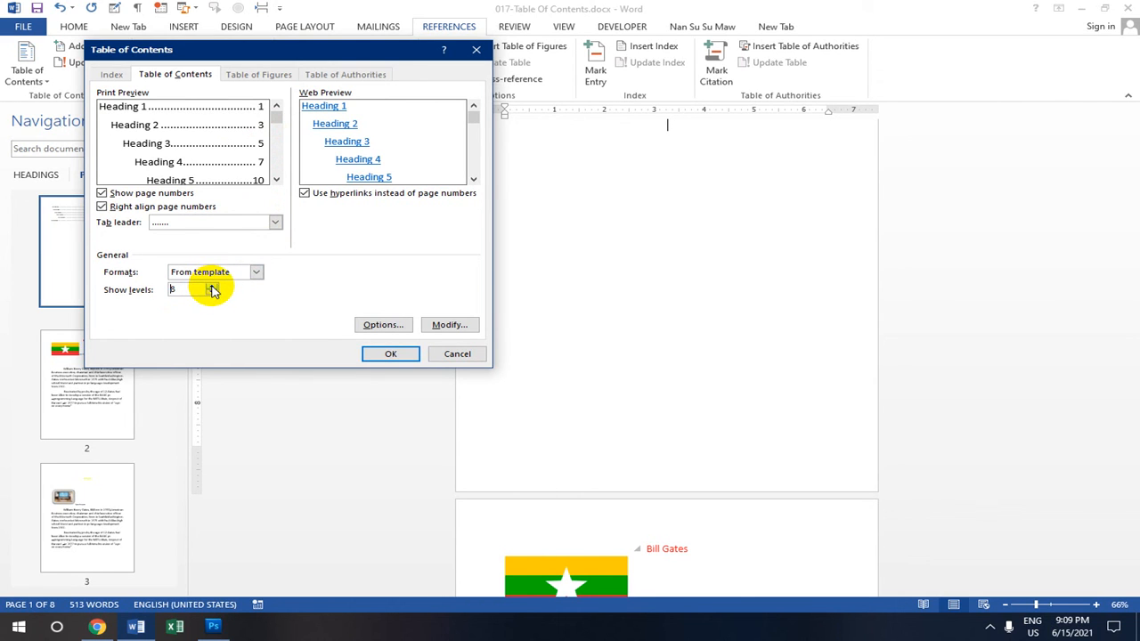
click(390, 354)
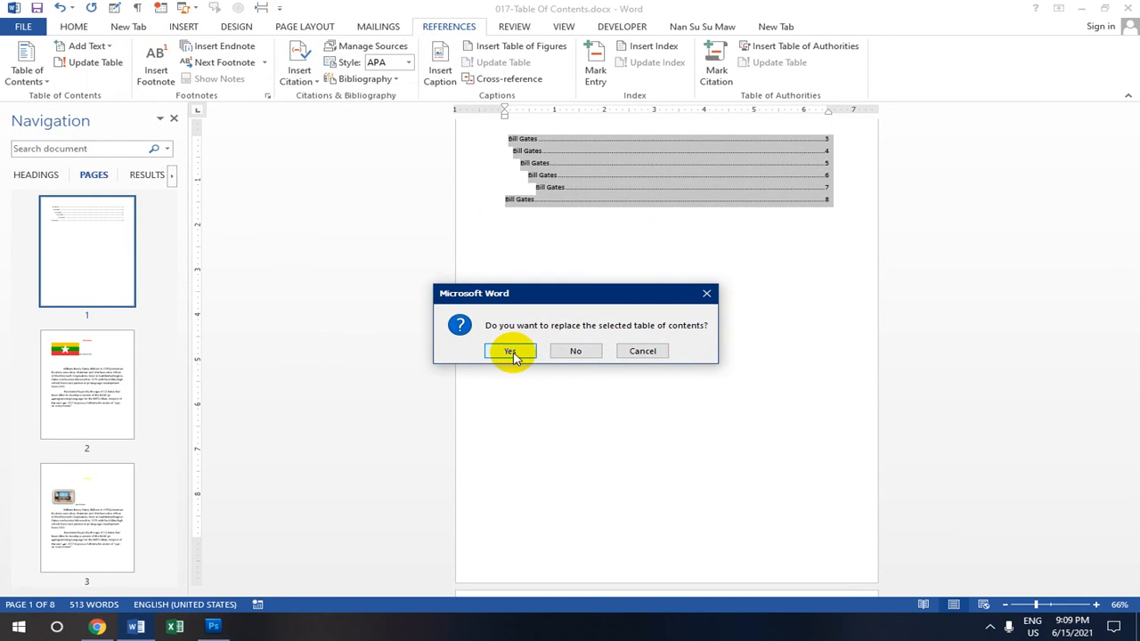
click(512, 353)
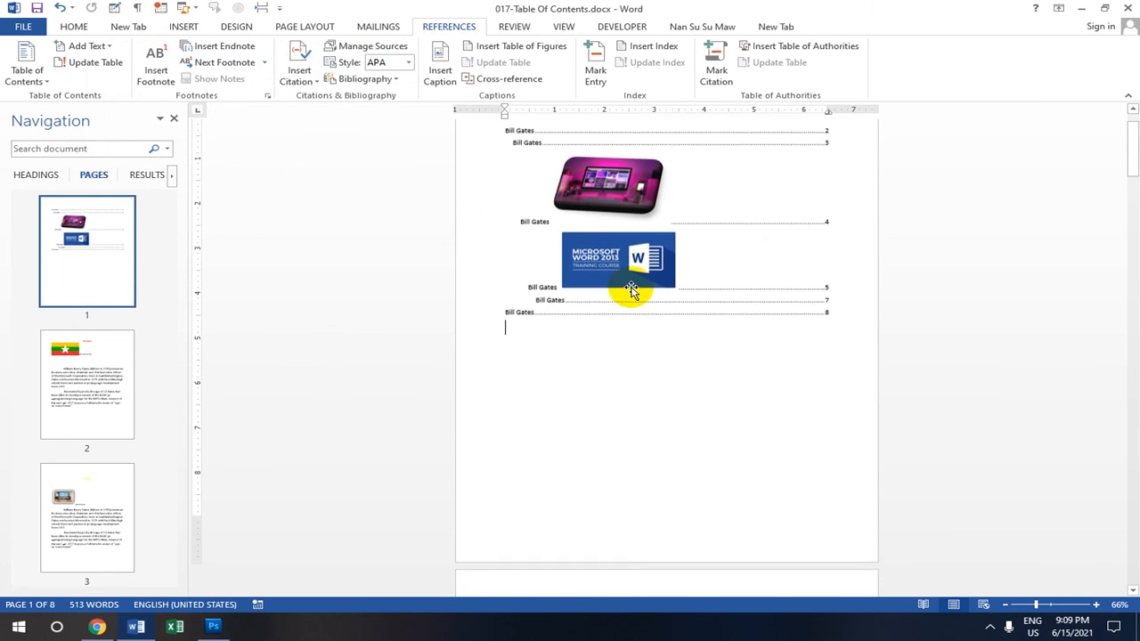
- Examine the rebuilt table of contents on page 1 and the flag picture's caption on page 2
scroll(632, 286, down, 3)
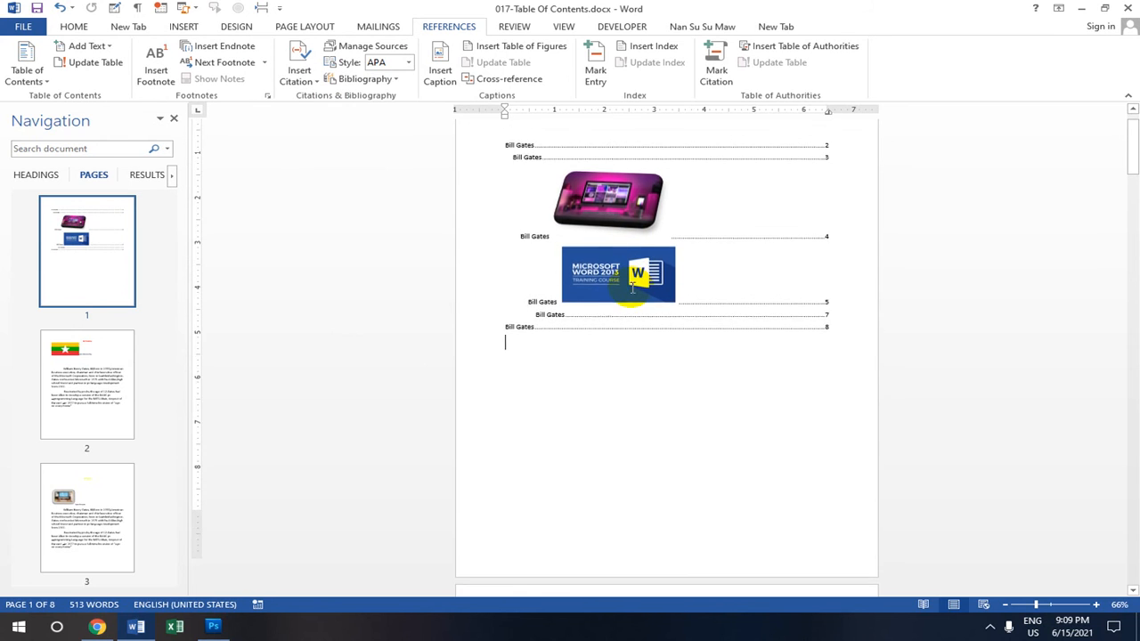
scroll(632, 286, down, 4)
scroll(632, 286, up, 7)
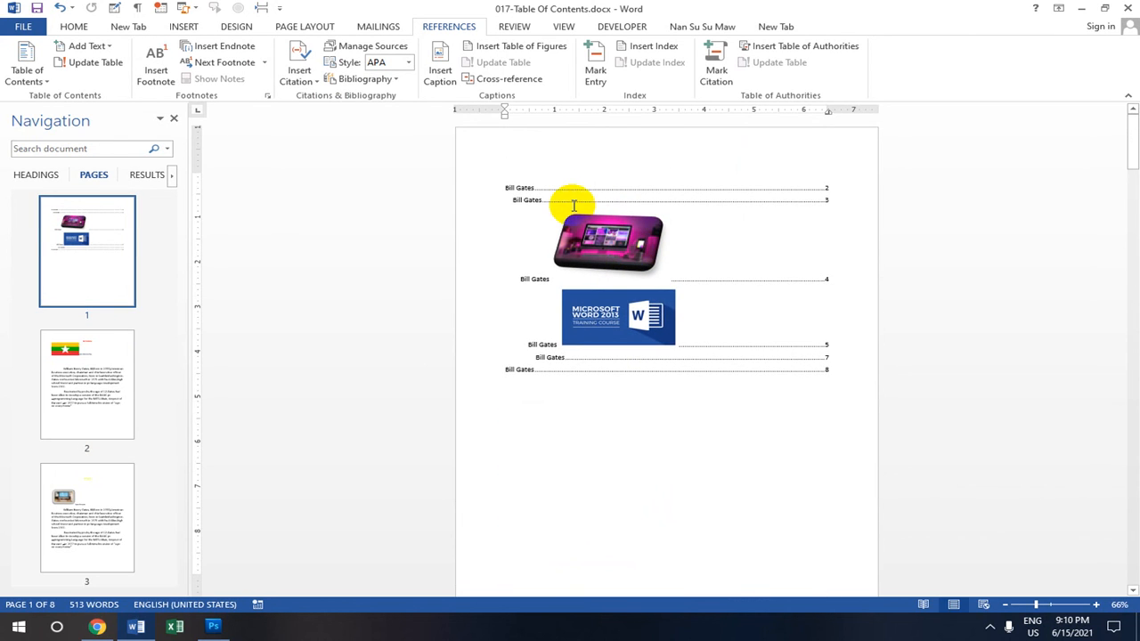
scroll(605, 254, down, 9)
scroll(614, 268, down, 6)
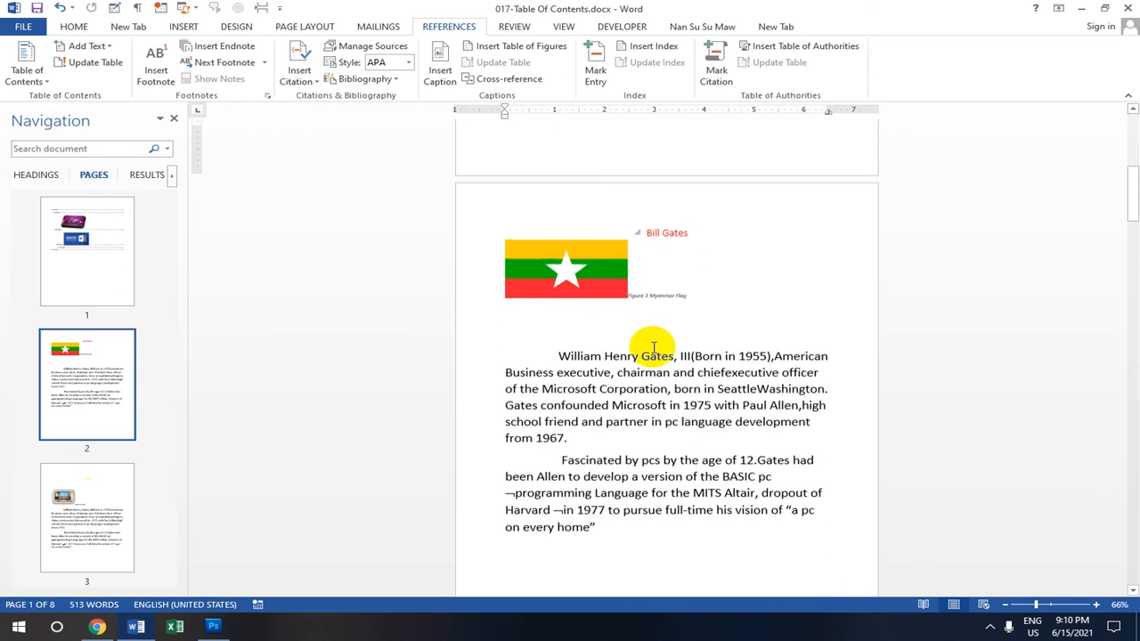
scroll(649, 287, down, 3)
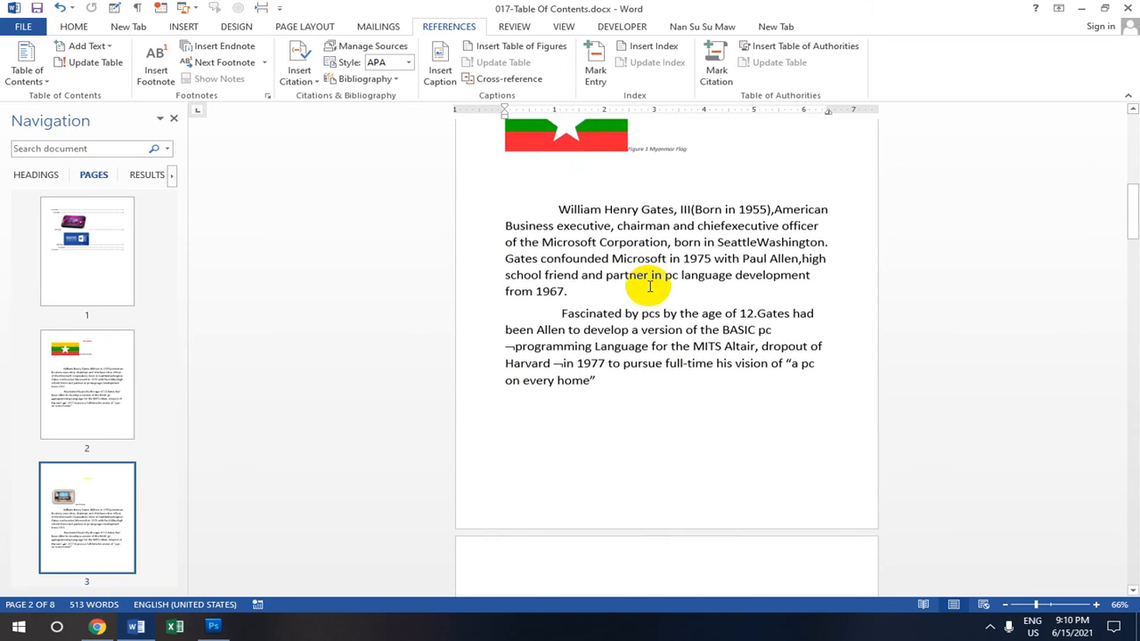
scroll(649, 287, up, 3)
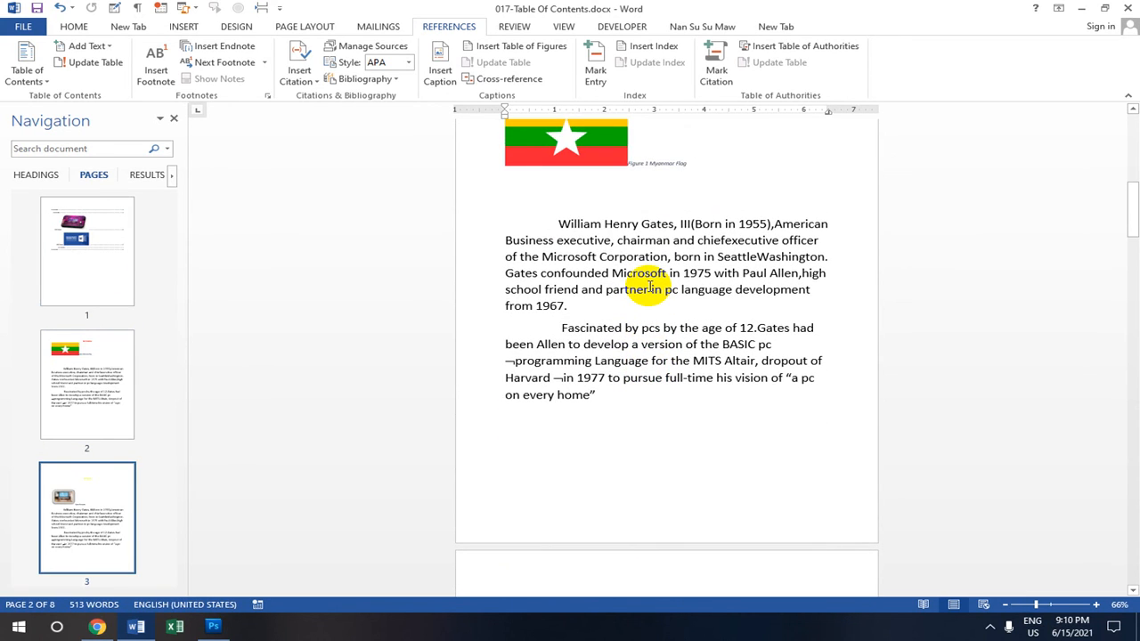
- Save a copy of the document as "020-Insert Table Of Figure" in the Microsoft Word 2013 lessons folder
click(25, 26)
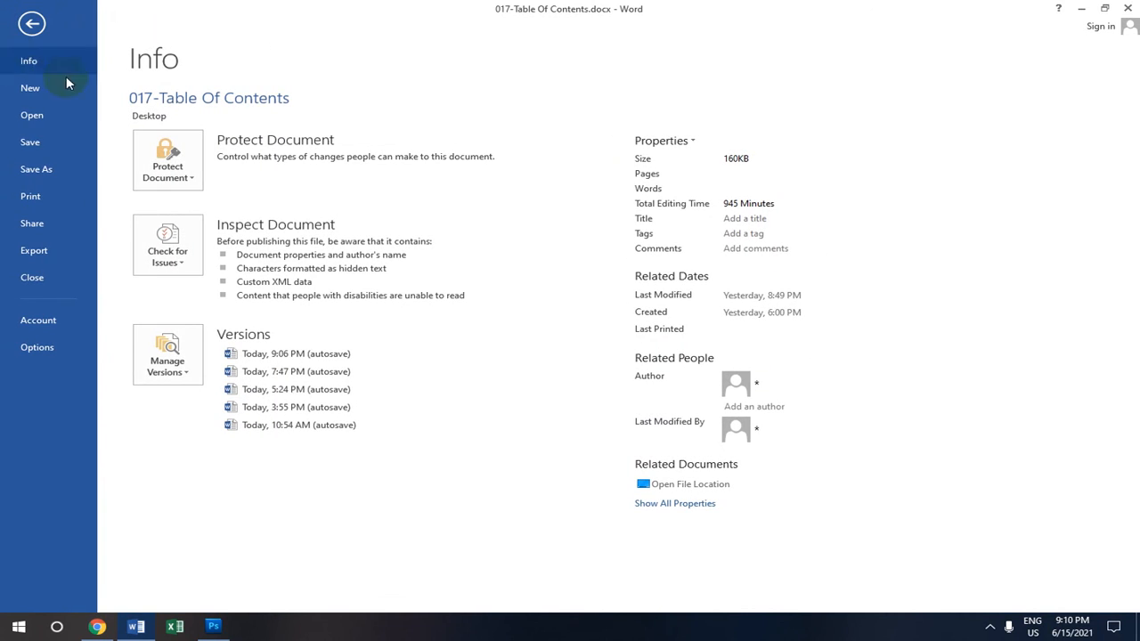
click(66, 171)
click(500, 238)
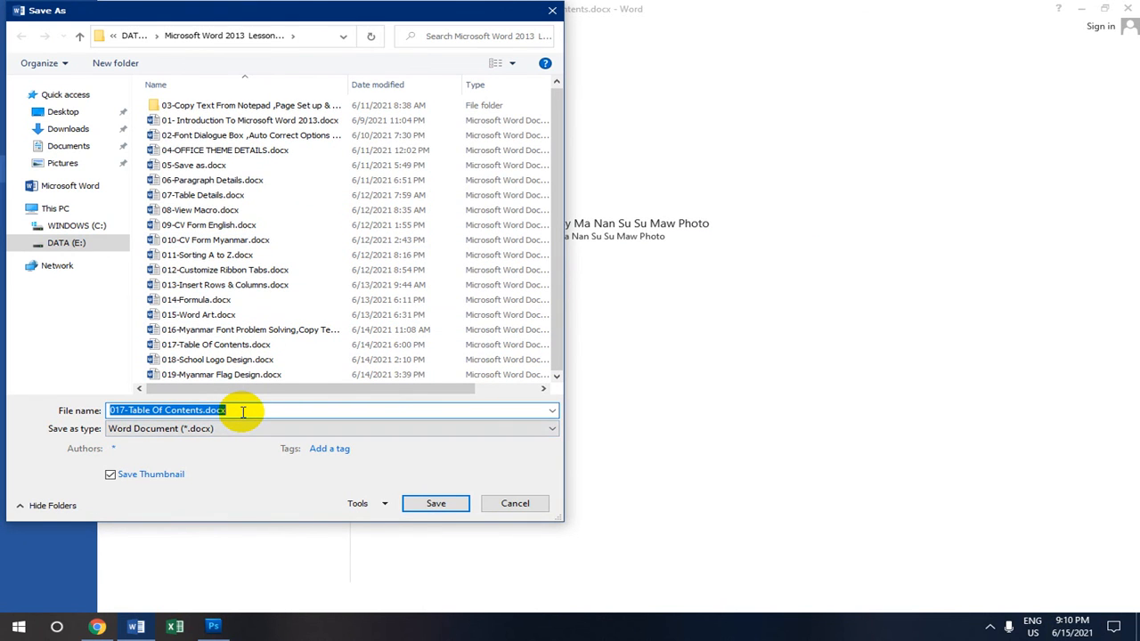
text(020)
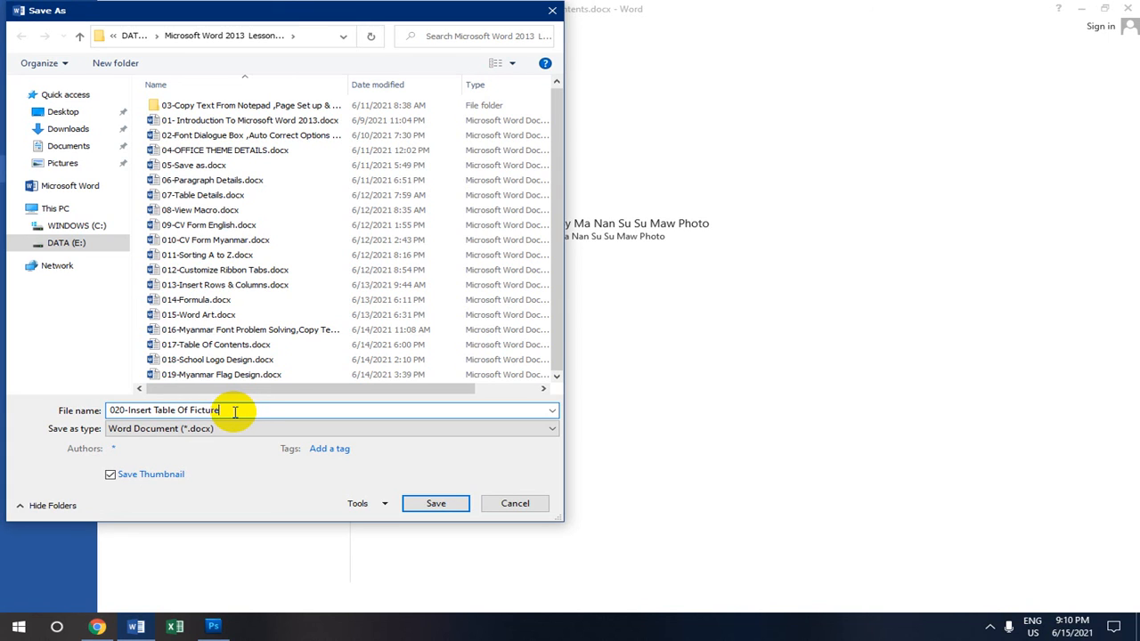
drag(219, 412, 191, 411)
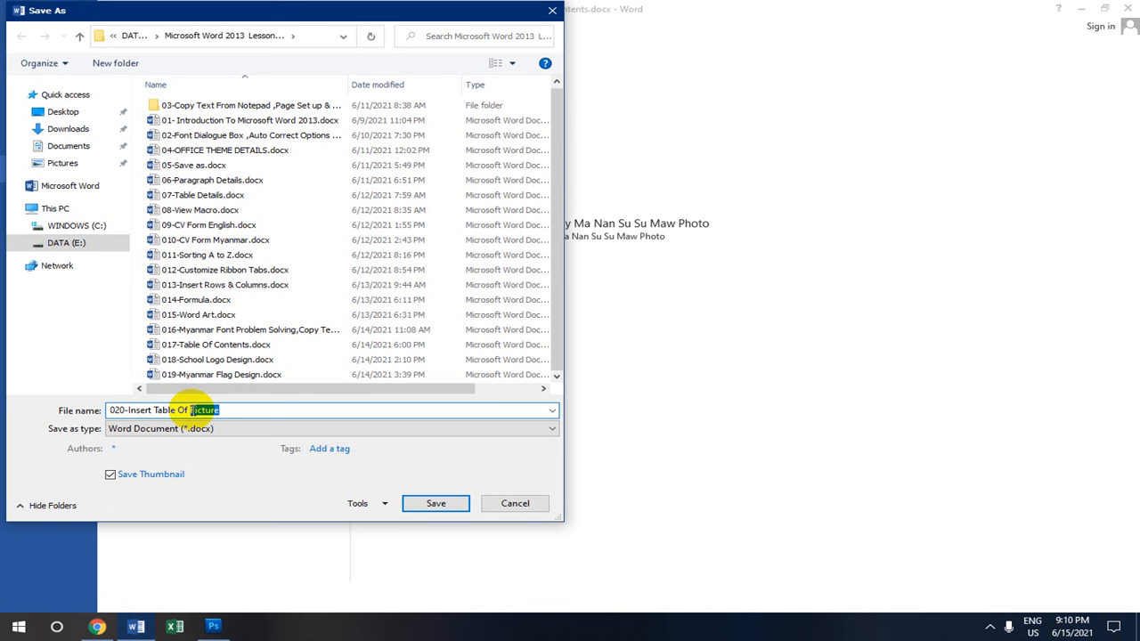
text(Figure)
click(436, 500)
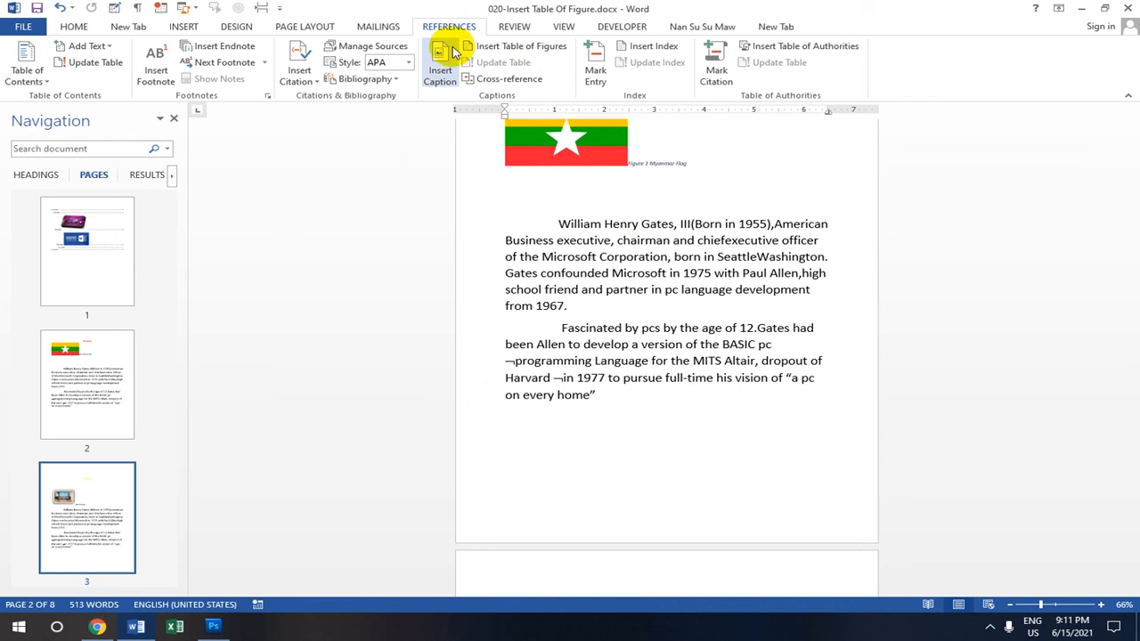
- Insert the caption "Figure 1" without extra text at the insertion point below the table of contents on page 1
click(440, 71)
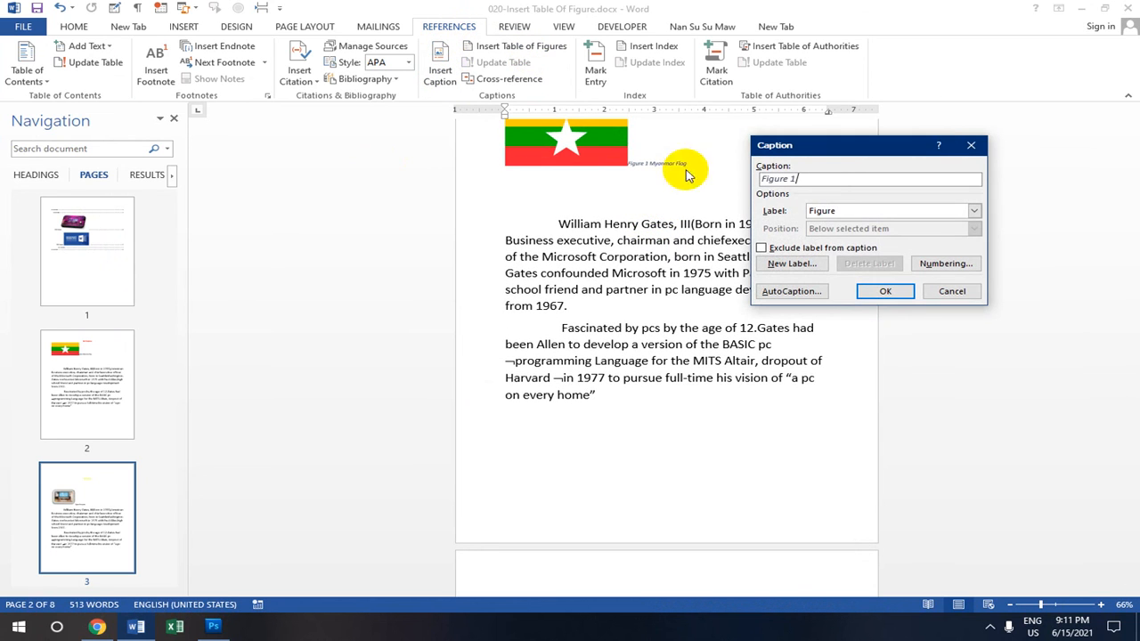
click(885, 292)
scroll(656, 241, up, 3)
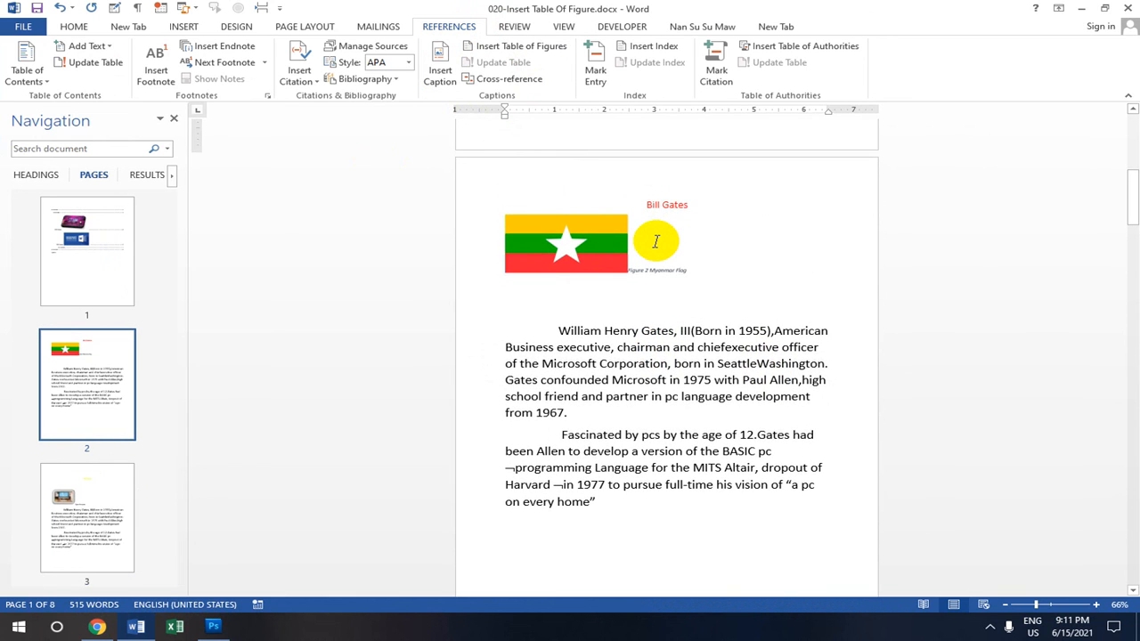
scroll(656, 240, down, 2)
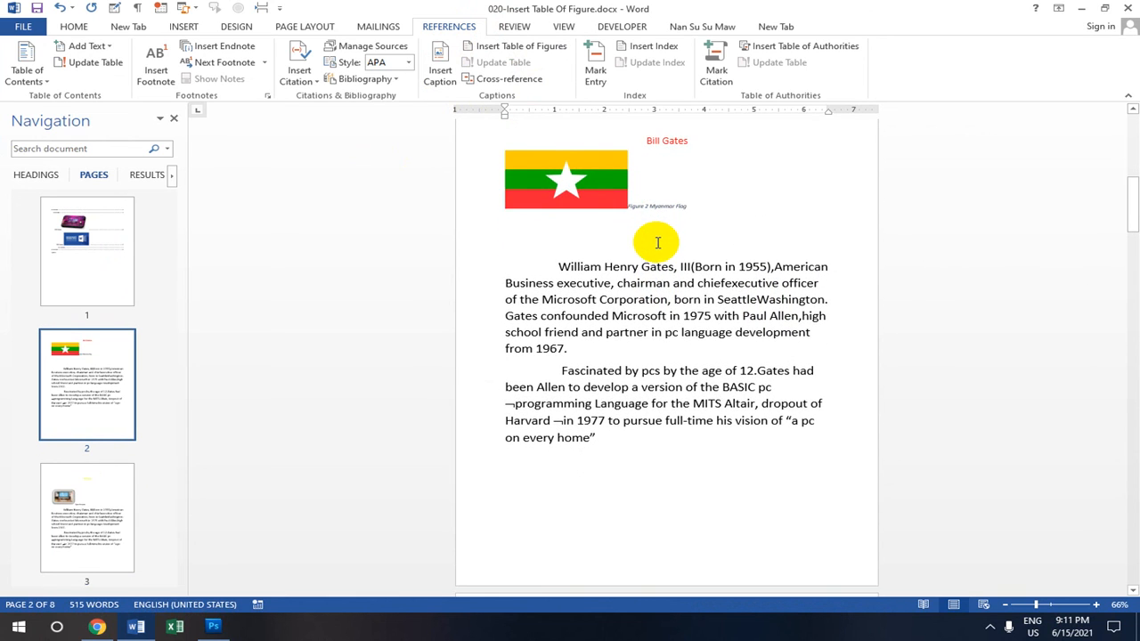
scroll(660, 244, down, 1)
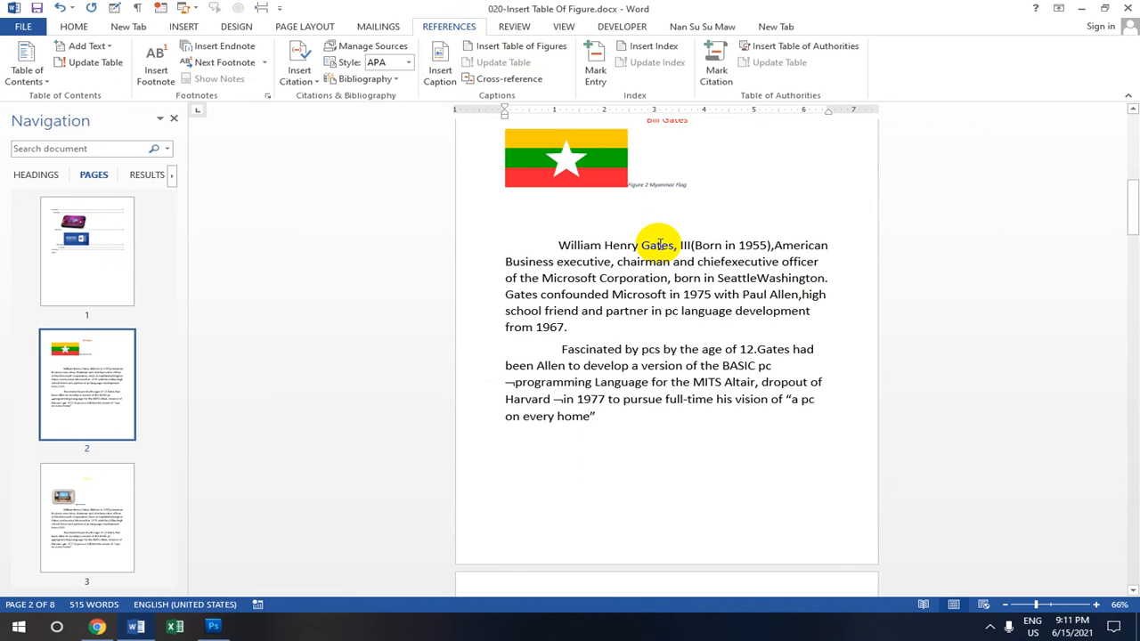